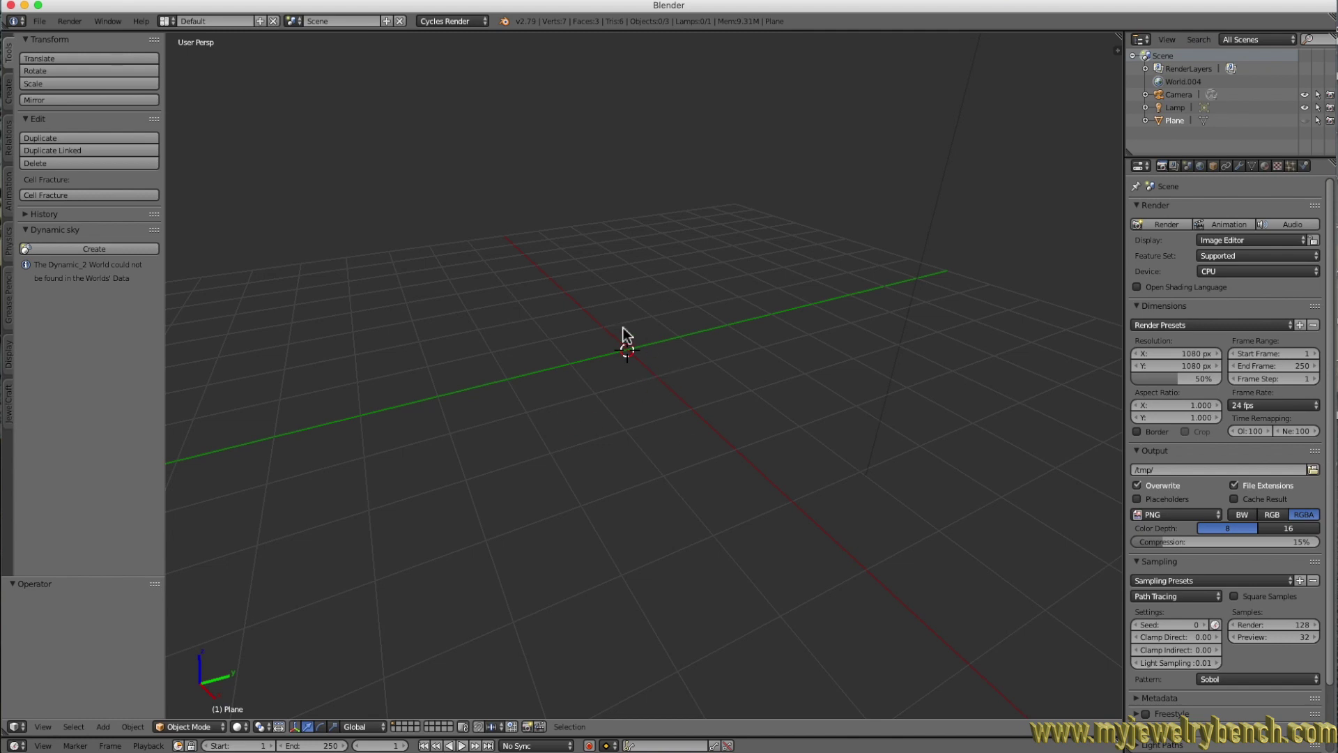
# Add a torus mesh and set it to 100 major segments and 36 minor segments.
pyautogui.hotkey('shift', 'a')
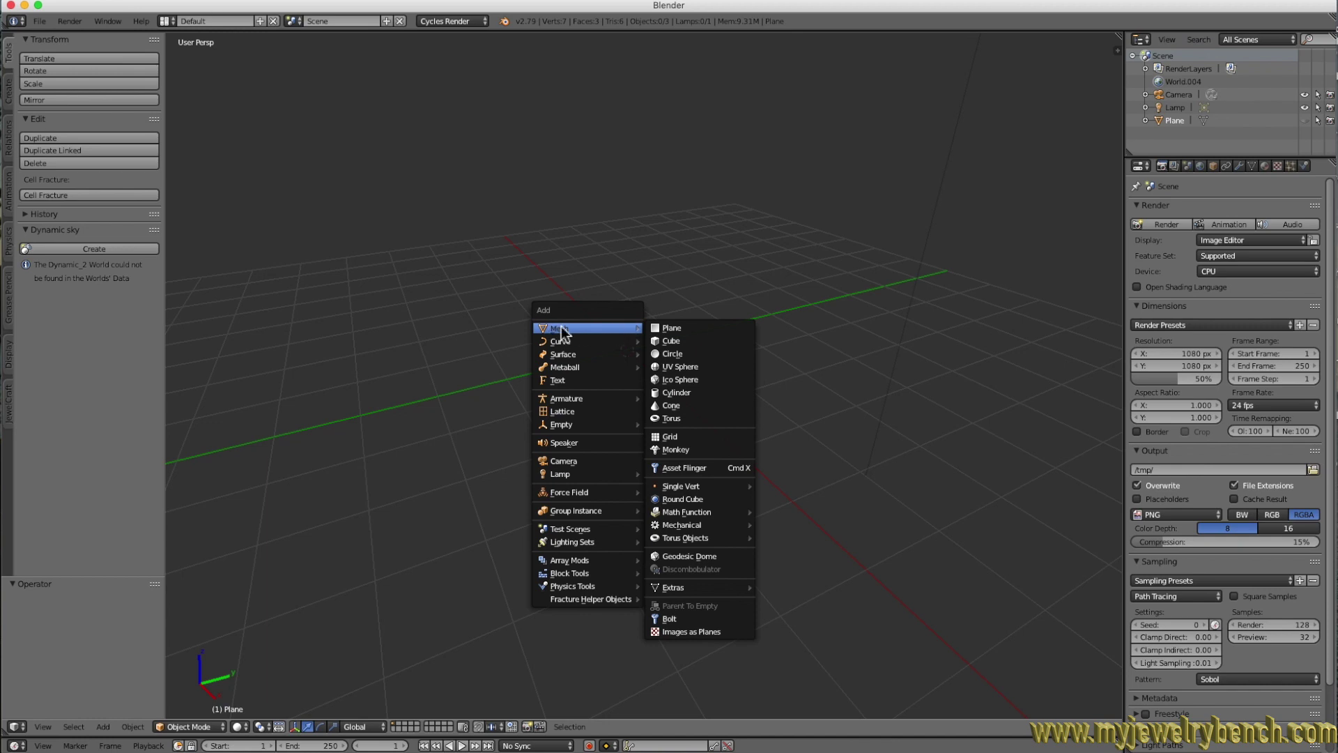
pyautogui.click(678, 420)
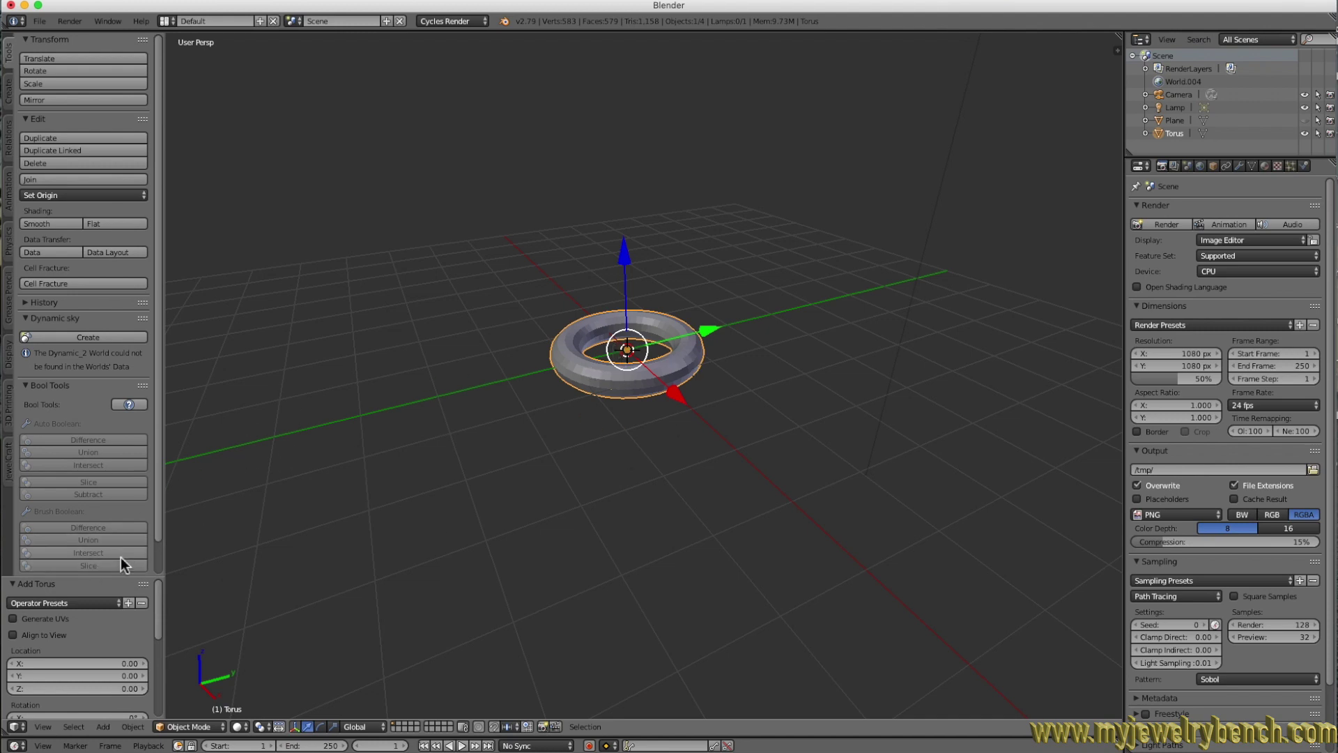
pyautogui.moveTo(106, 582); pyautogui.dragTo(114, 388)
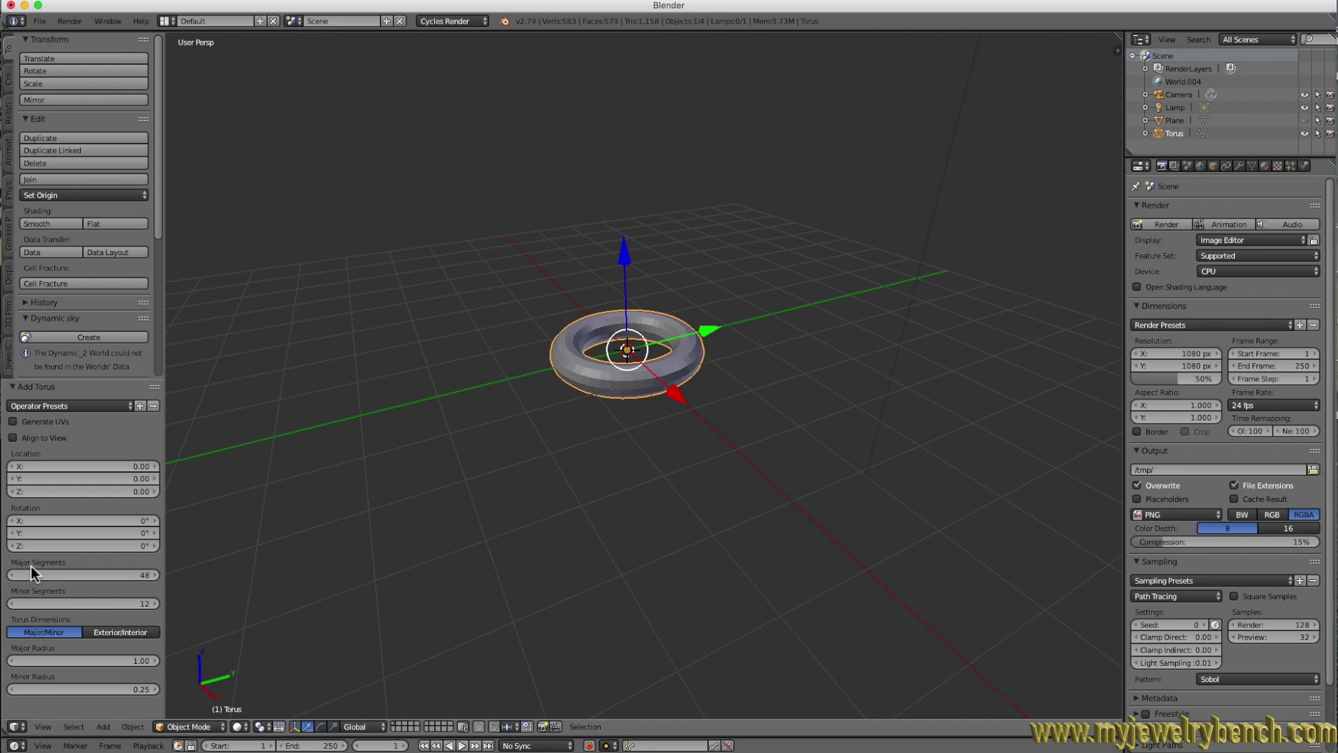
pyautogui.moveTo(58, 575); pyautogui.dragTo(103, 576)
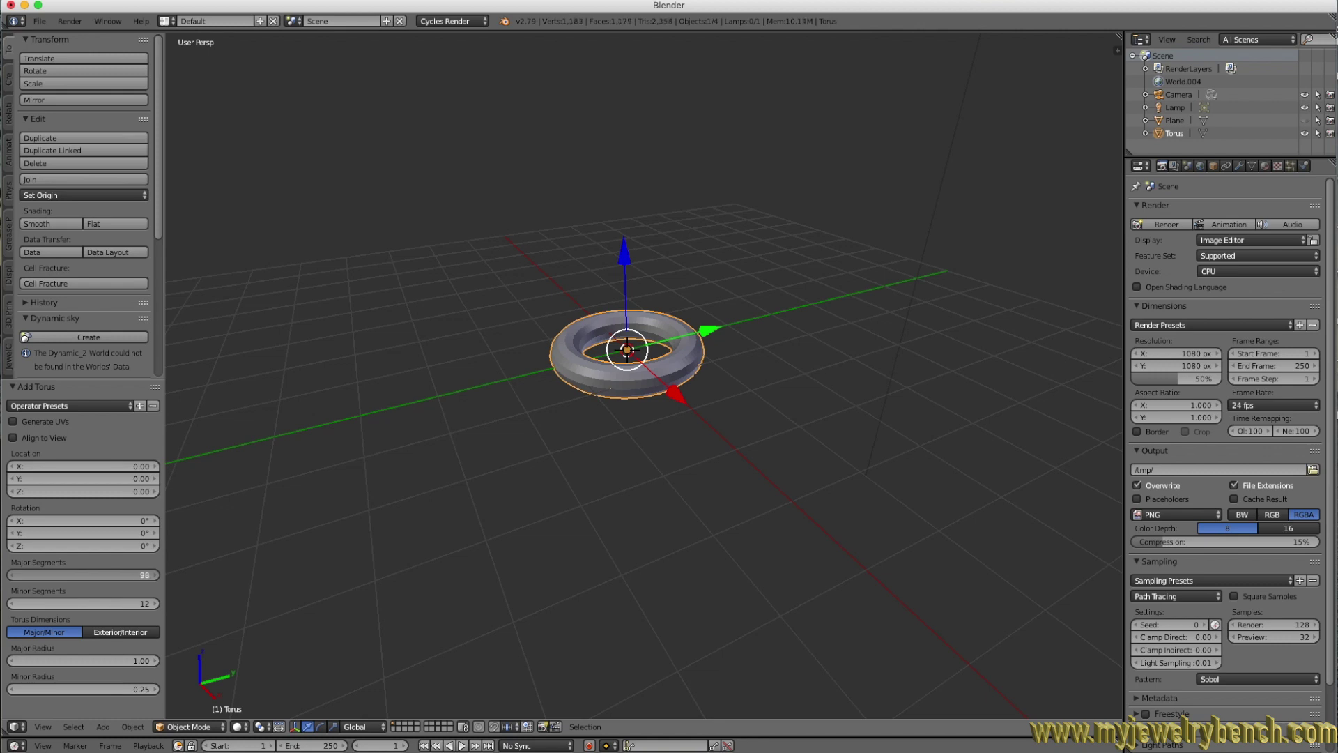
pyautogui.moveTo(103, 576); pyautogui.dragTo(148, 603)
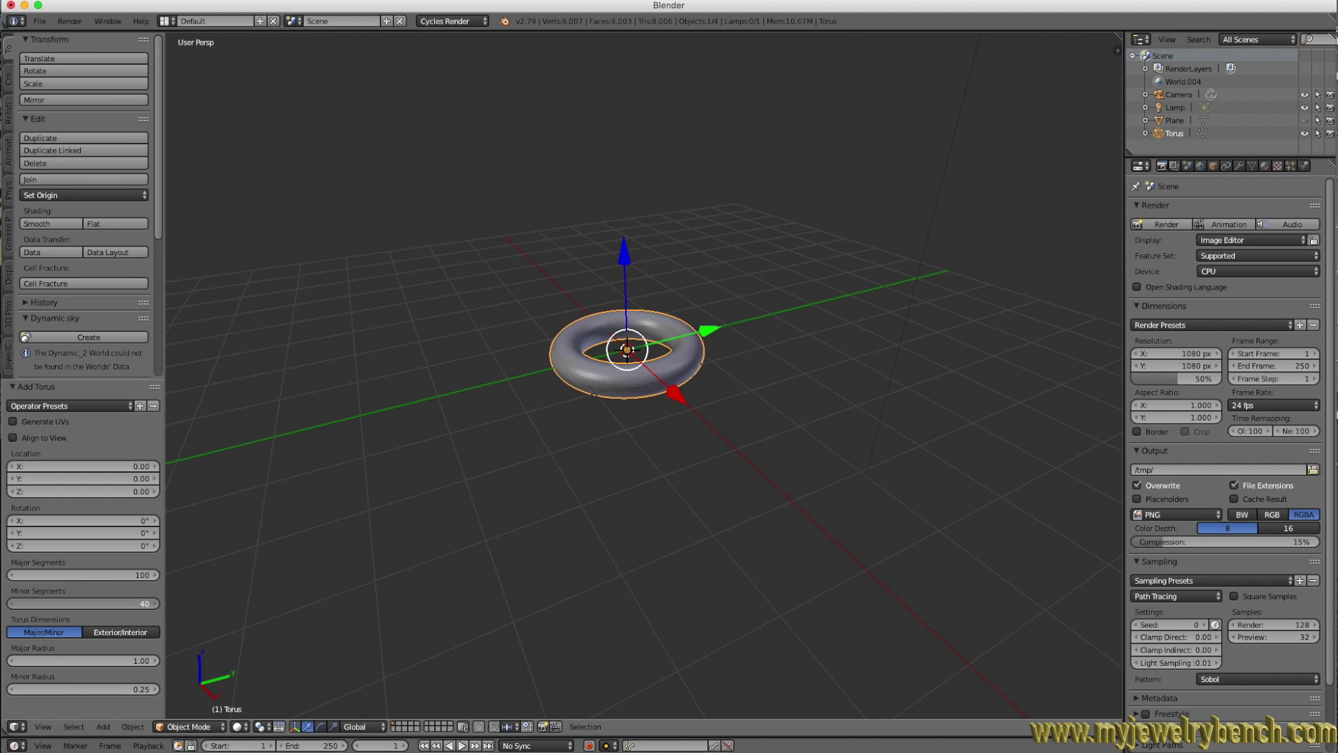
pyautogui.moveTo(140, 603); pyautogui.dragTo(68, 604)
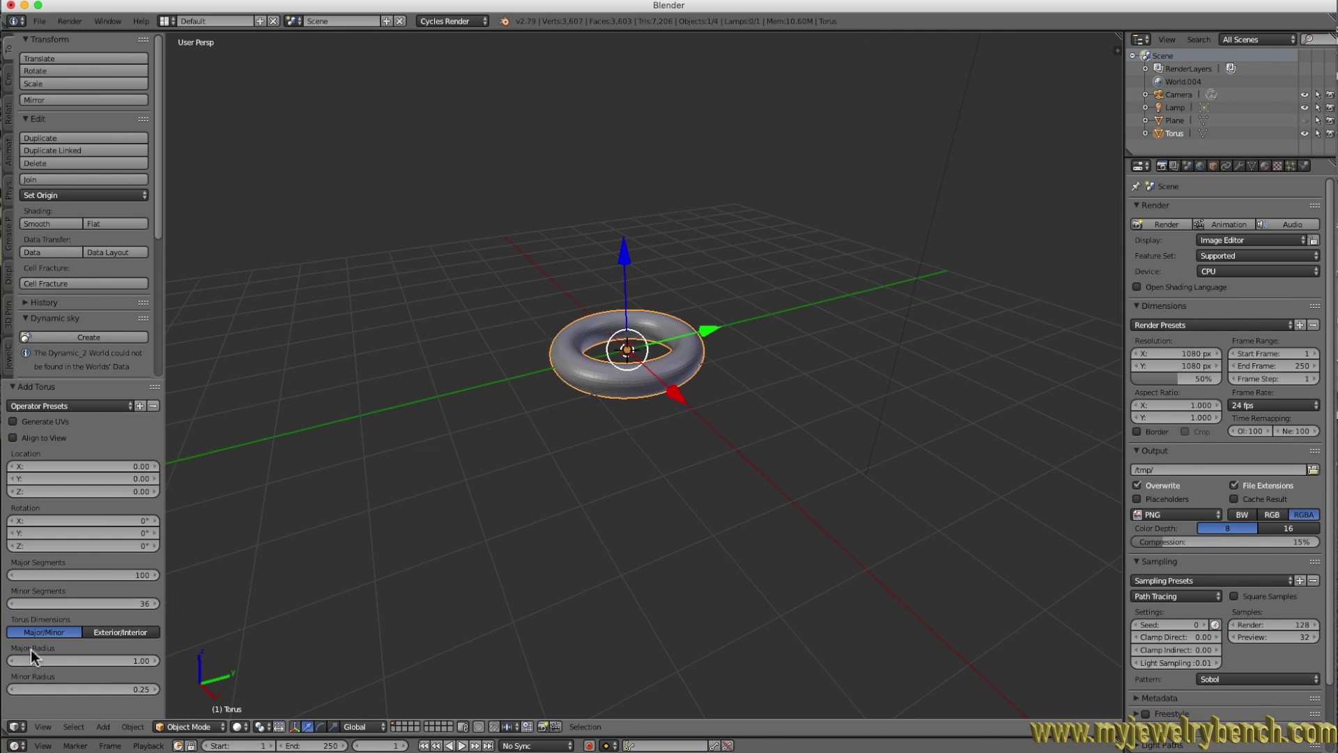
# Set the torus's major radius to 1.51 and its minor radius to 0.19.
pyautogui.moveTo(111, 661); pyautogui.dragTo(79, 689)
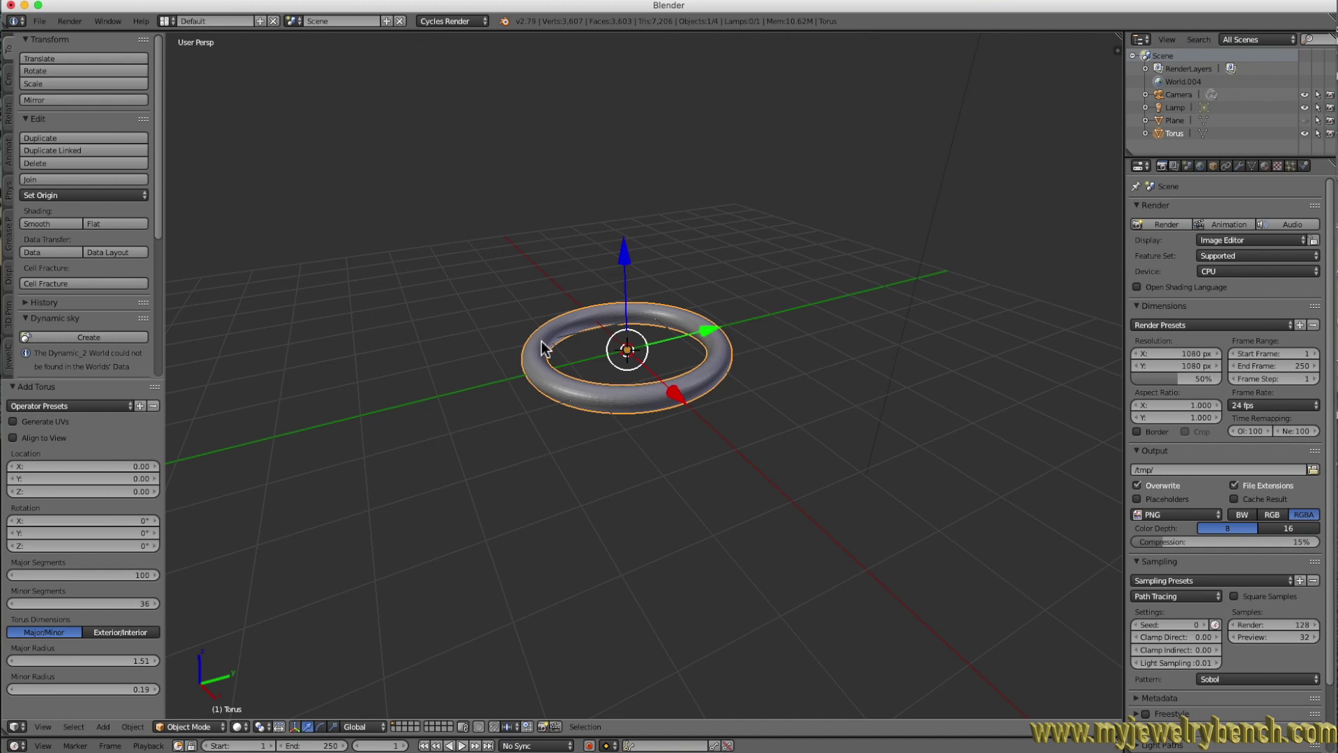
pyautogui.moveTo(636, 347); pyautogui.dragTo(605, 288, button='middle')
pyautogui.moveTo(604, 352)
pyautogui.mouseDown(button='middle')
pyautogui.moveTo(765, 352)
pyautogui.moveTo(693, 364)
pyautogui.moveTo(709, 316)
pyautogui.moveTo(604, 337)
pyautogui.mouseUp(button='middle')
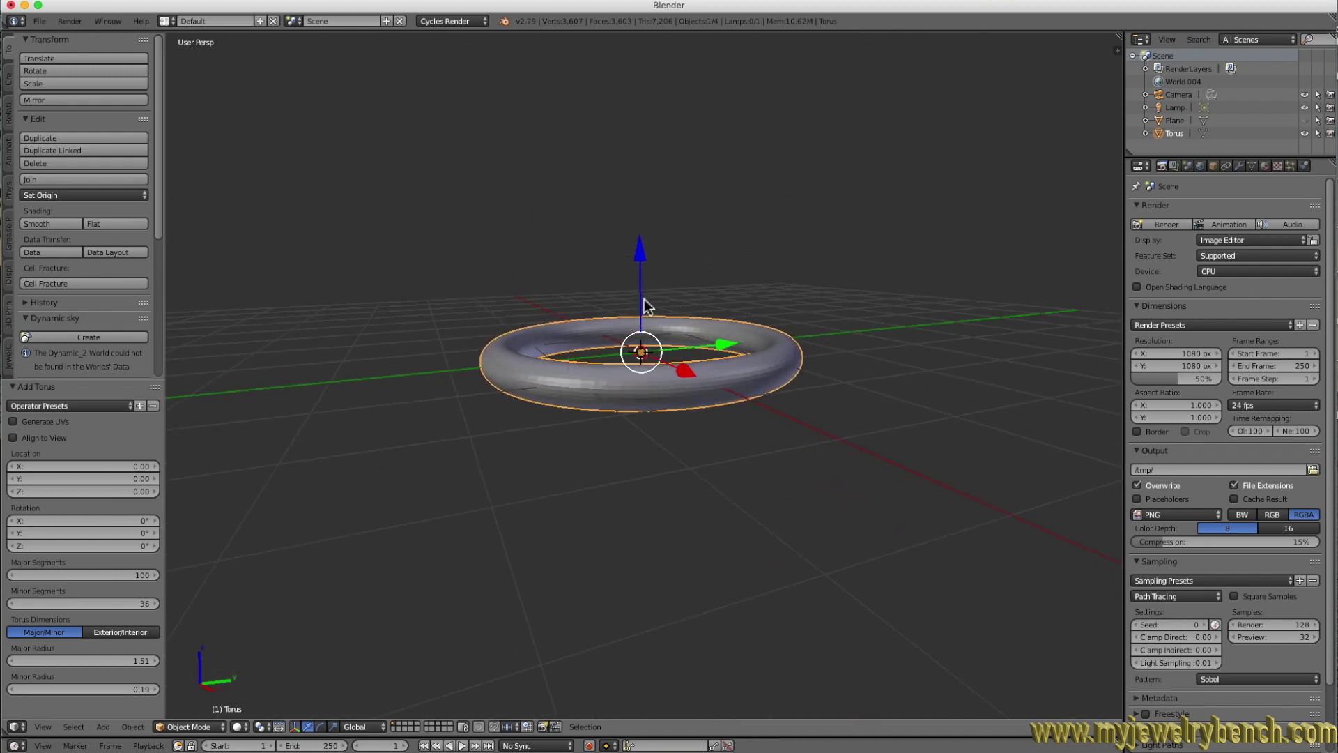
pyautogui.moveTo(604, 254); pyautogui.dragTo(600, 286, button='middle')
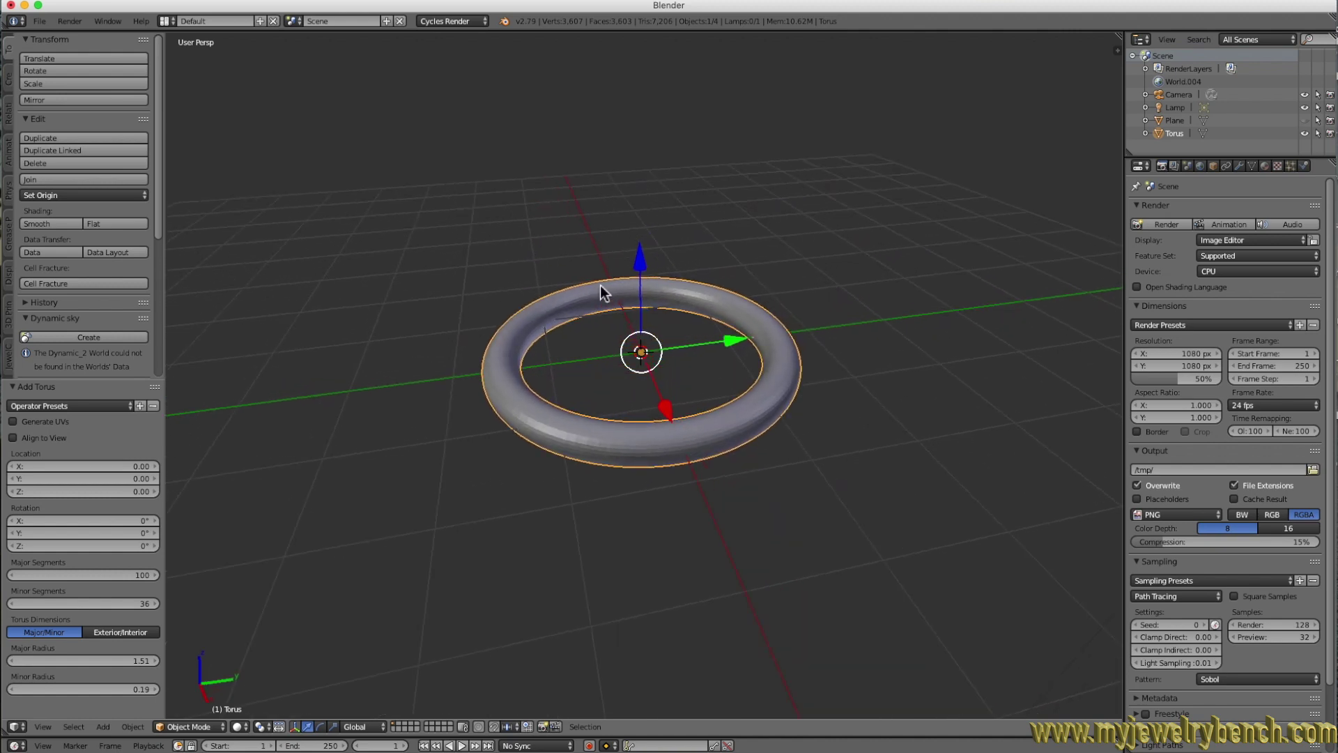
pyautogui.press('Tab')
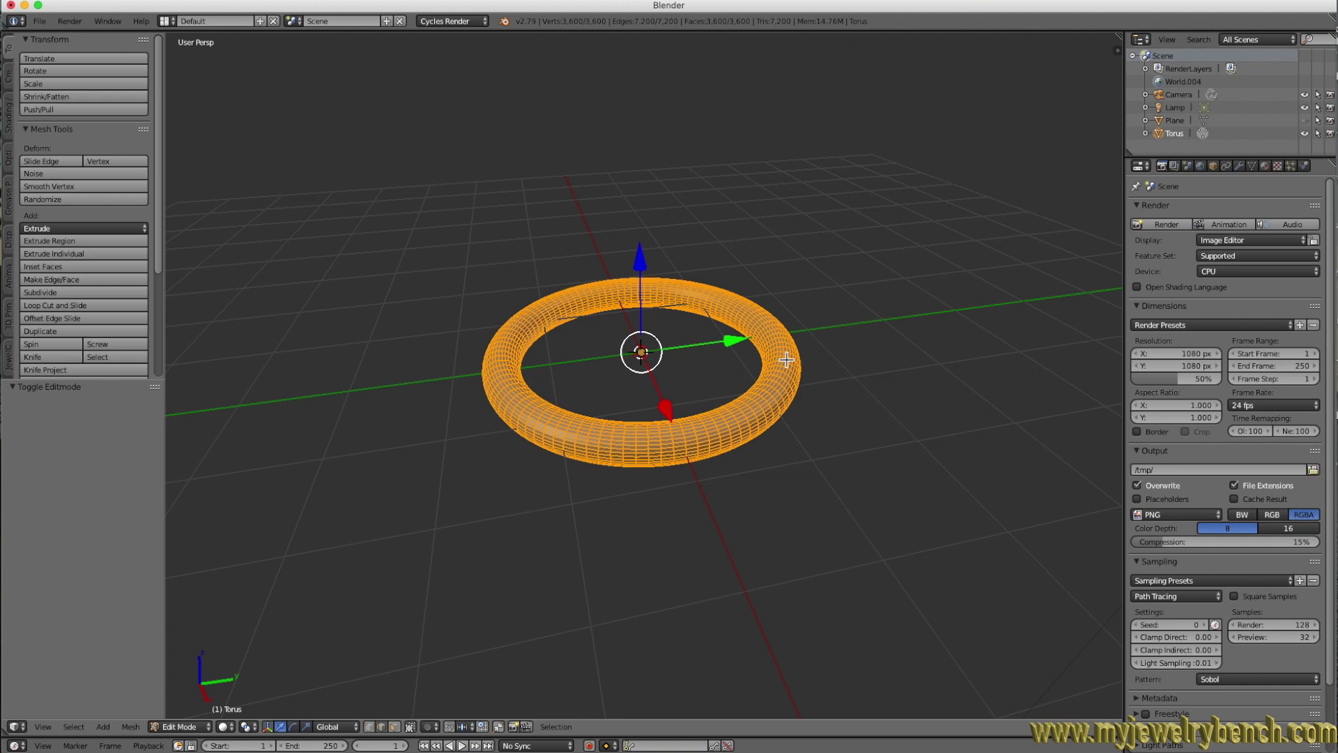
pyautogui.press('Tab')
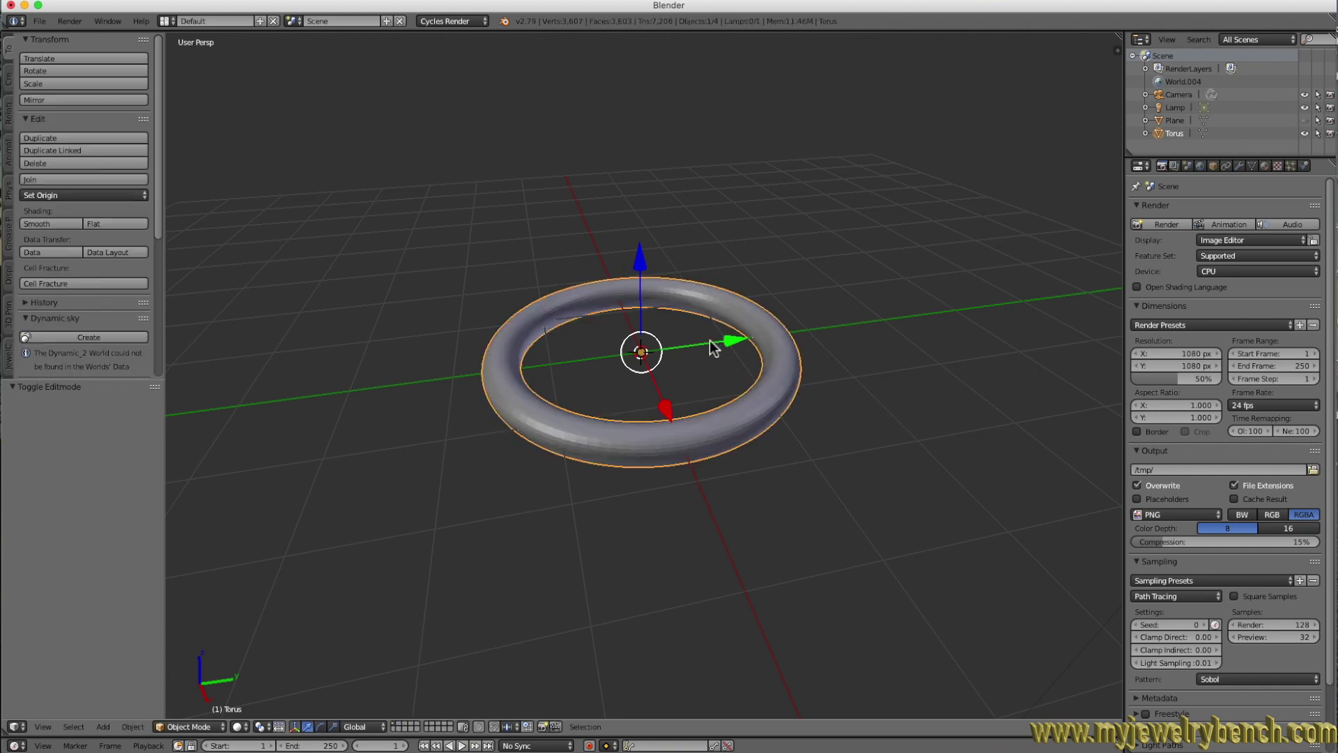
# Stretch the torus along the global Z axis by a factor of about 2.23 to form a wide ring band.
pyautogui.moveTo(733, 336)
pyautogui.mouseDown(button='middle')
pyautogui.moveTo(693, 377)
pyautogui.moveTo(732, 356)
pyautogui.moveTo(748, 324)
pyautogui.mouseUp(button='middle')
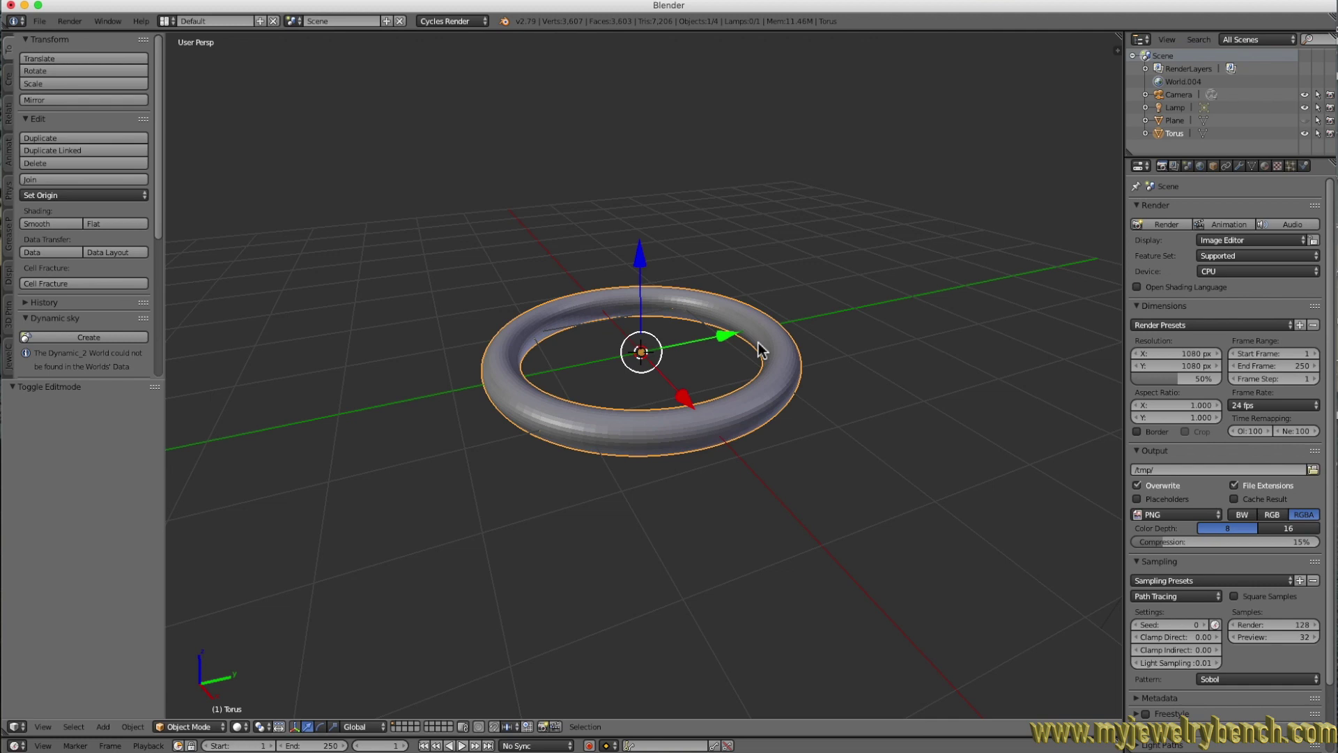
pyautogui.press('s')
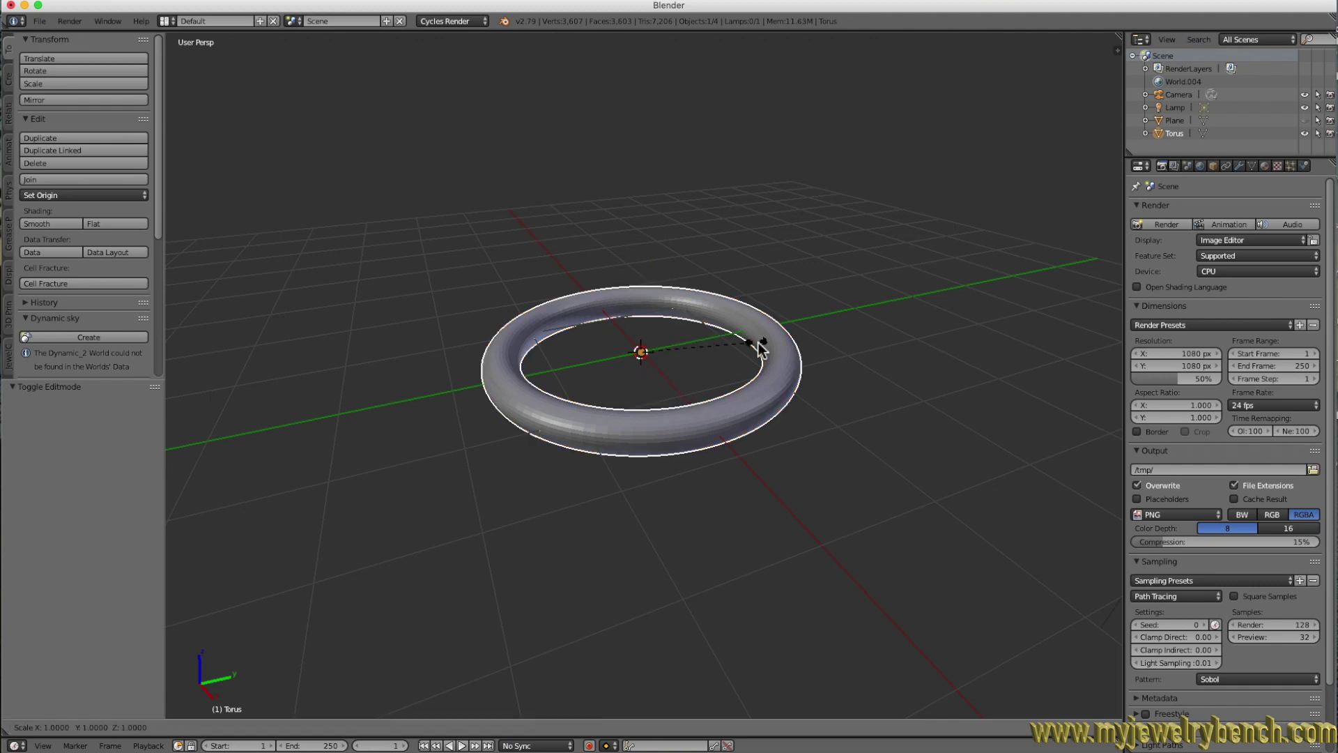
pyautogui.press('z')
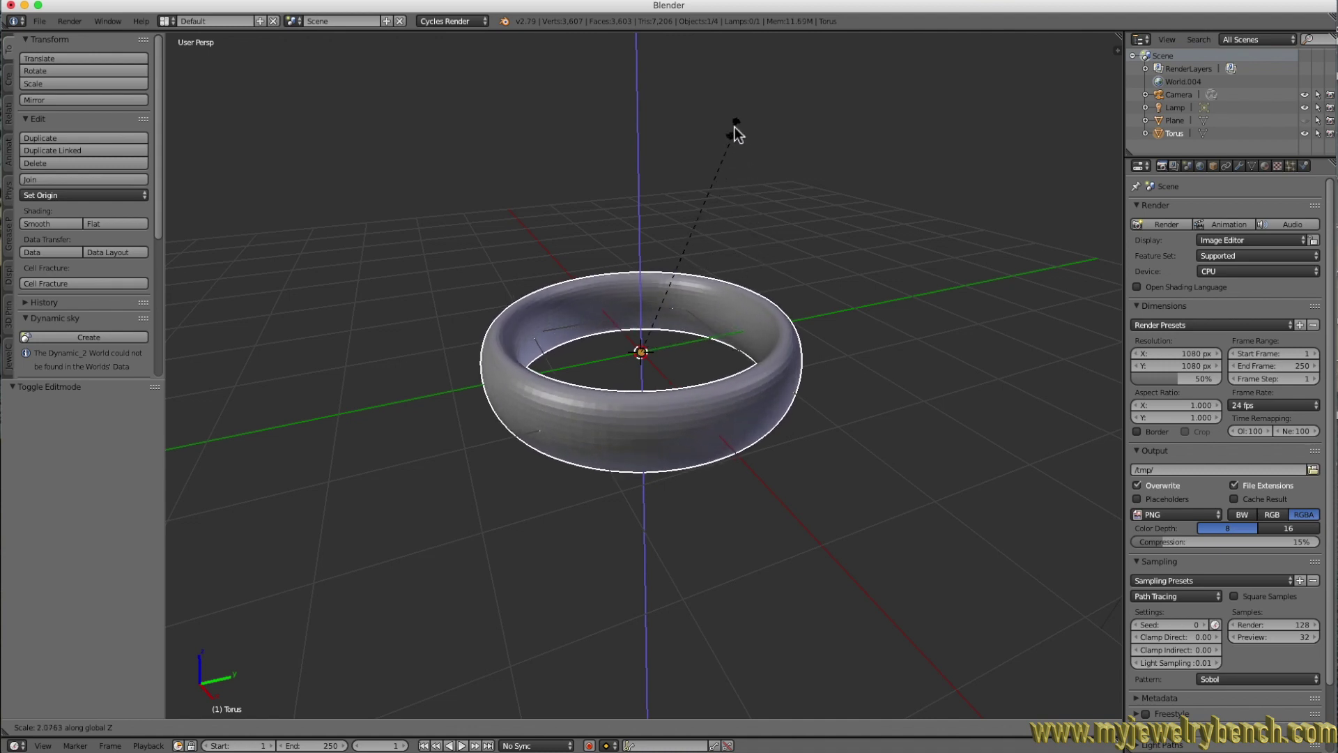
pyautogui.click(729, 111)
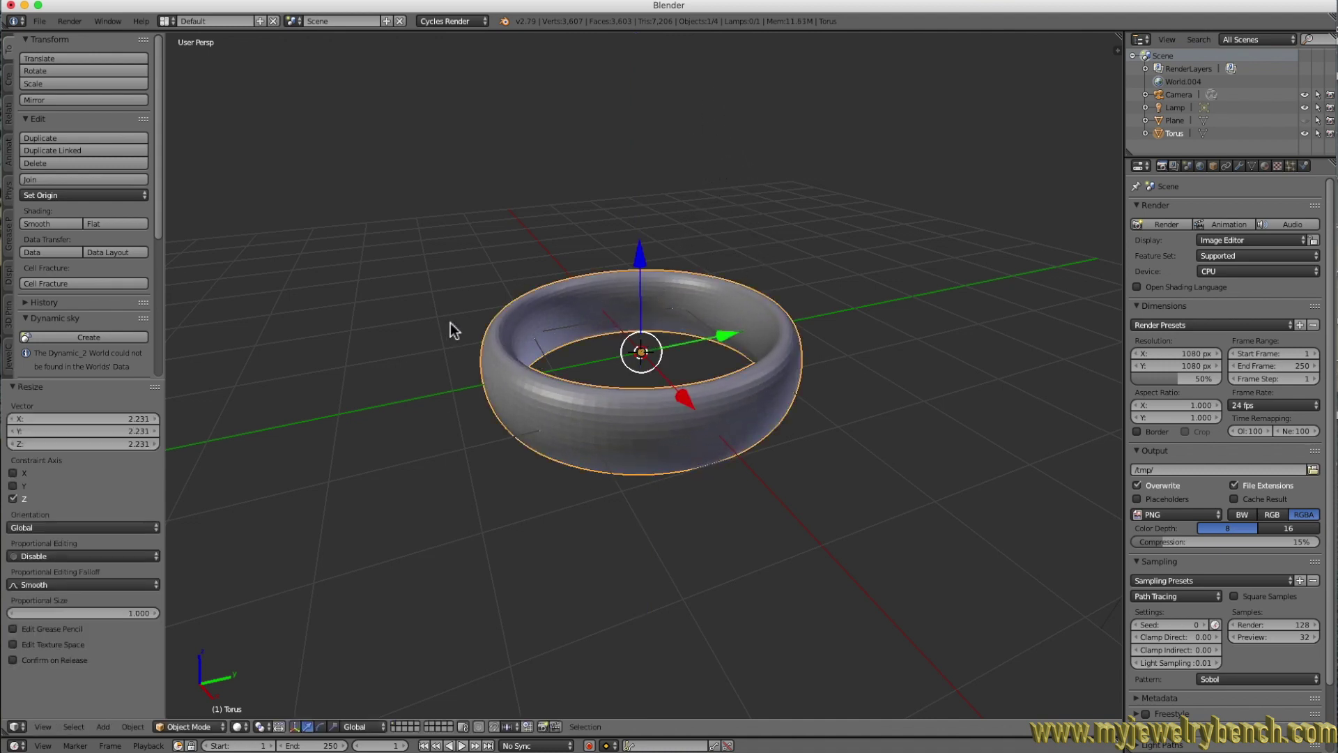
pyautogui.moveTo(478, 335); pyautogui.dragTo(626, 333, button='middle')
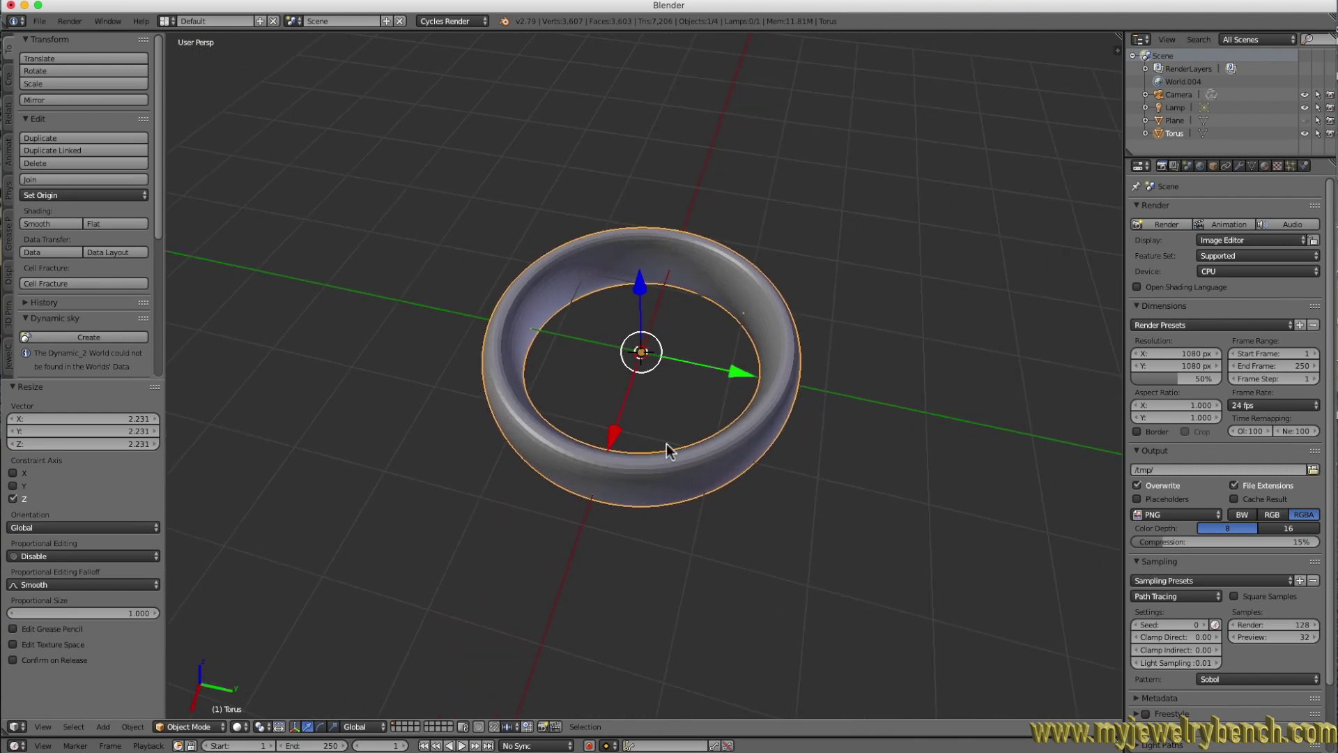
pyautogui.moveTo(725, 460); pyautogui.dragTo(760, 427, button='middle')
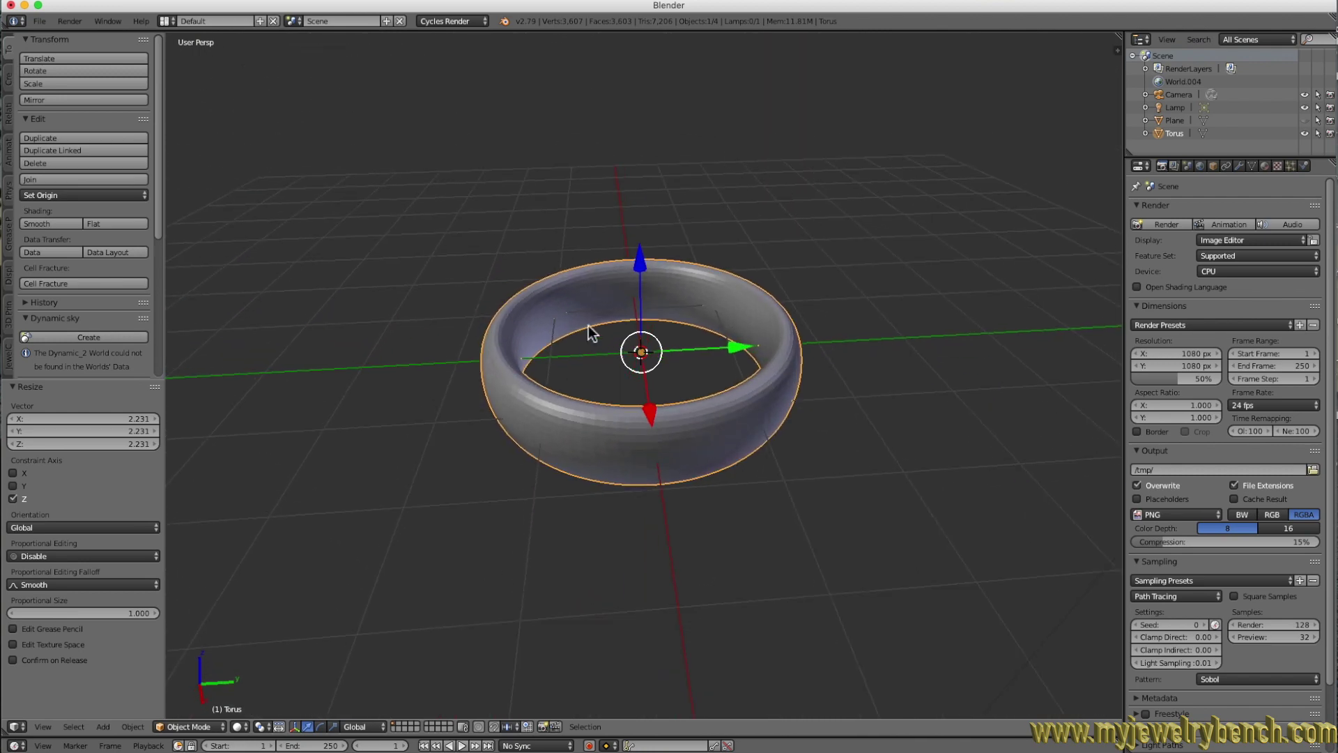
pyautogui.moveTo(634, 484); pyautogui.dragTo(670, 469, button='middle')
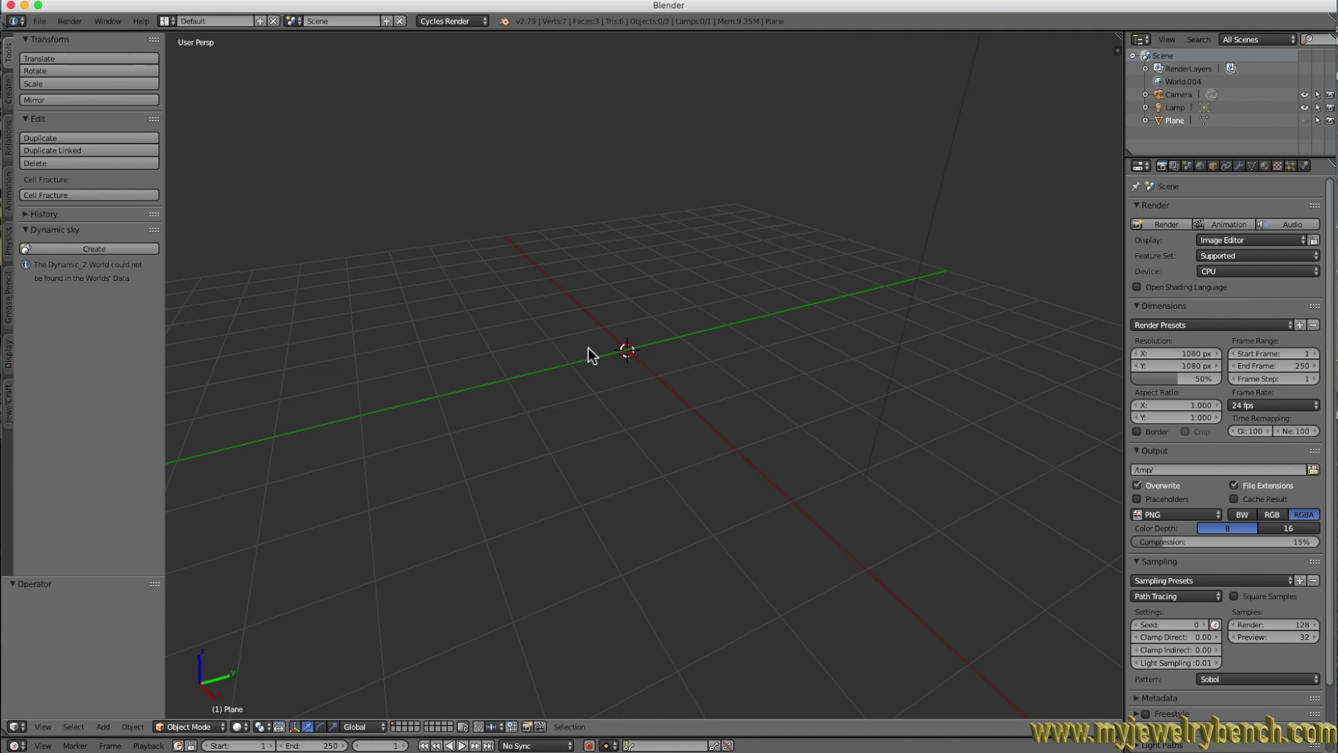
# Add a cylinder mesh at the centre of the empty scene.
pyautogui.hotkey('shift', 'a')
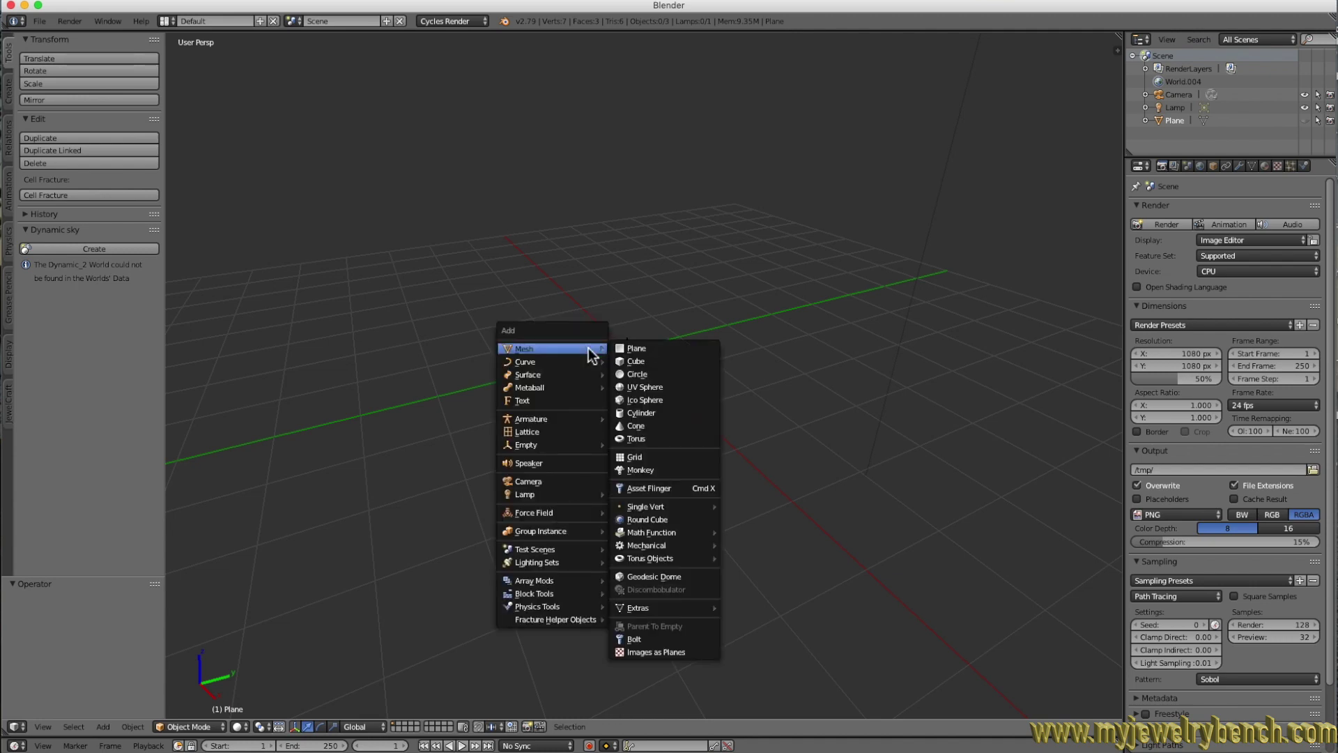
pyautogui.click(652, 412)
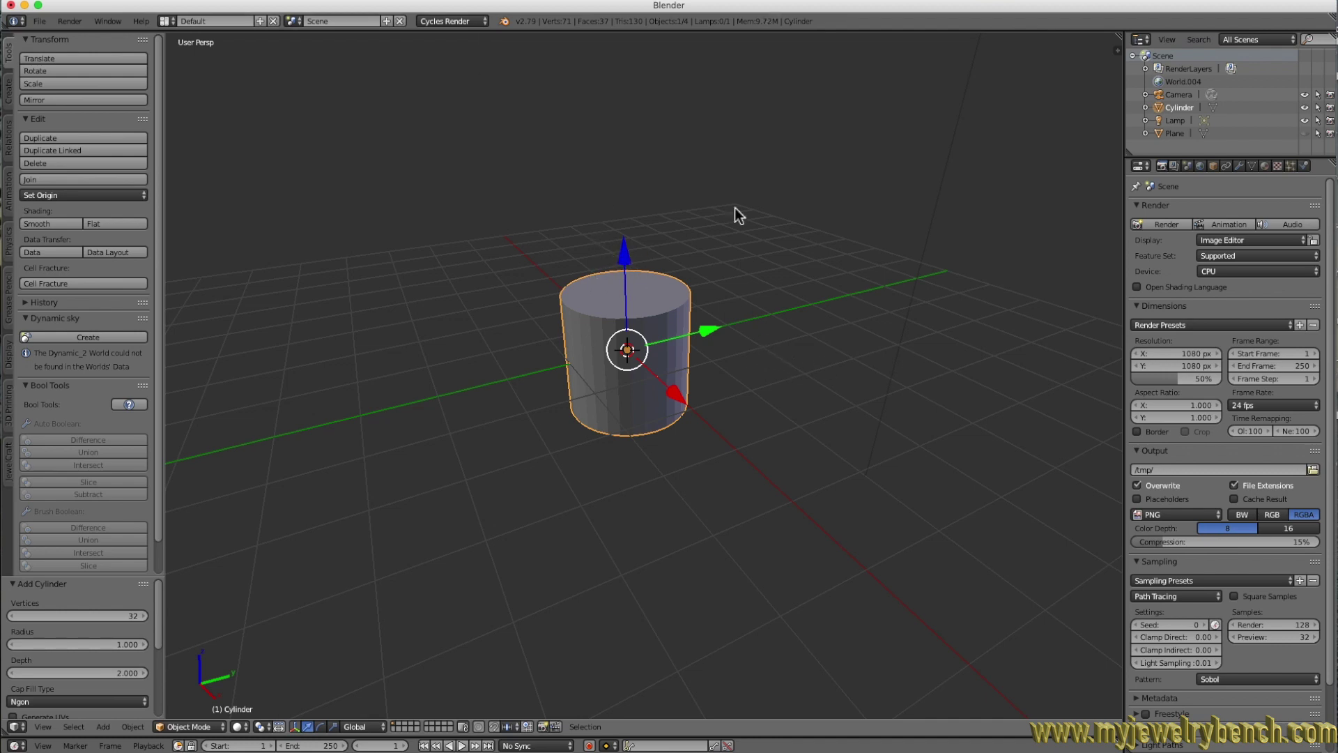
pyautogui.press('s')
pyautogui.press('z')
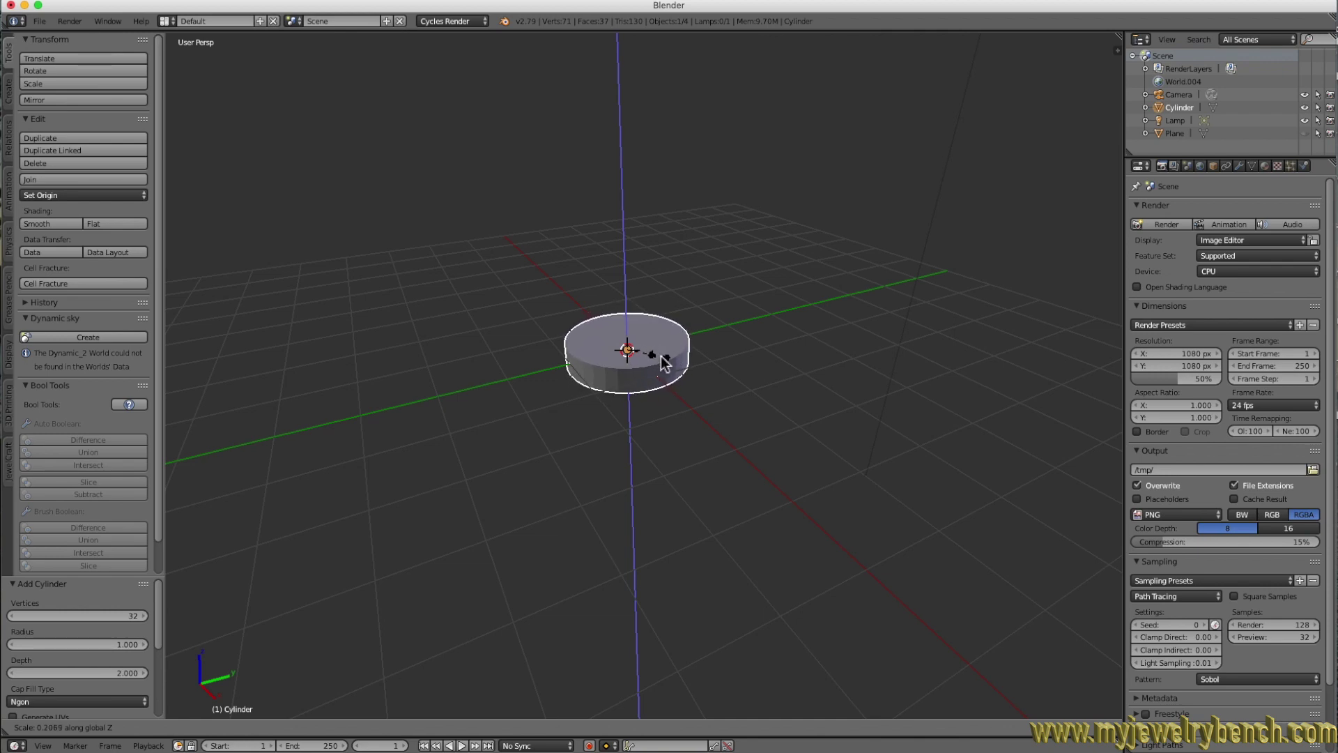
pyautogui.press('Escape')
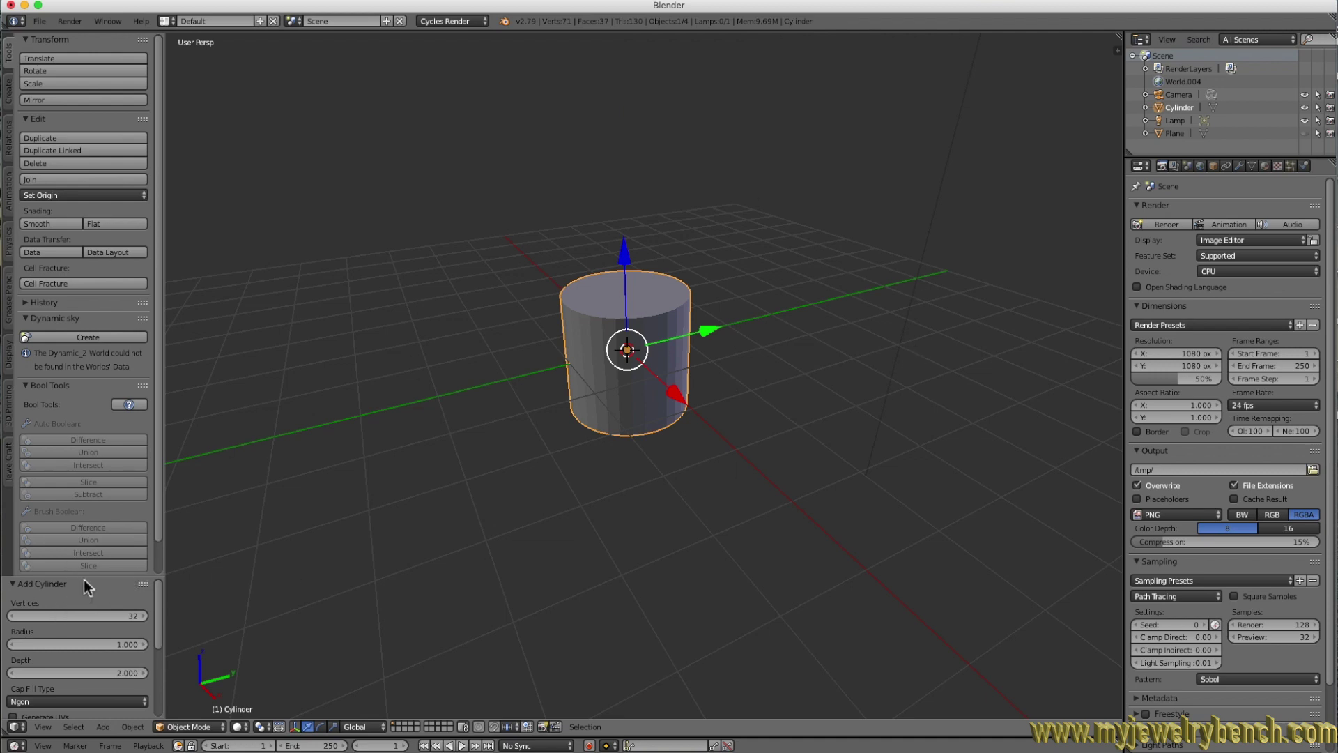
# Set the new cylinder's vertex count to 64.
pyautogui.moveTo(85, 579); pyautogui.dragTo(99, 384)
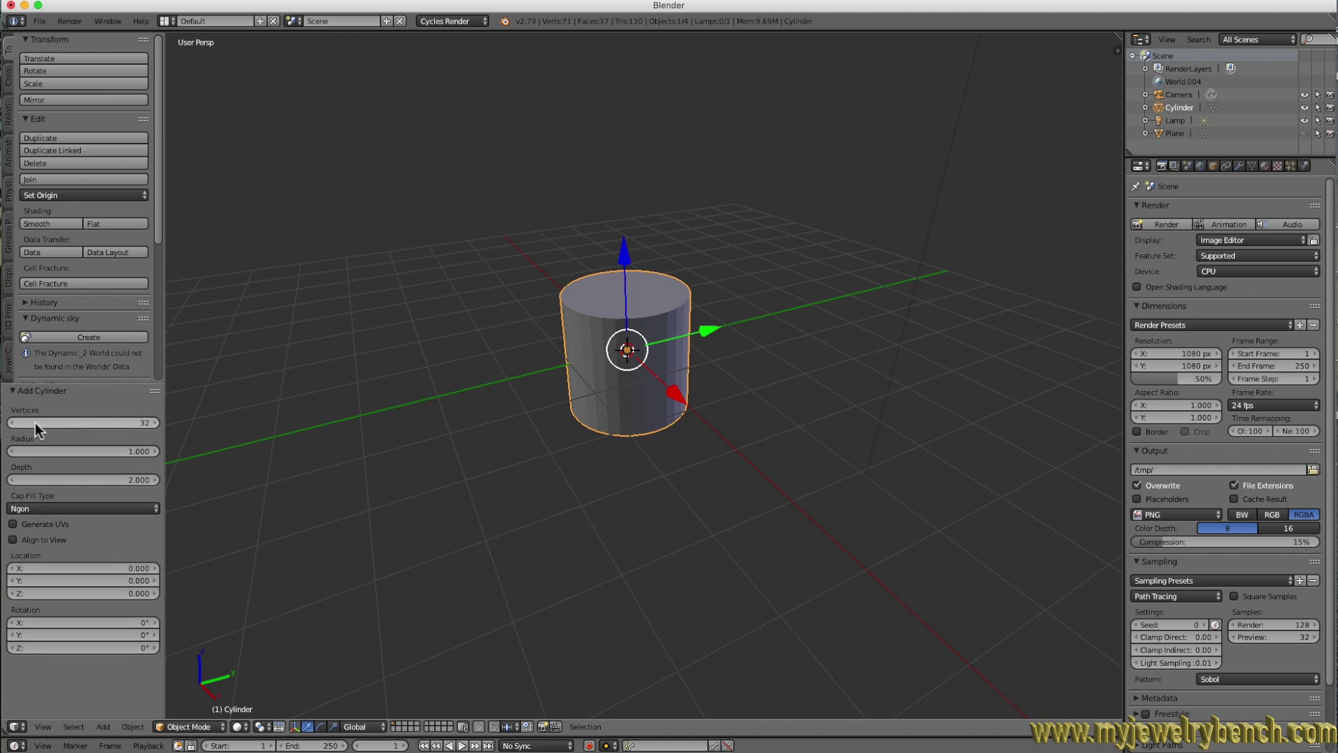
pyautogui.click(90, 425)
pyautogui.write('64')
pyautogui.press('Return')
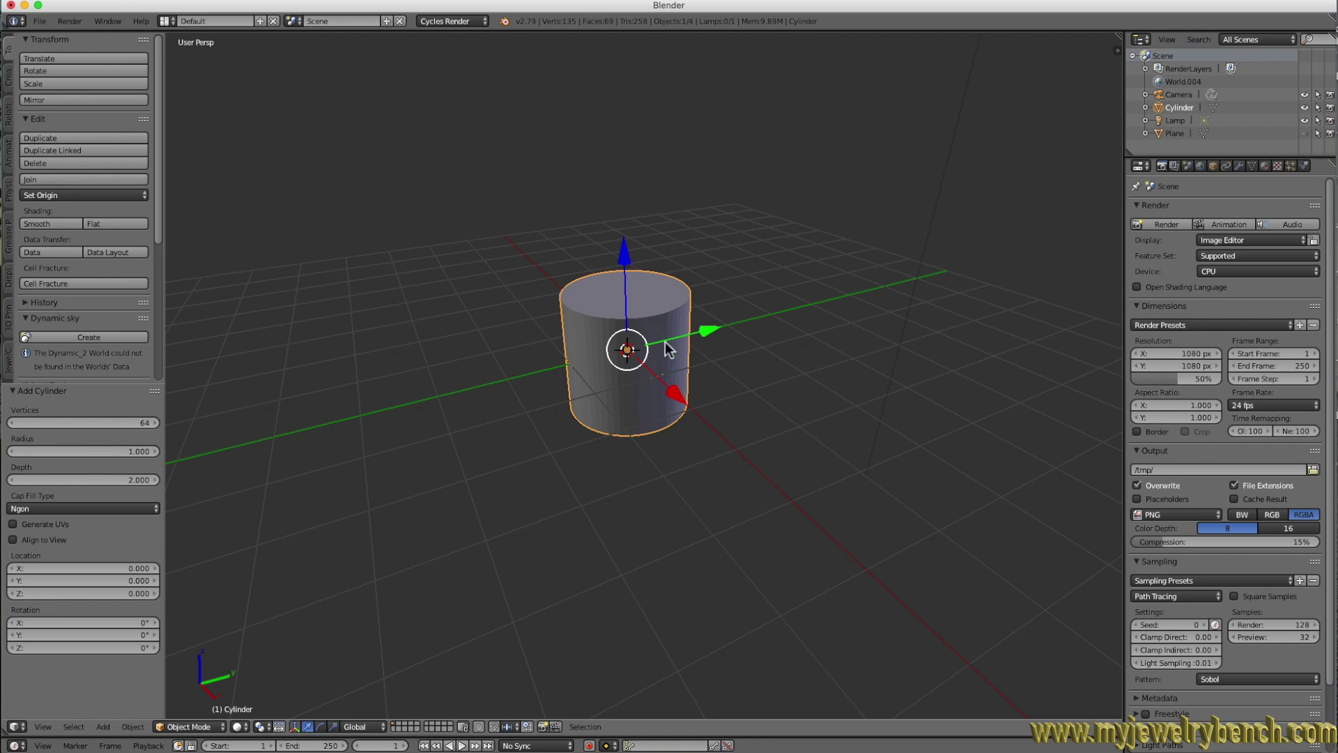
# Flatten the cylinder into a thin disc by scaling it along the global Z axis by a factor of about 0.144.
pyautogui.press('s')
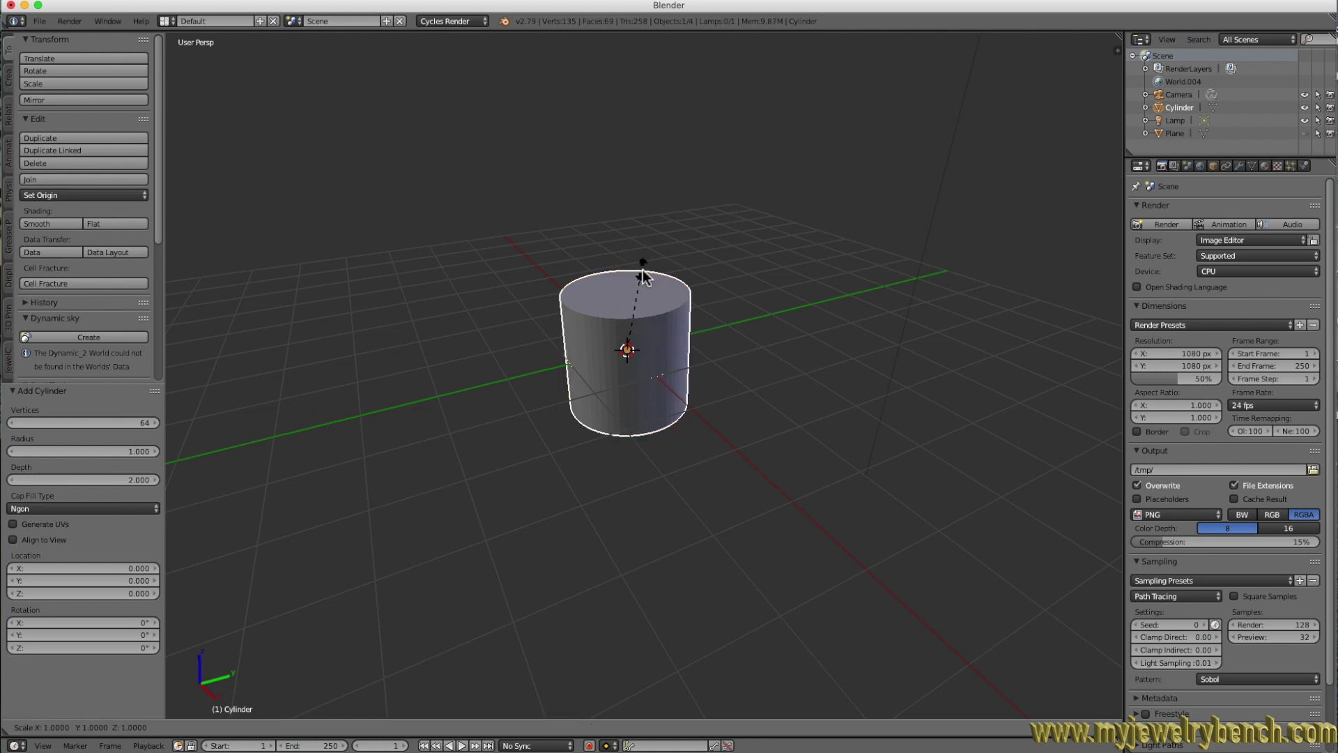
pyautogui.press('z')
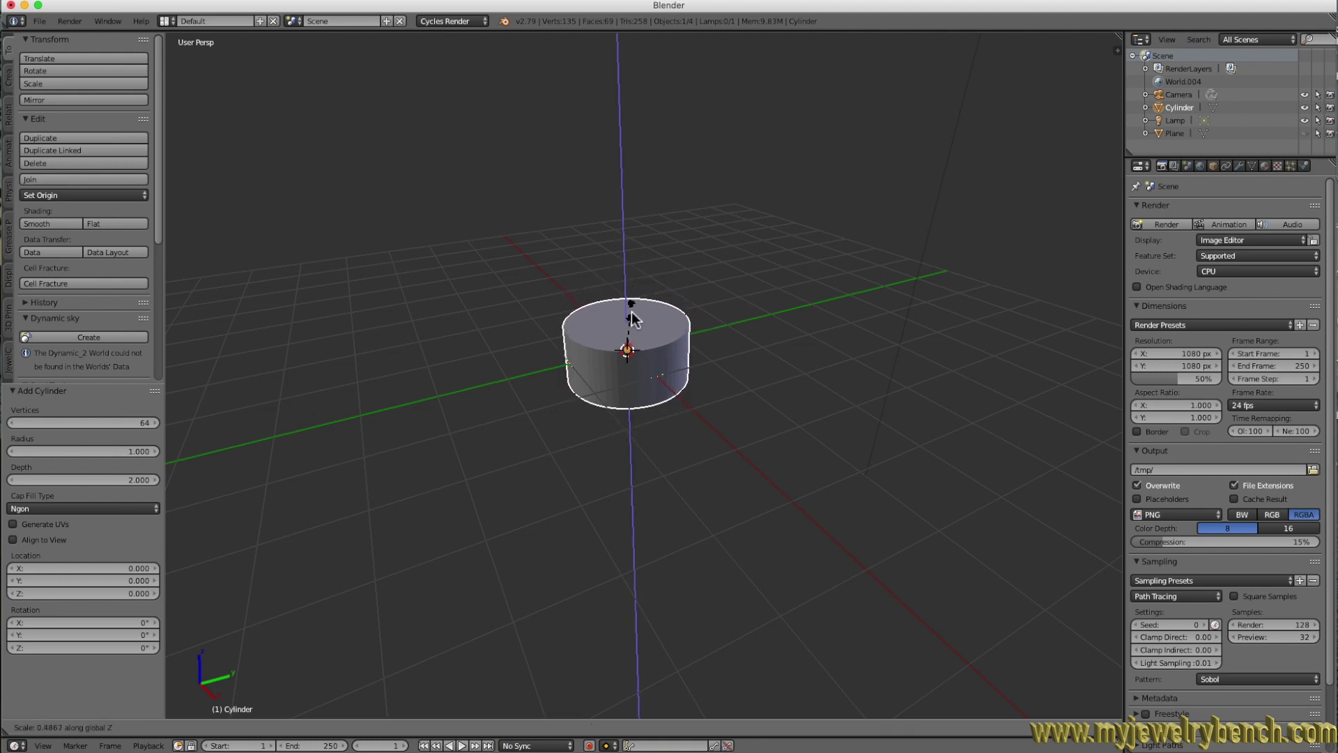
pyautogui.click(626, 346)
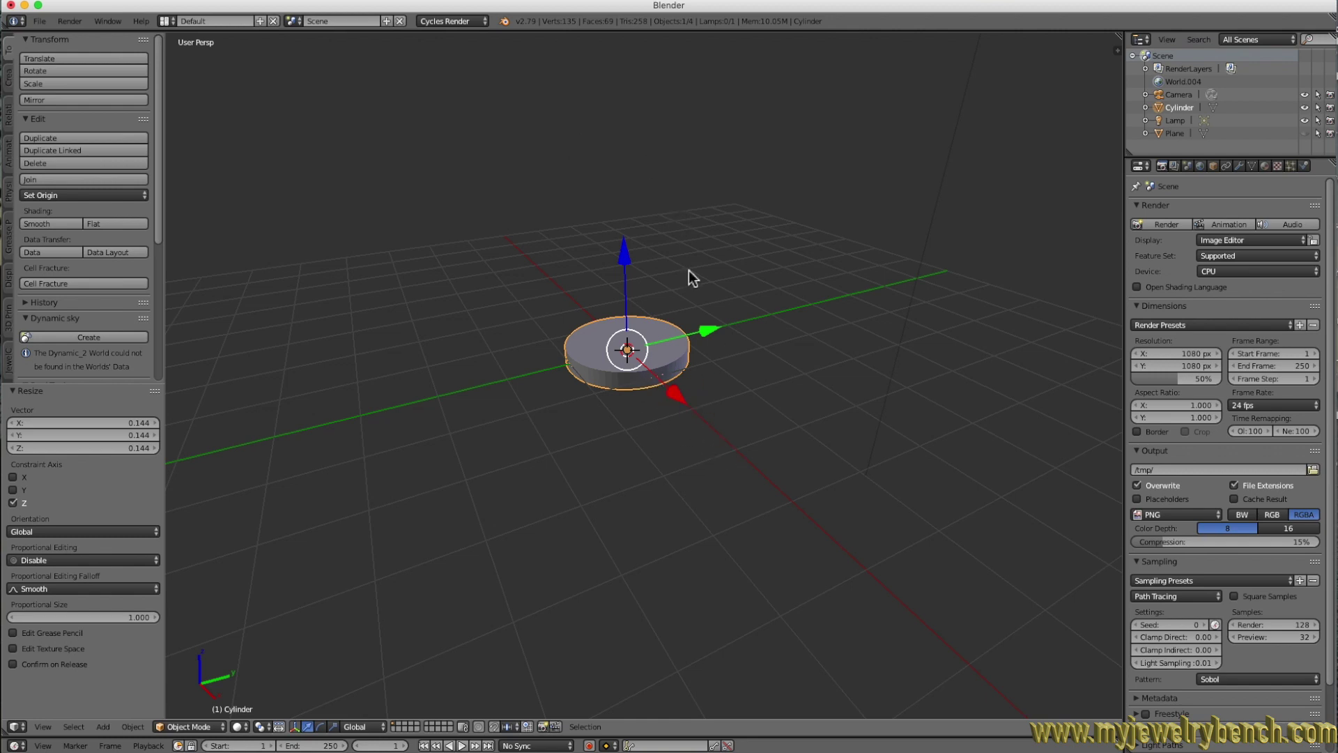
pyautogui.press('s')
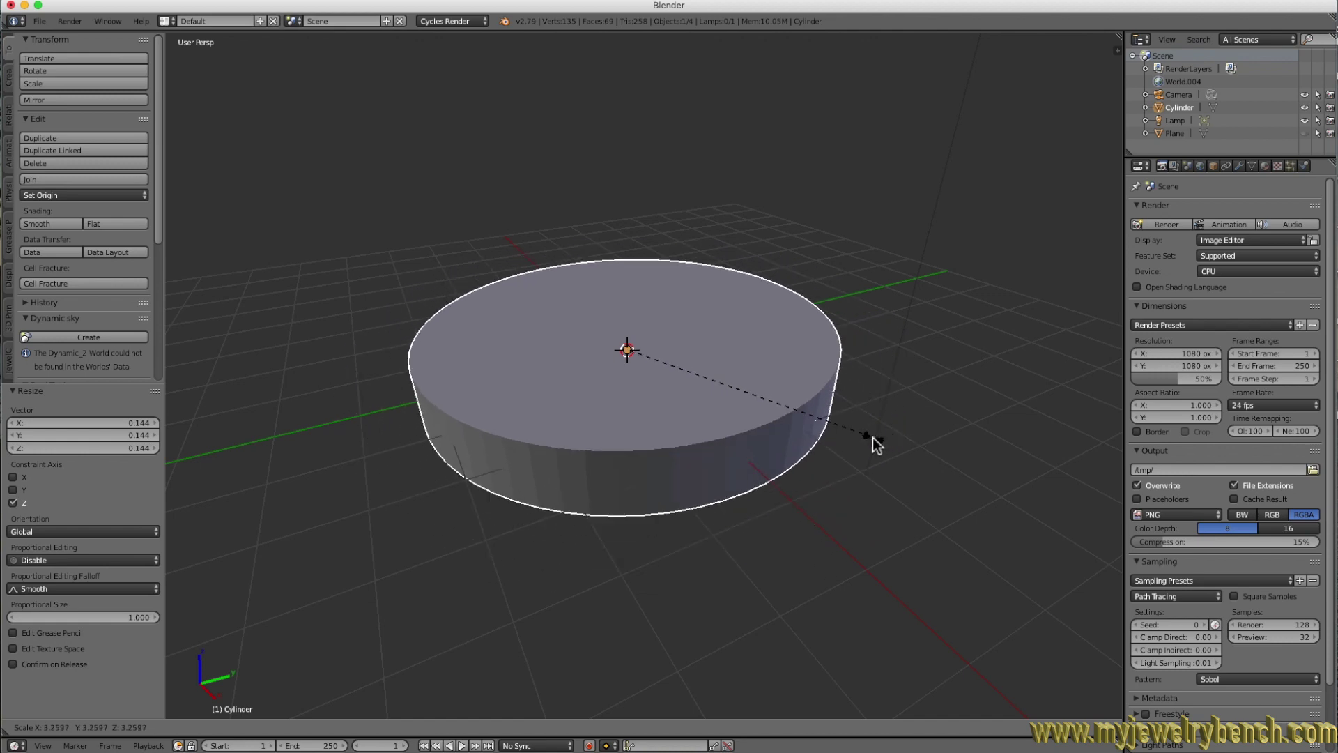
pyautogui.click(697, 382)
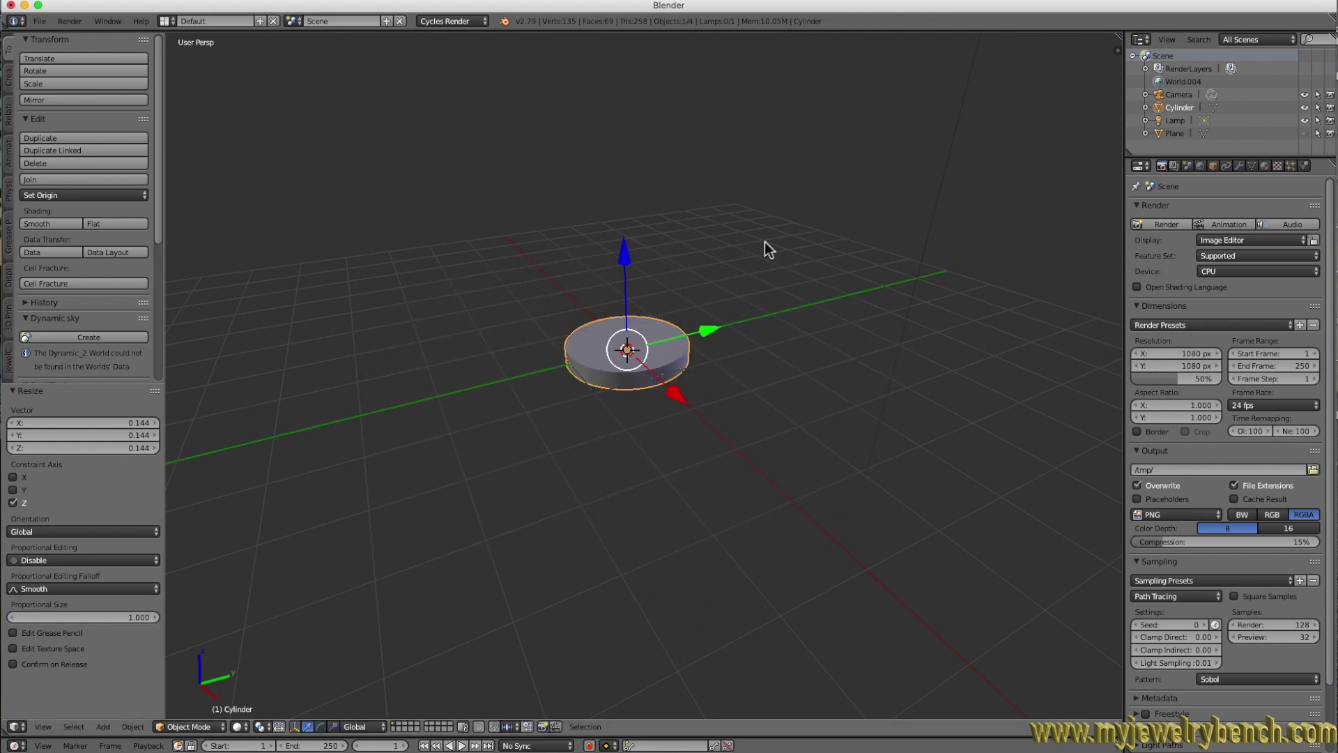
# Thin the disc further by scaling it along the global Z axis by a factor of about 0.842.
pyautogui.press('s')
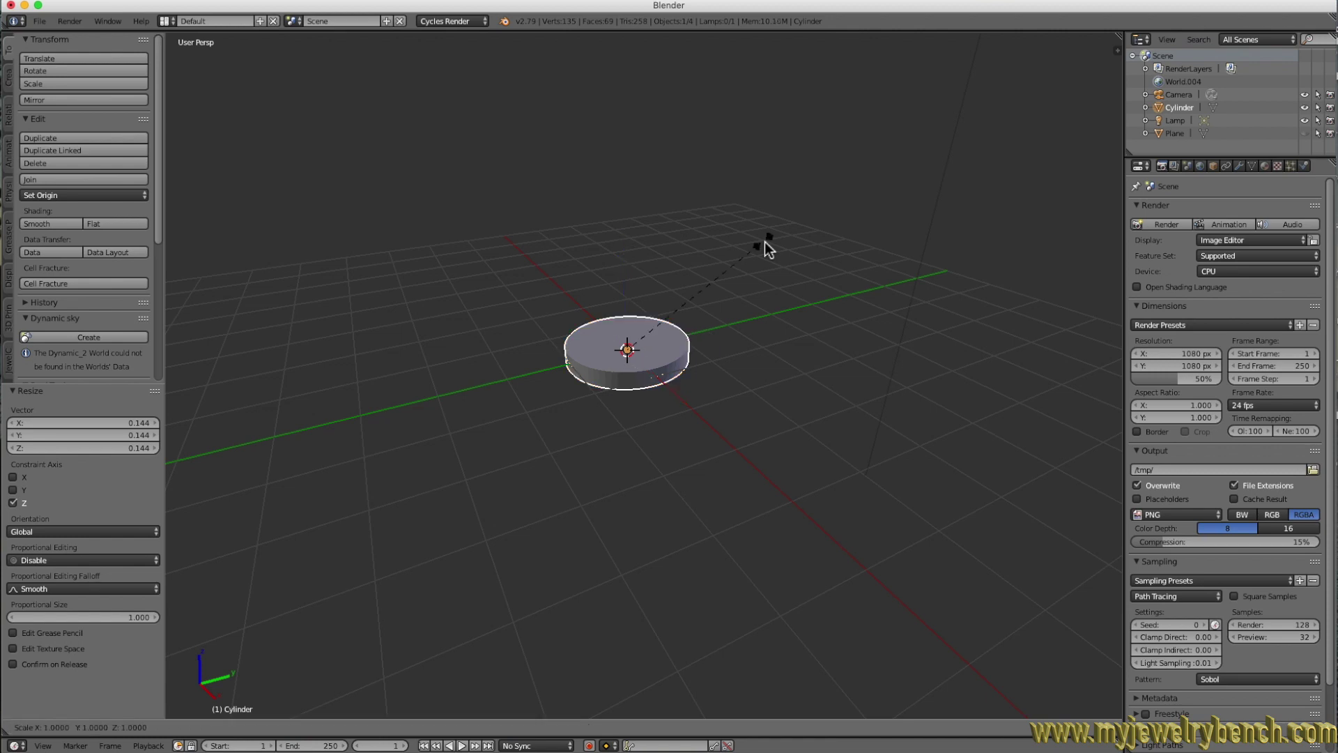
pyautogui.press('z')
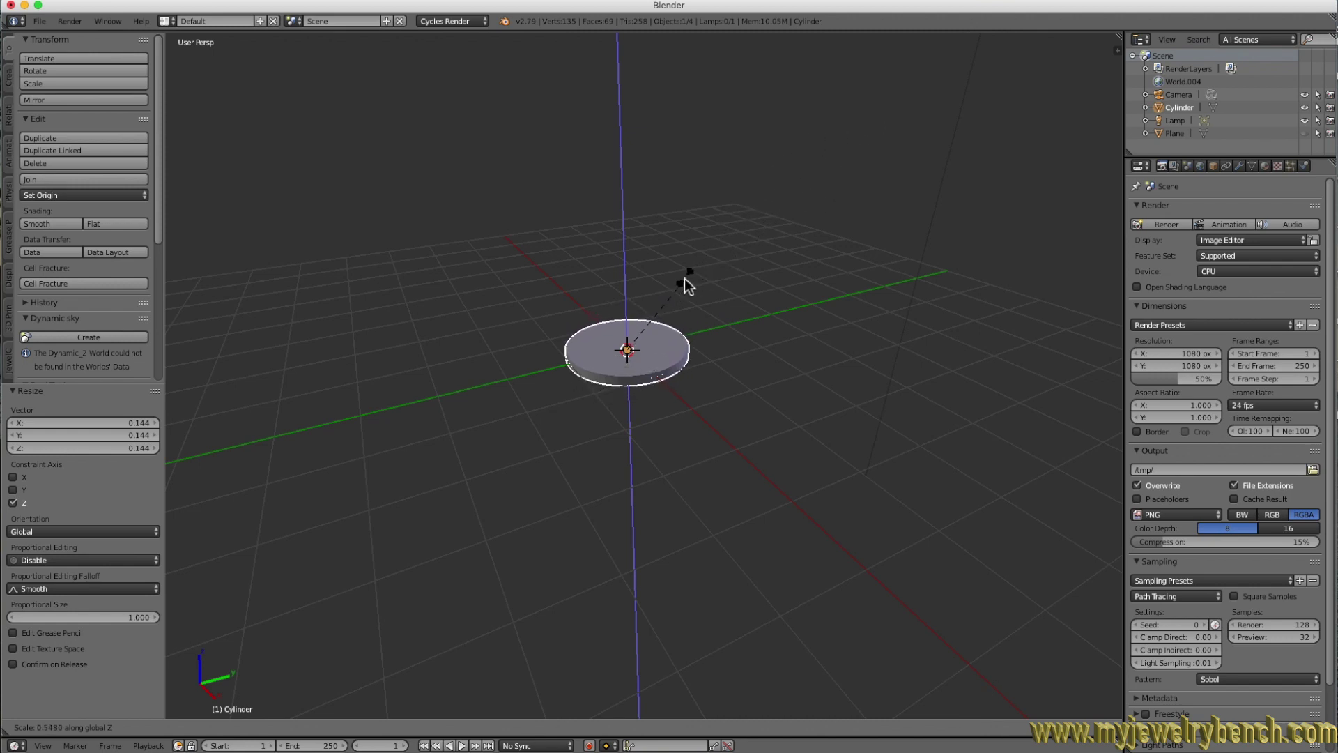
pyautogui.click(740, 255)
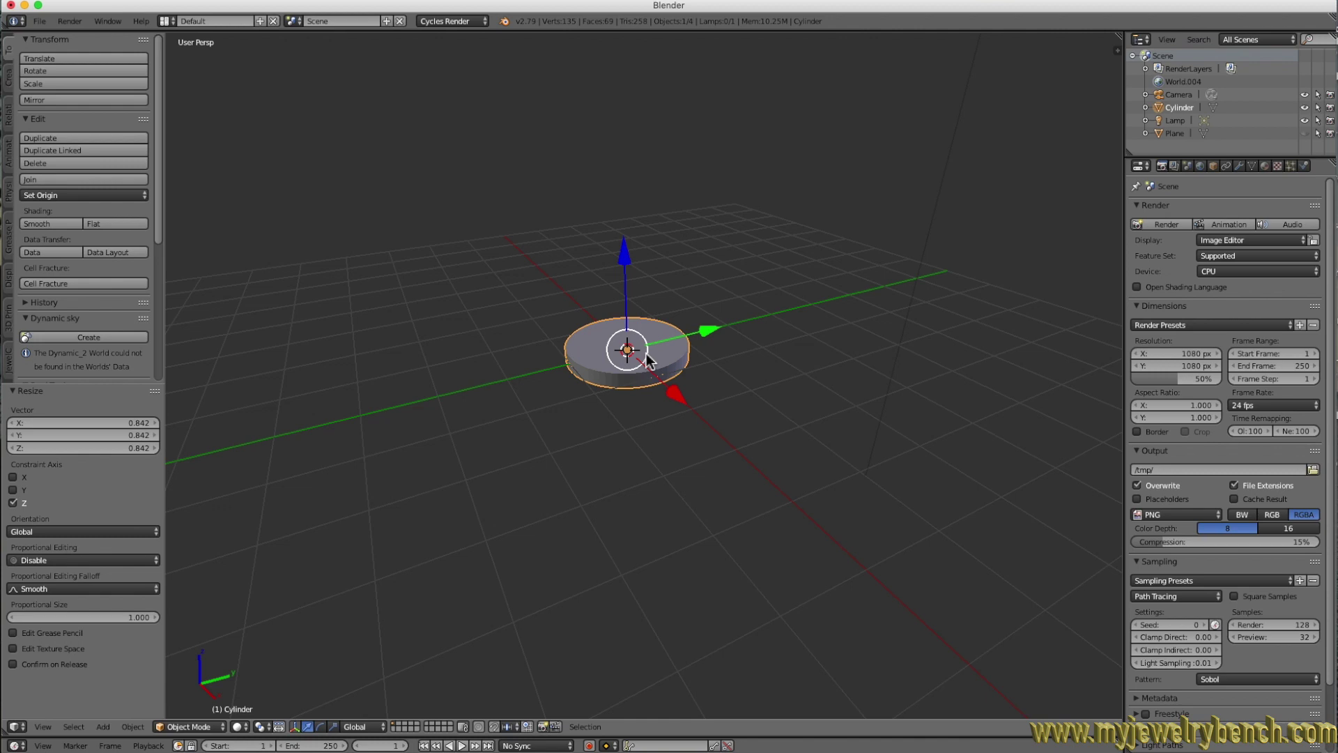
# Add a second 64-vertex cylinder at the scene centre and scale it uniformly by a factor of about 0.87.
pyautogui.hotkey('shift', 'a')
pyautogui.moveTo(646, 353)
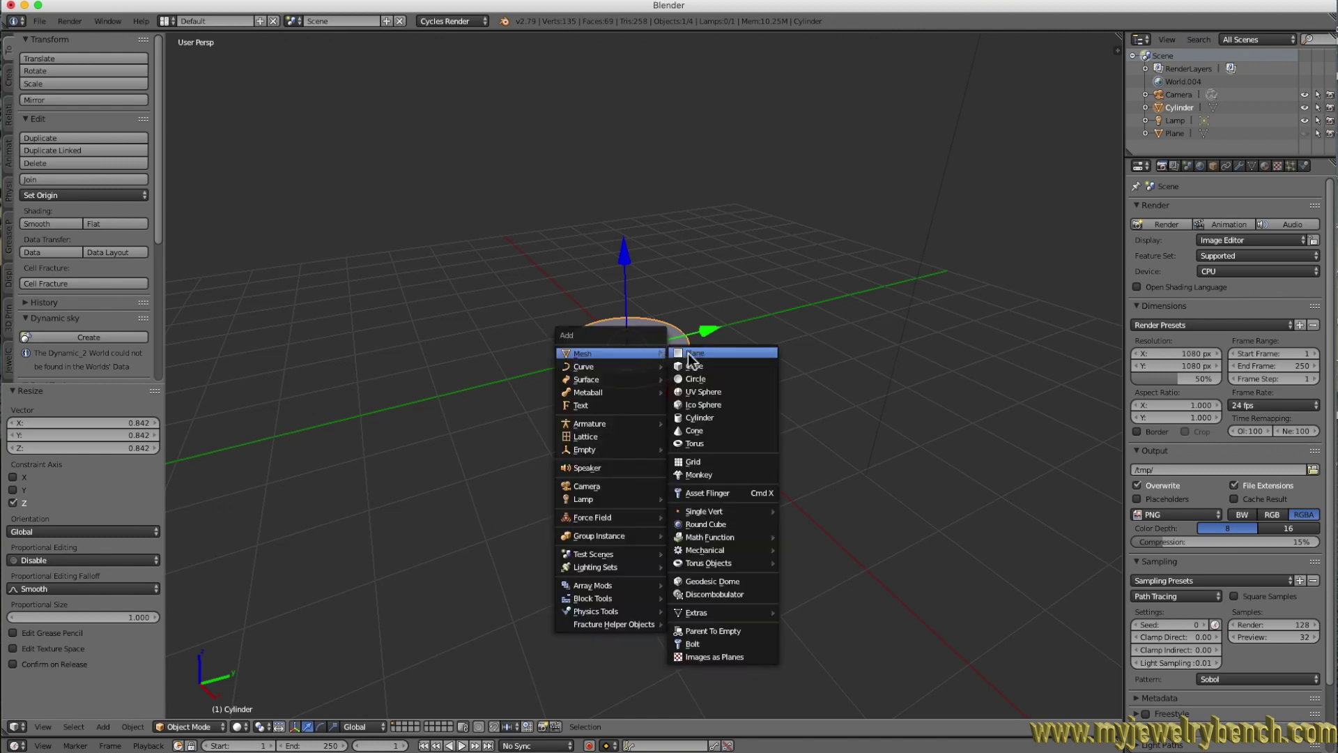
pyautogui.click(704, 417)
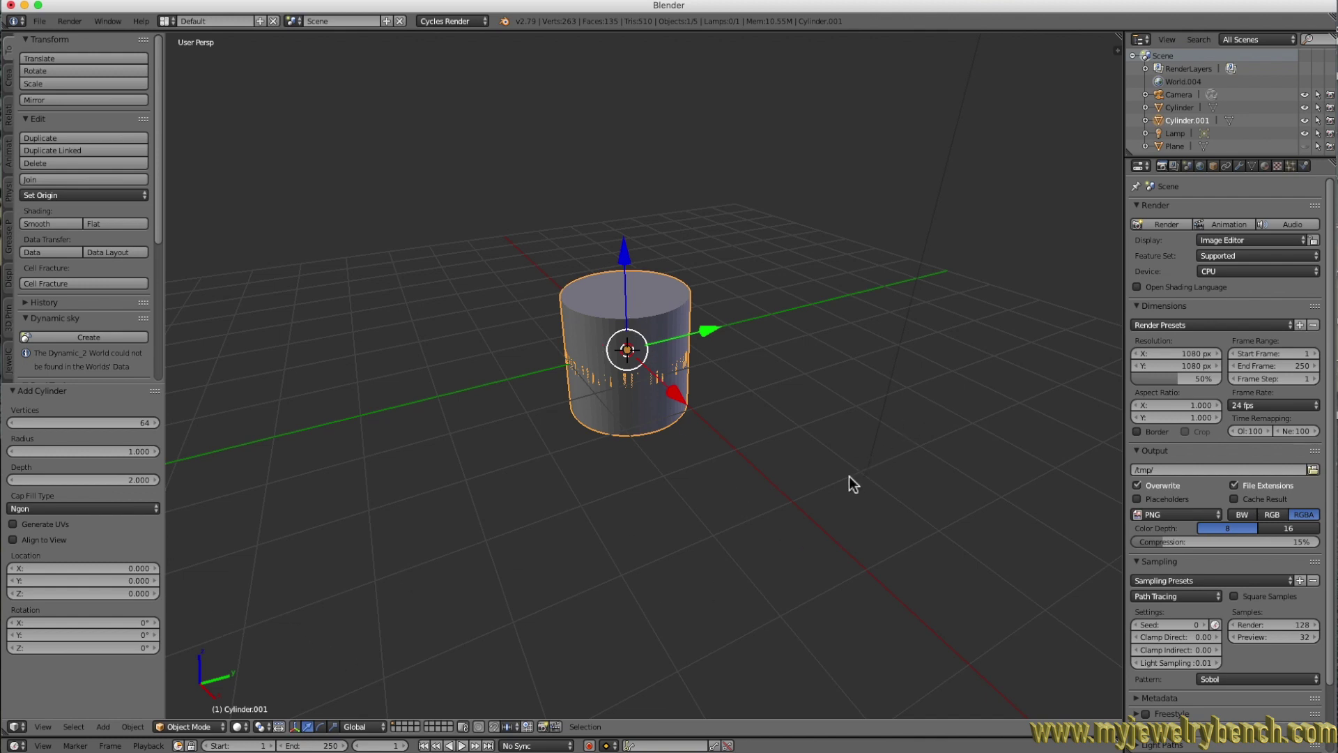
pyautogui.press('s')
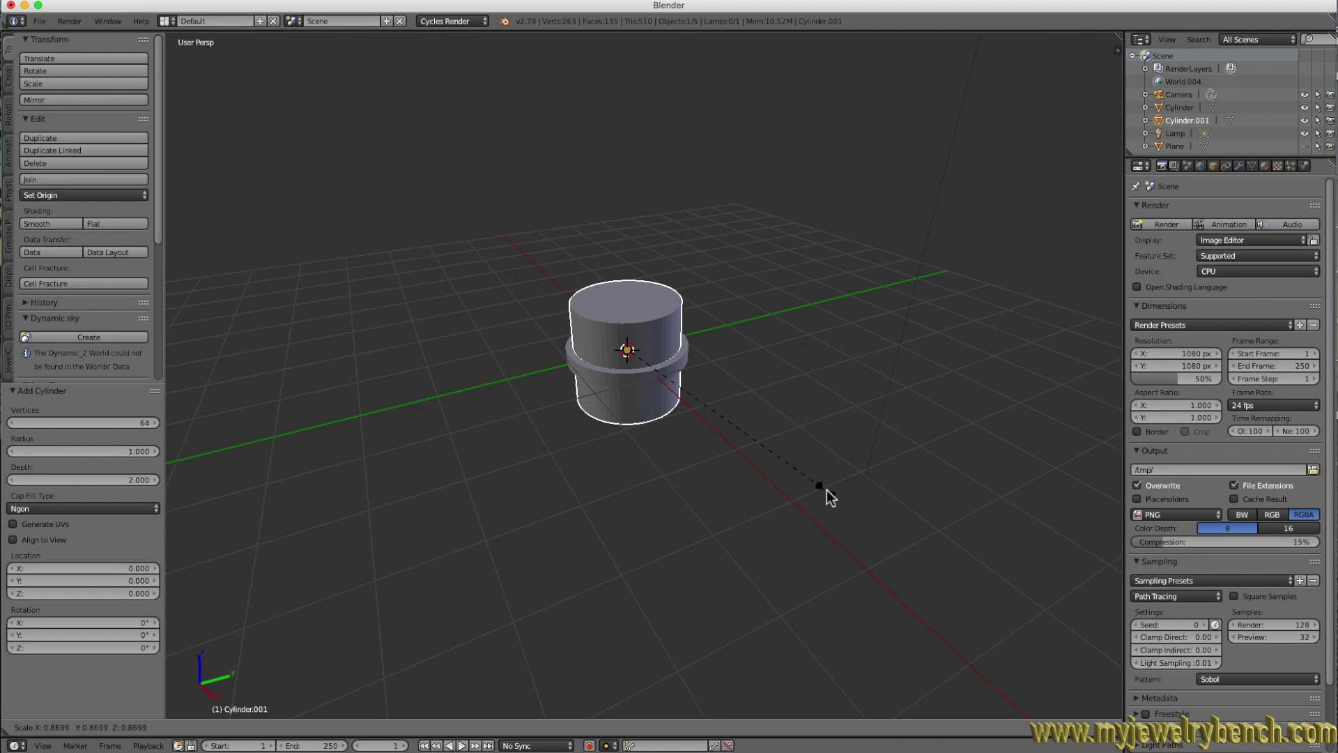
pyautogui.click(826, 492)
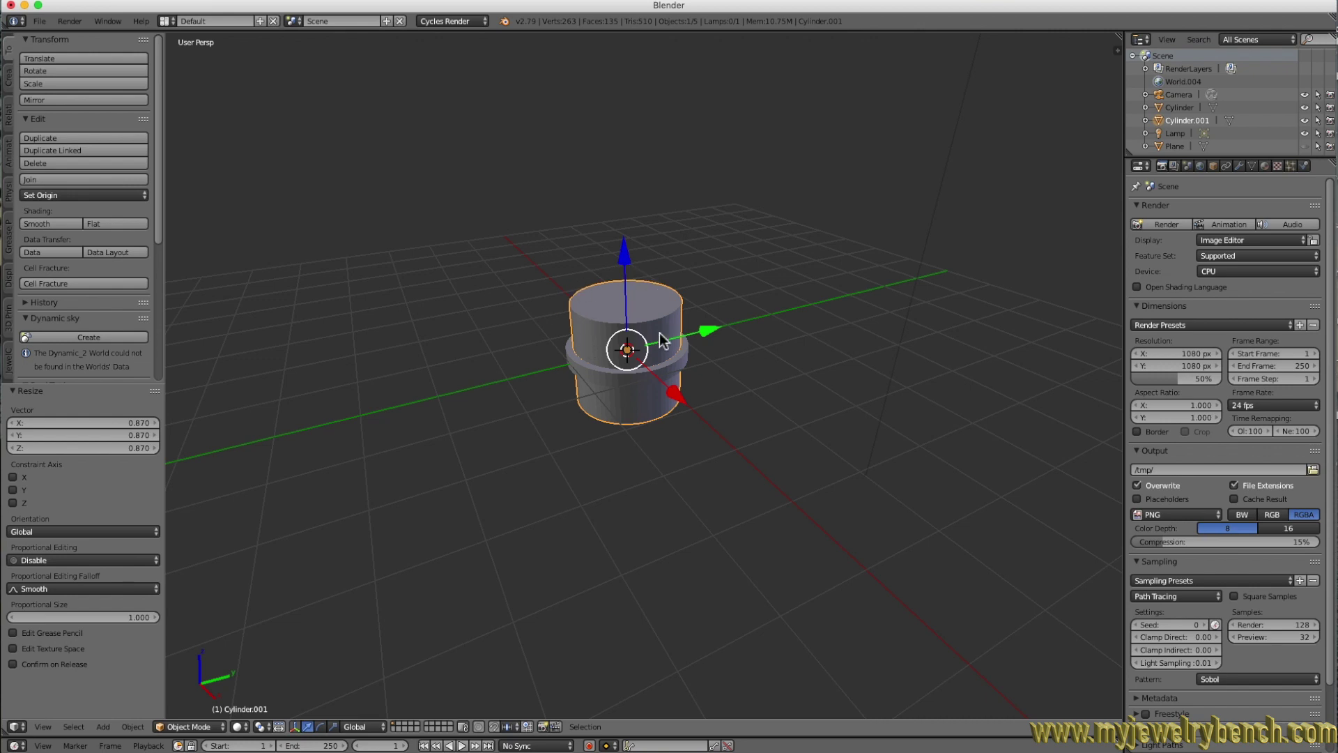
# Cut the smaller cylinder out of the flat disc with a Bool Tools auto boolean Difference to form a ring band.
pyautogui.scroll(4, 605, 329)
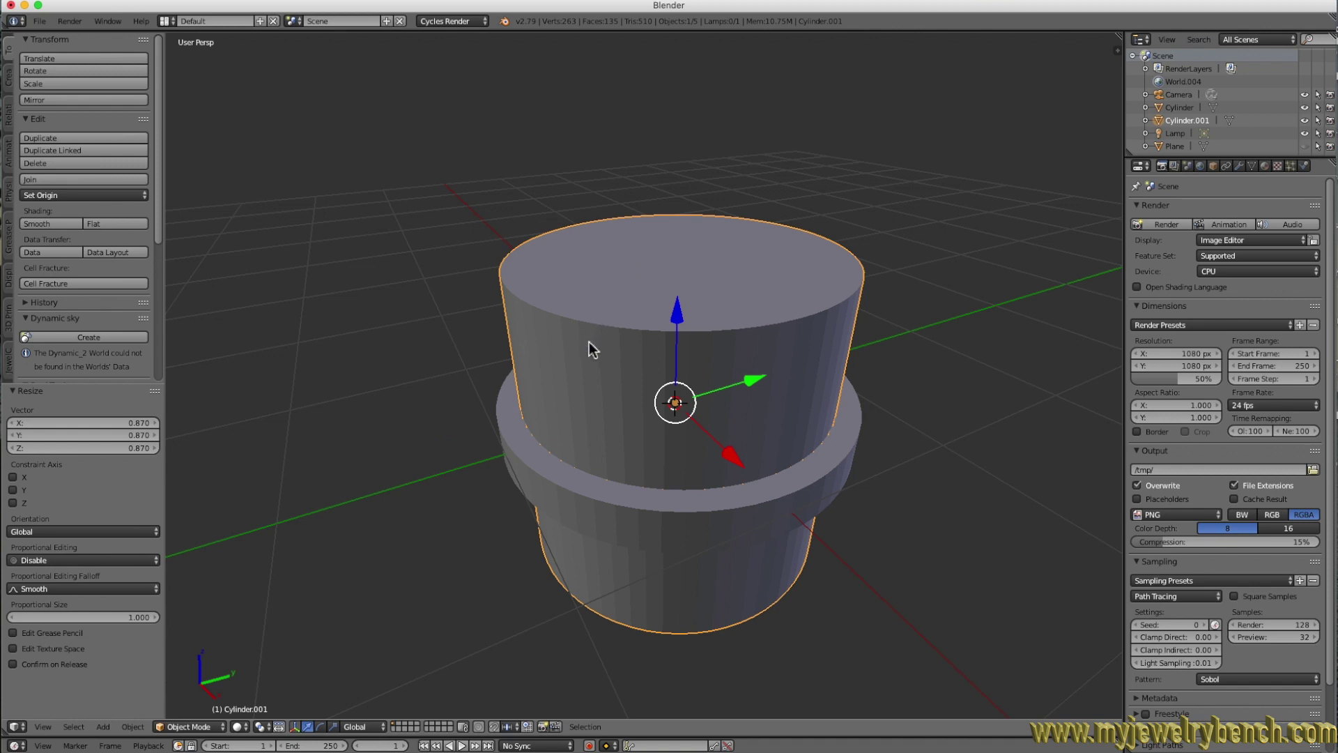
pyautogui.keyDown('shift'); pyautogui.rightClick(504, 408); pyautogui.keyUp('shift')
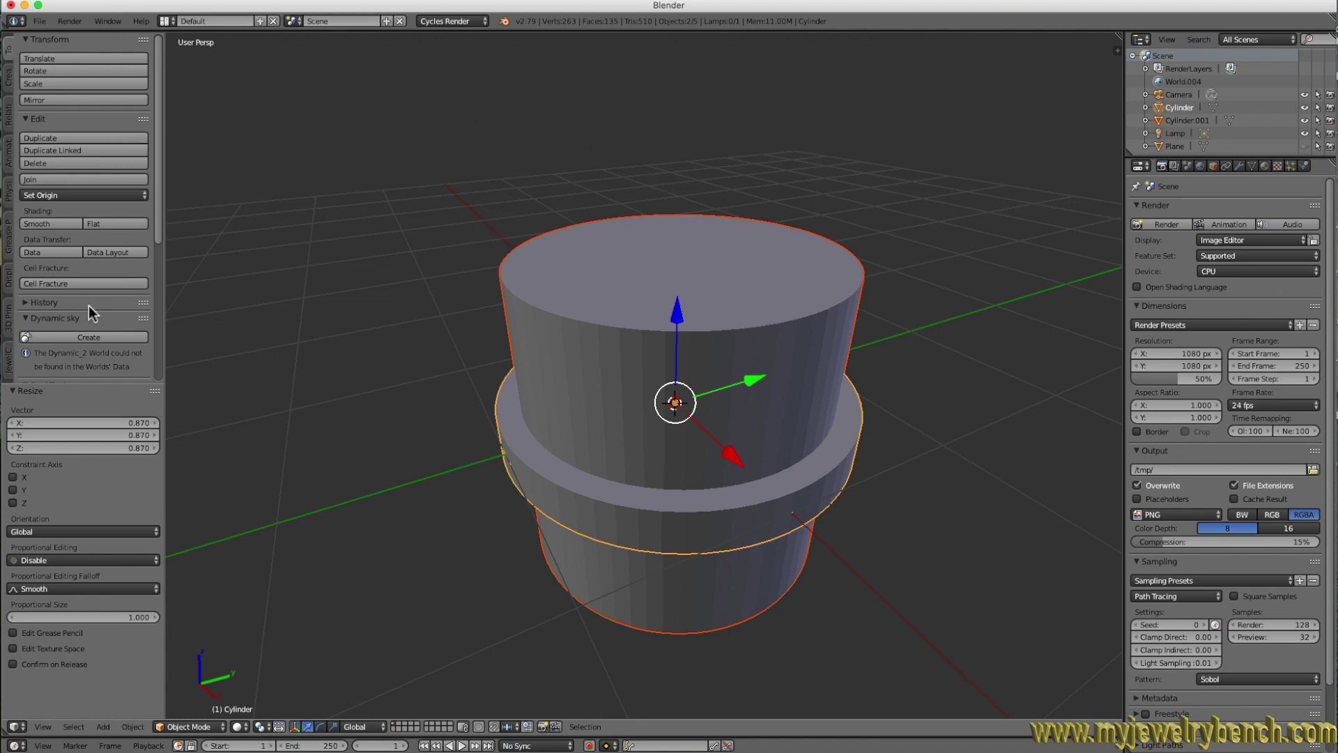
pyautogui.scroll(-6, 89, 306)
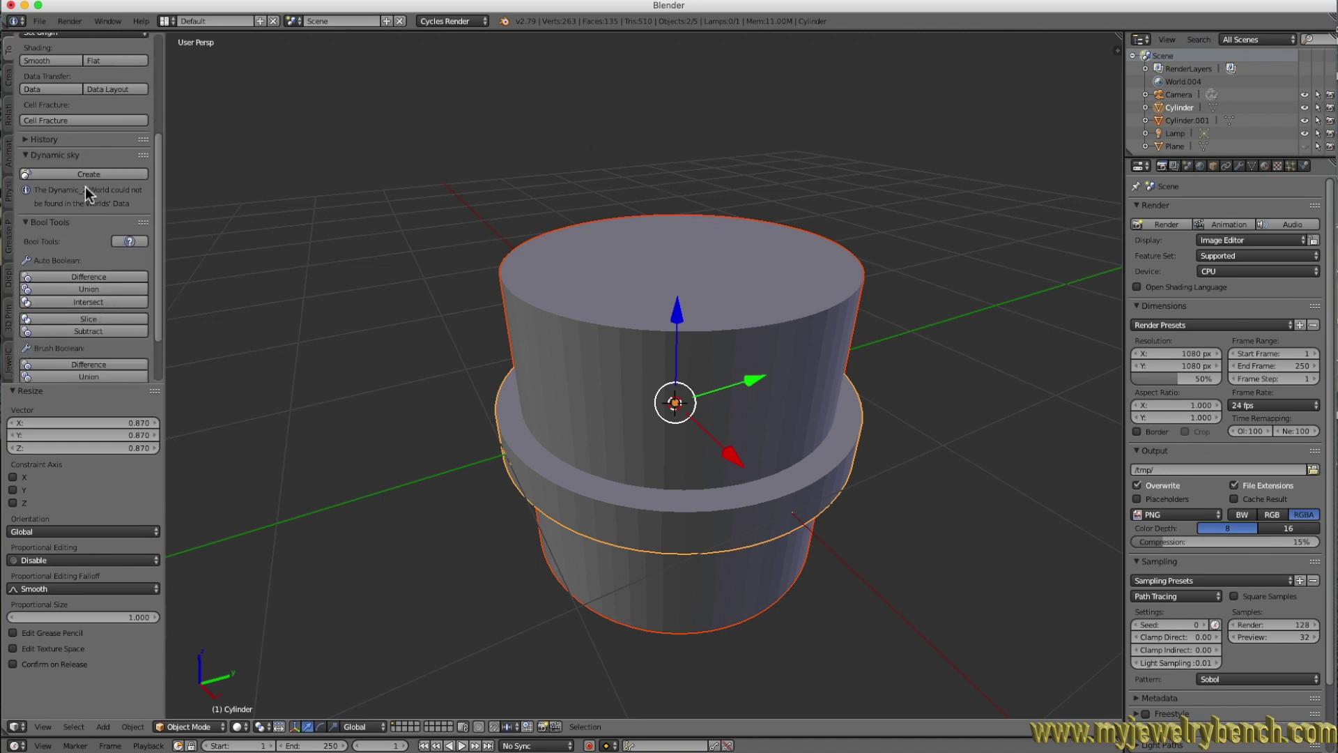
pyautogui.click(89, 278)
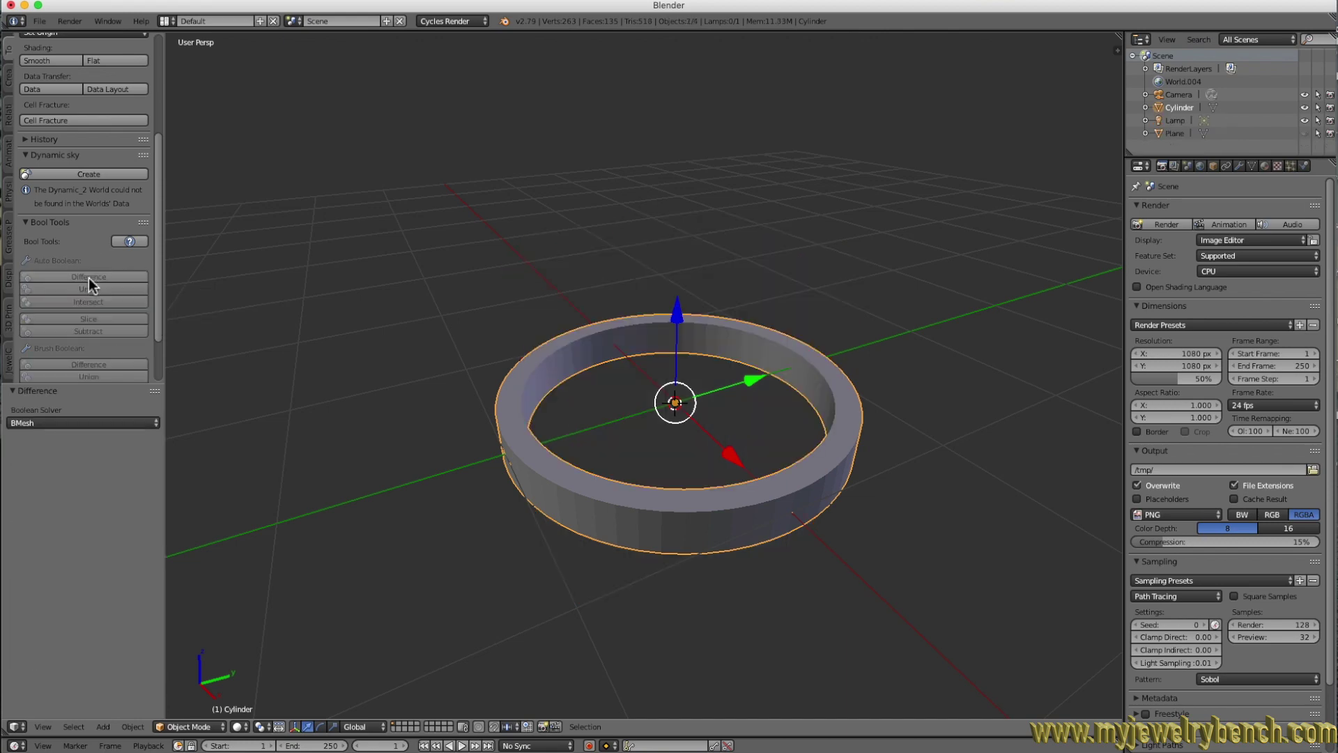
pyautogui.moveTo(691, 319); pyautogui.dragTo(596, 312, button='middle')
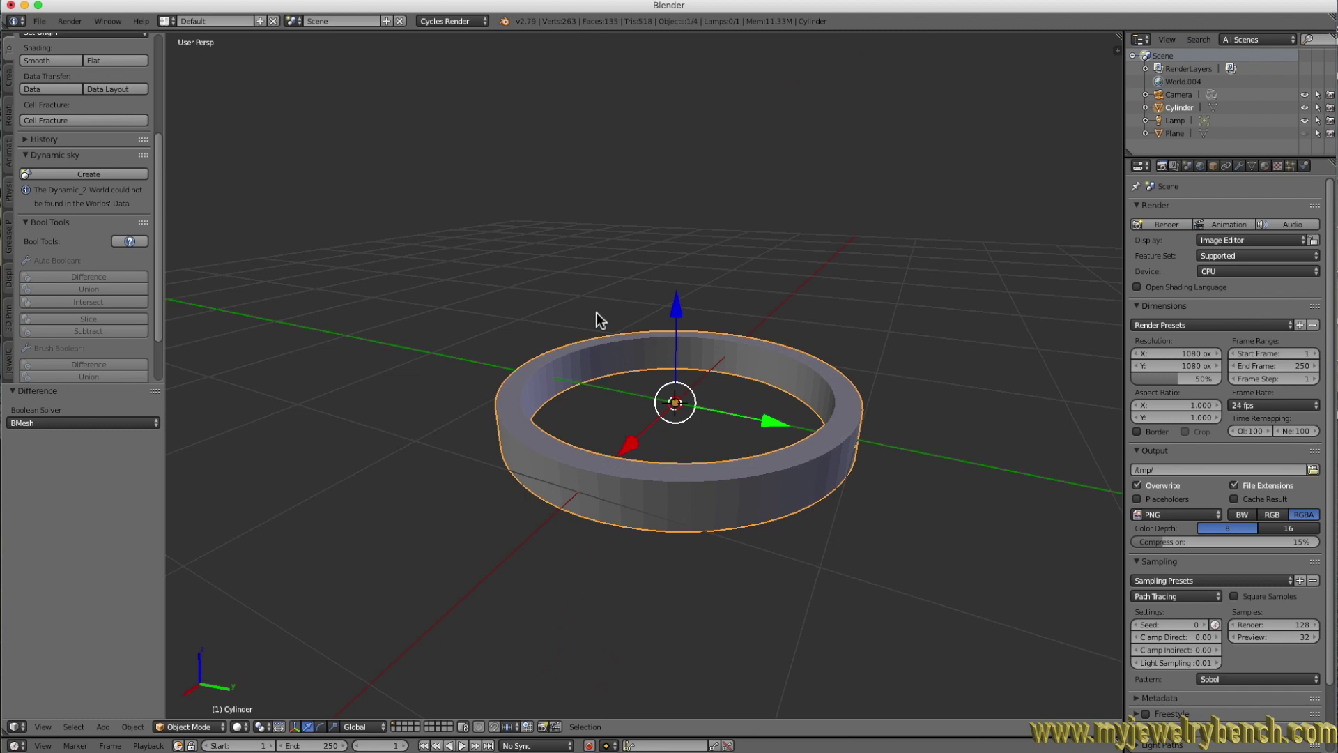
pyautogui.scroll(3, 631, 405)
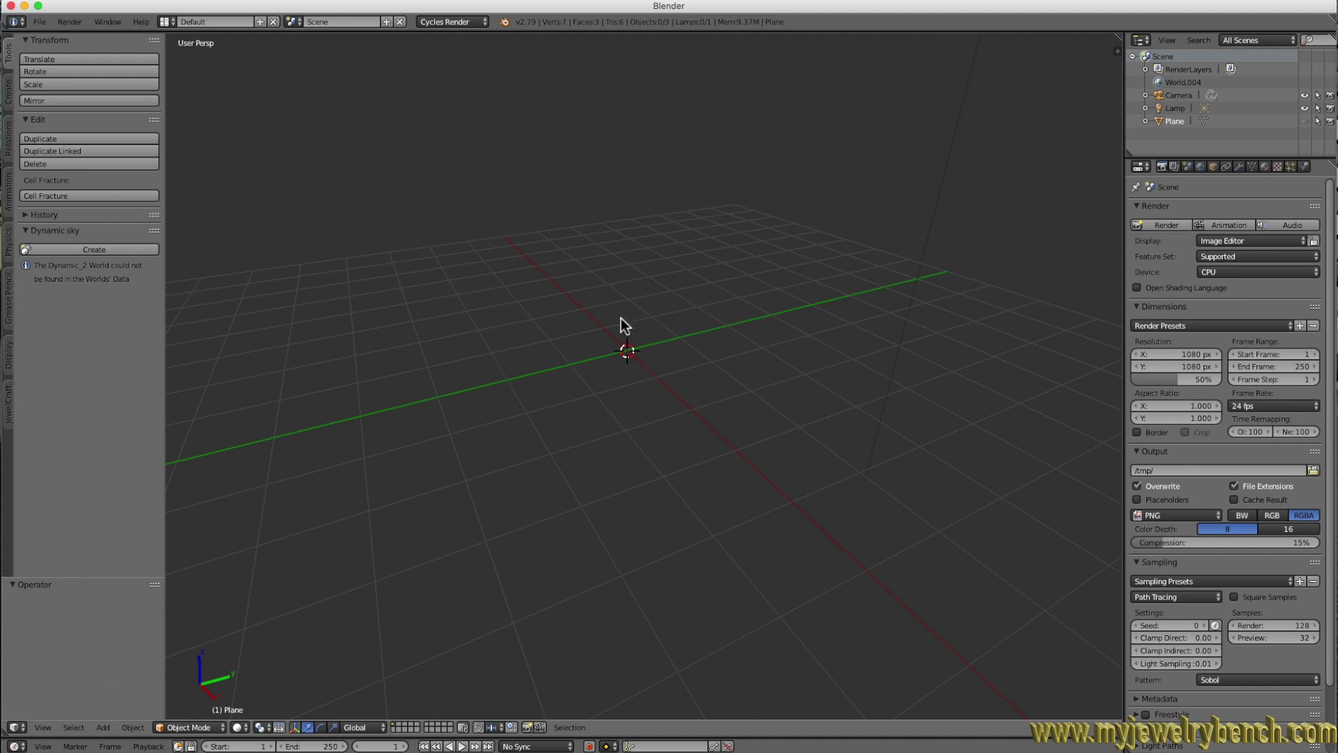
# Add a Bezier circle curve with radius 1 at the centre of the empty scene.
pyautogui.hotkey('shift', 'a')
pyautogui.moveTo(621, 318)
pyautogui.moveTo(566, 331)
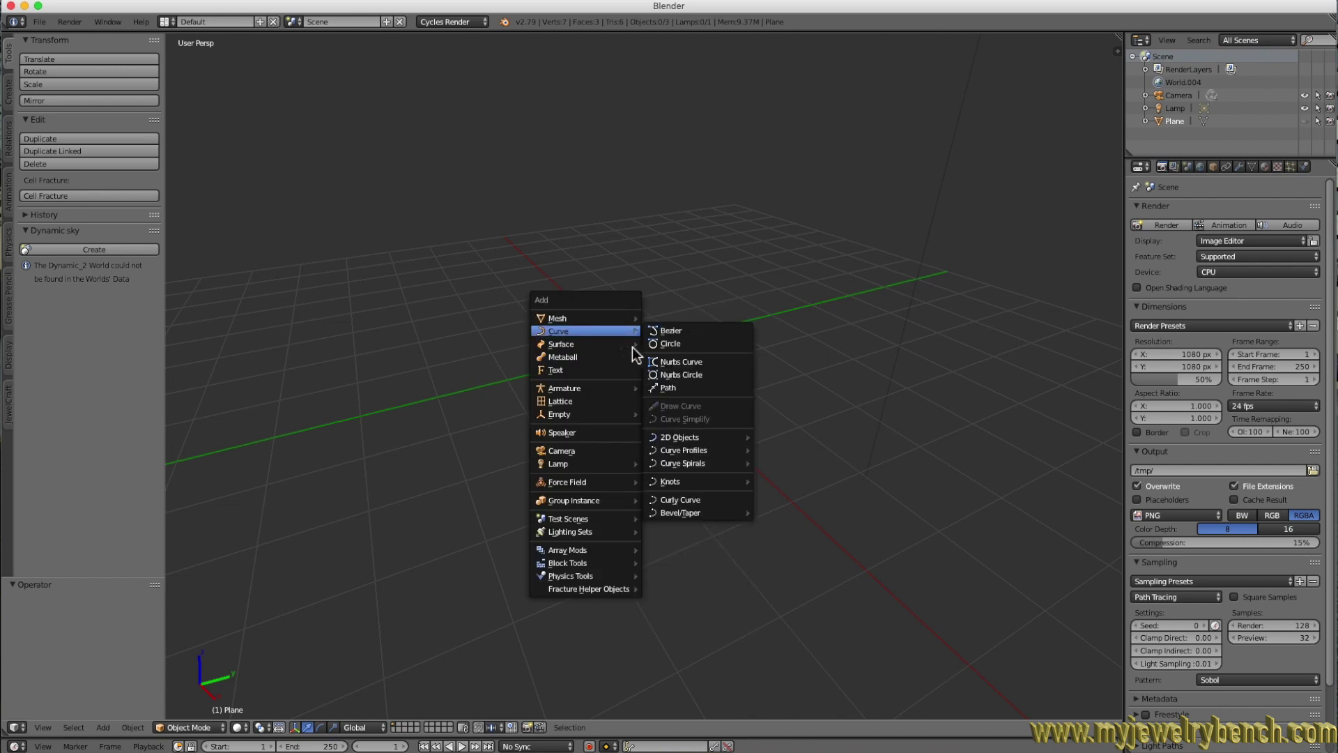
pyautogui.click(671, 343)
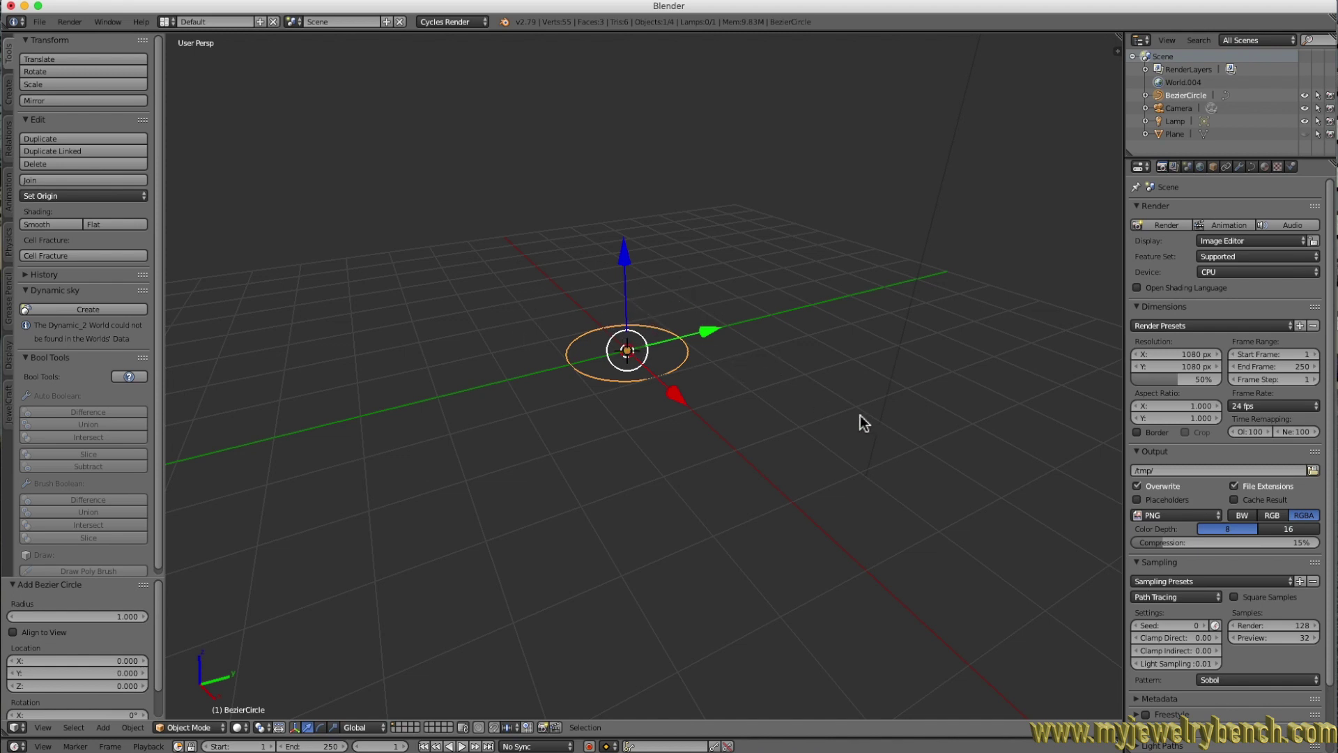
# Scale the Bezier circle by a factor of about 0.24 and move it about 0.522 along the Y axis.
pyautogui.press('s')
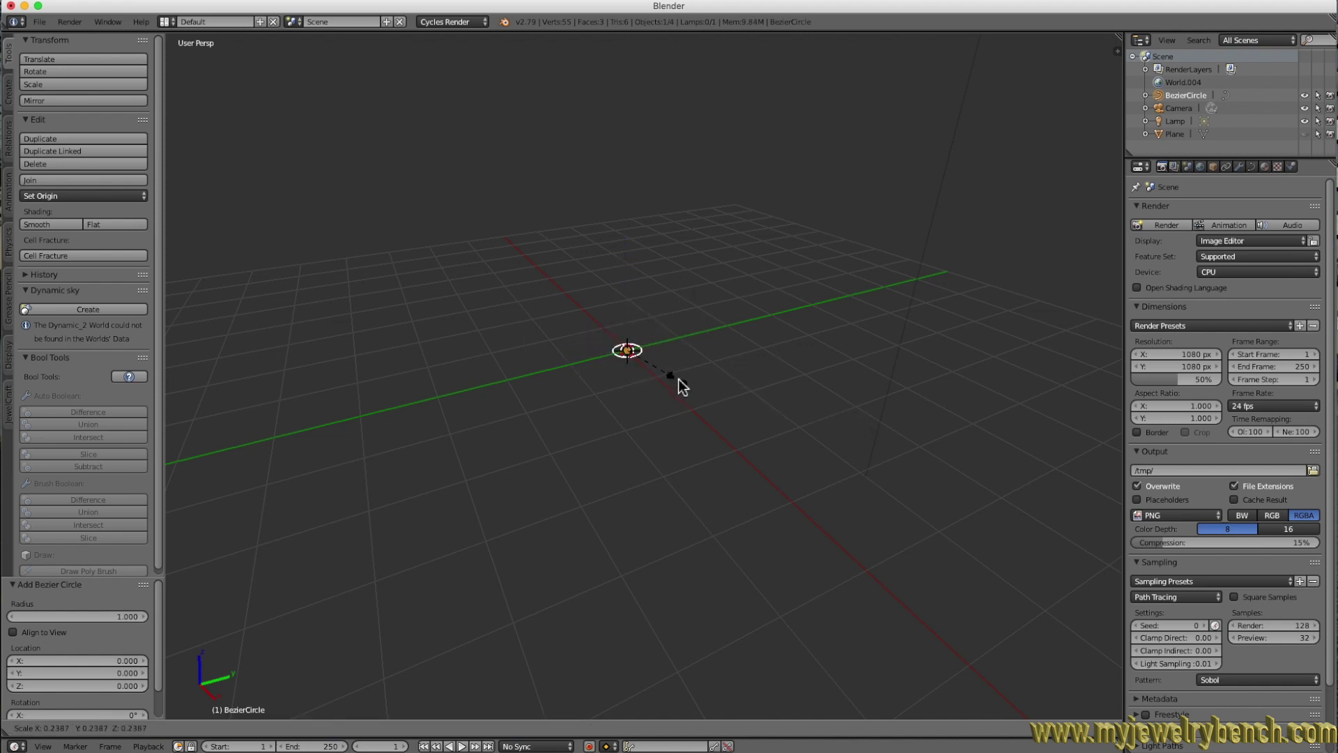
pyautogui.click(679, 380)
pyautogui.moveTo(707, 332); pyautogui.dragTo(728, 321)
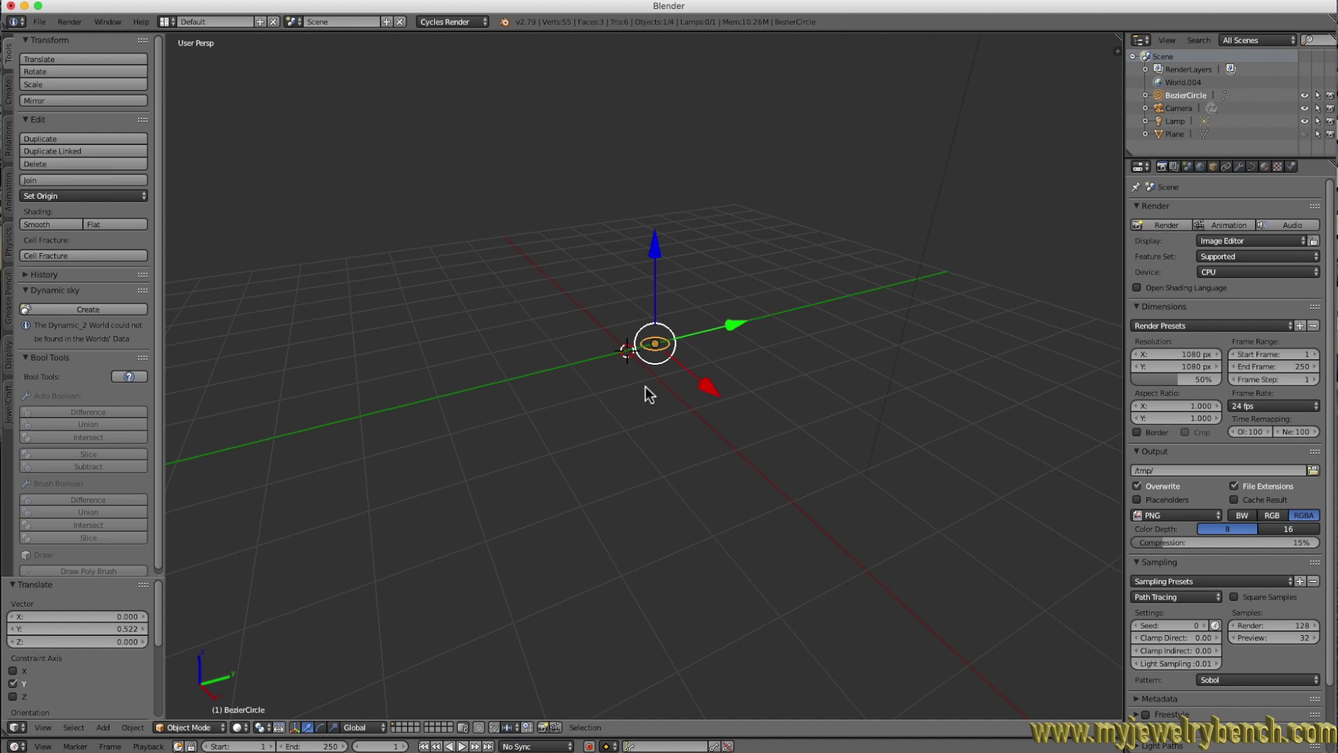
# Add a second Bezier circle with radius 1 at the scene centre, around the small one.
pyautogui.hotkey('shift', 'a')
pyautogui.moveTo(645, 388)
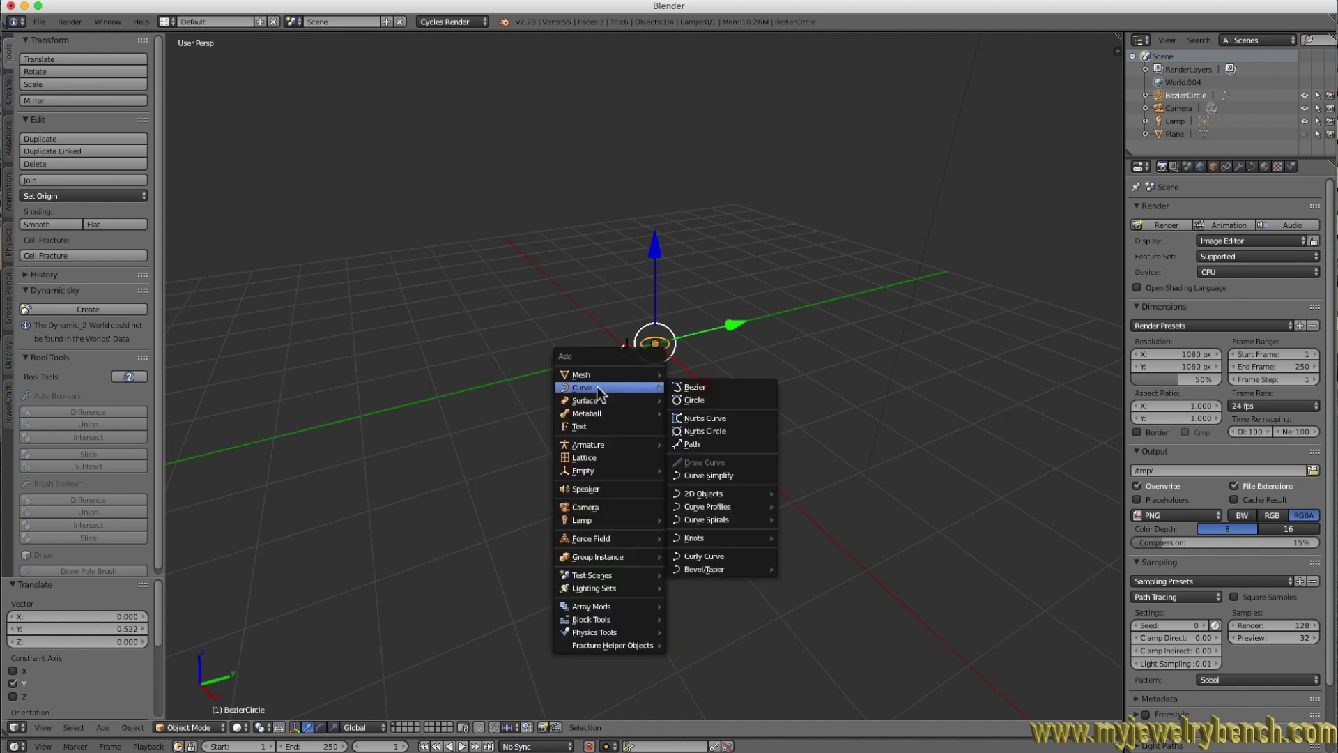
pyautogui.click(692, 402)
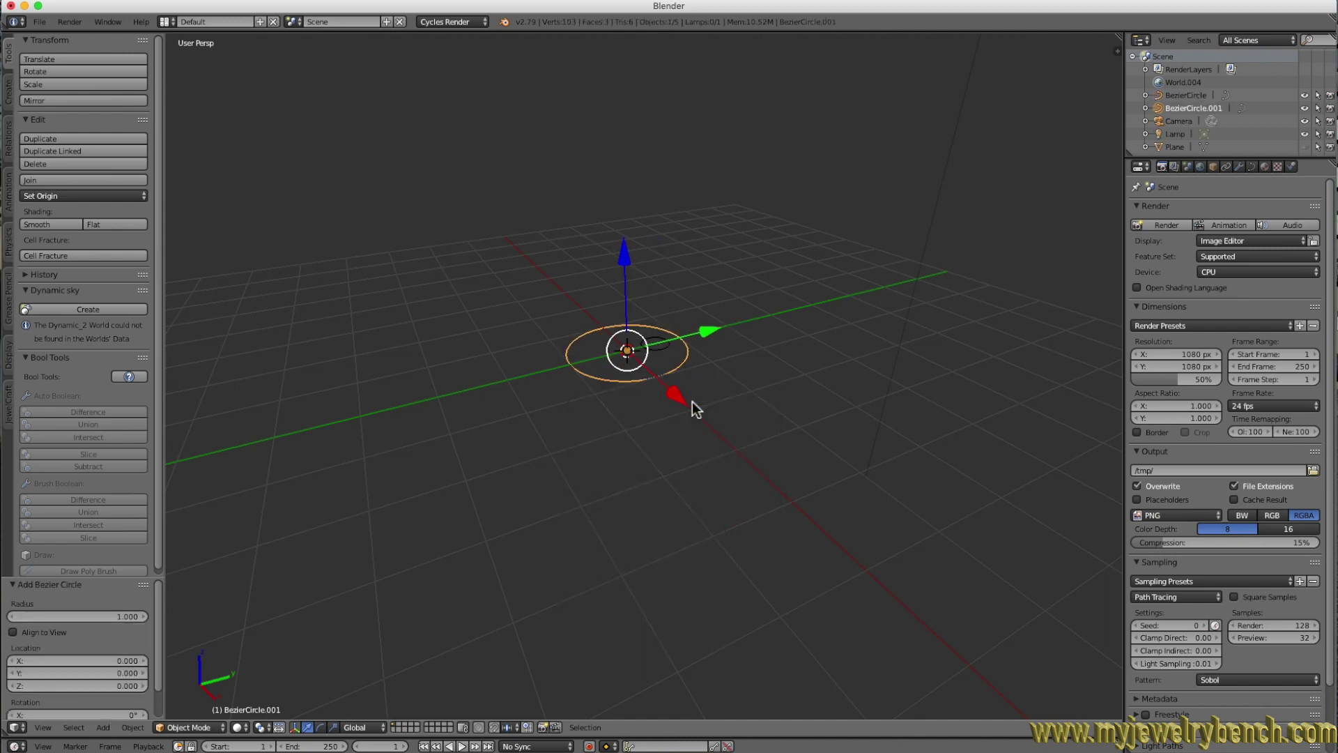
# Set the small circle, BezierCircle, as the bevel object of the large Bezier circle.
pyautogui.rightClick(666, 354)
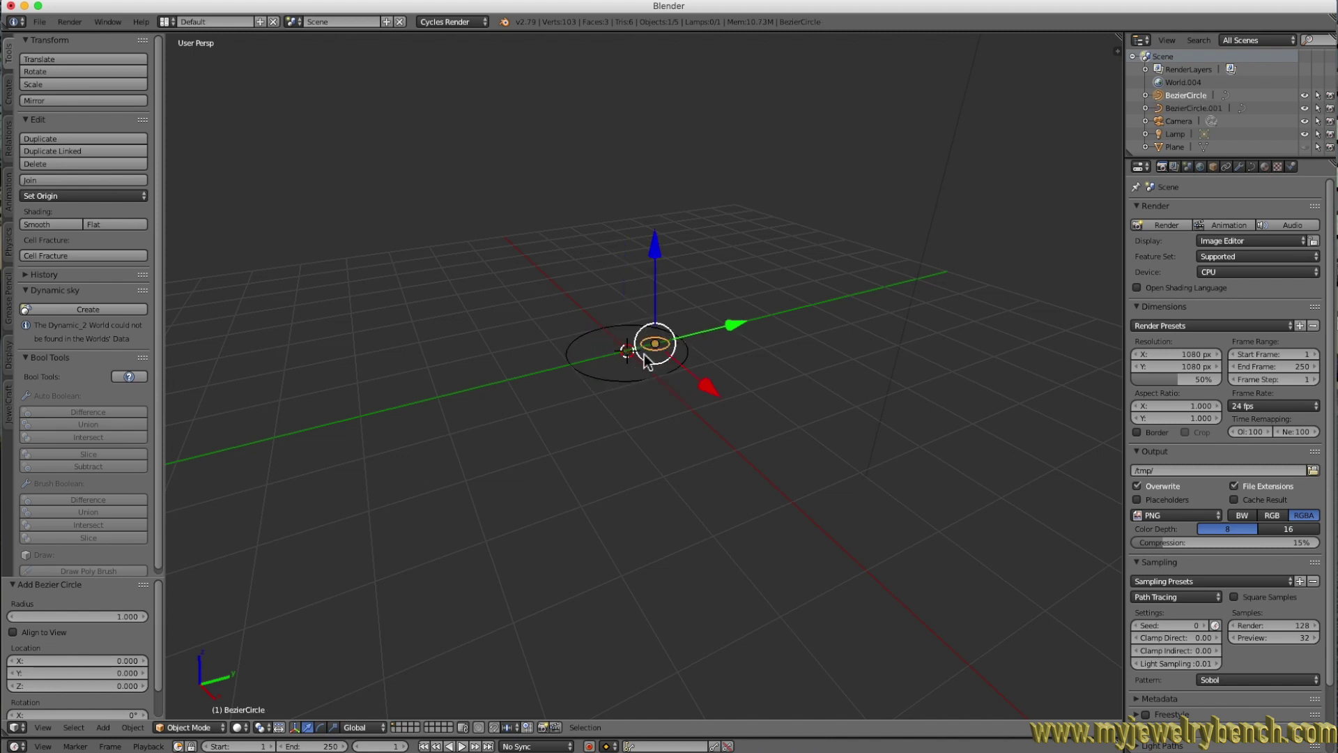
pyautogui.rightClick(614, 382)
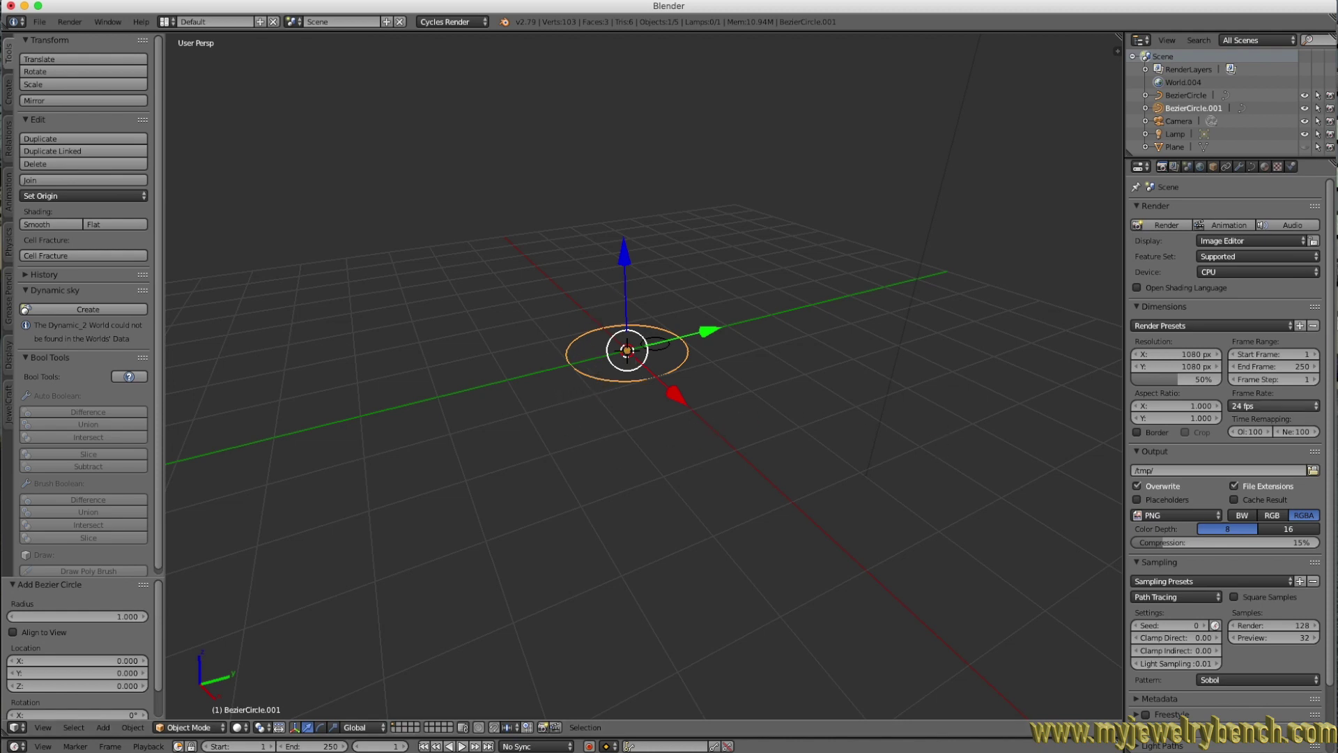
pyautogui.click(1253, 167)
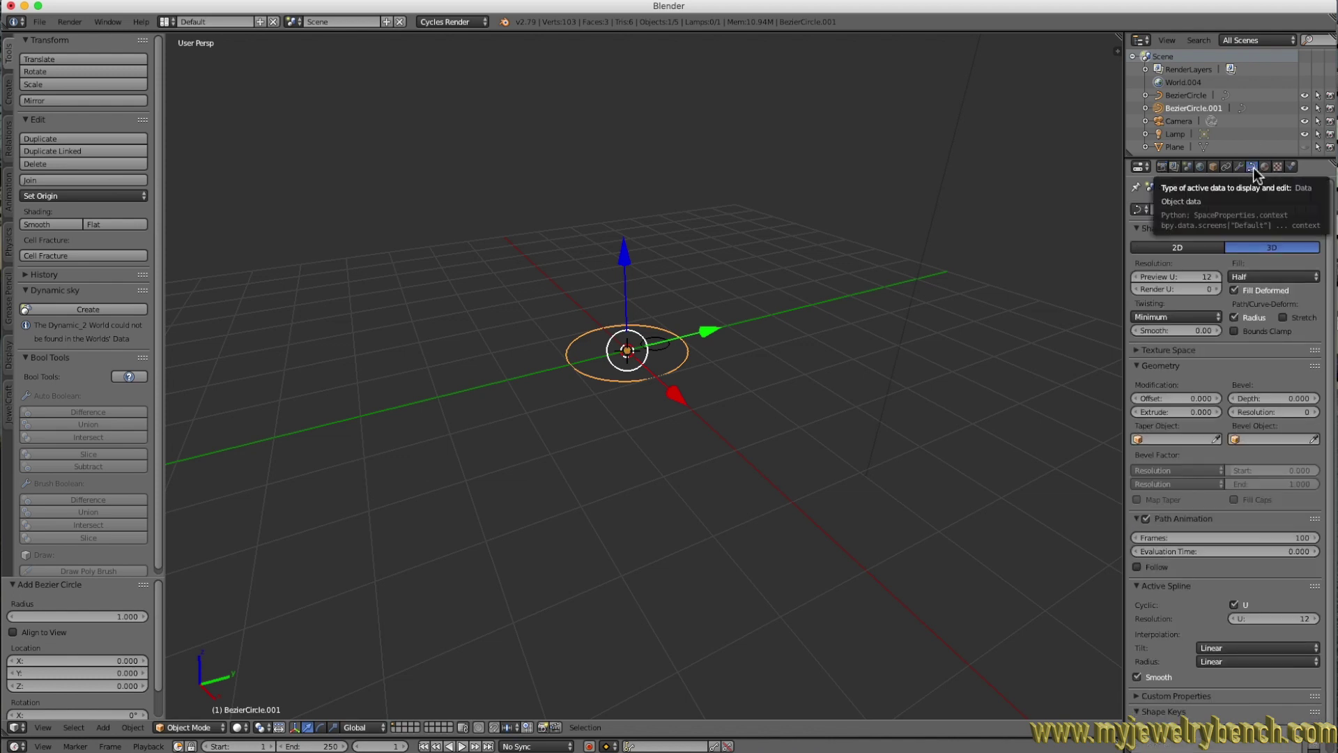
pyautogui.click(1273, 437)
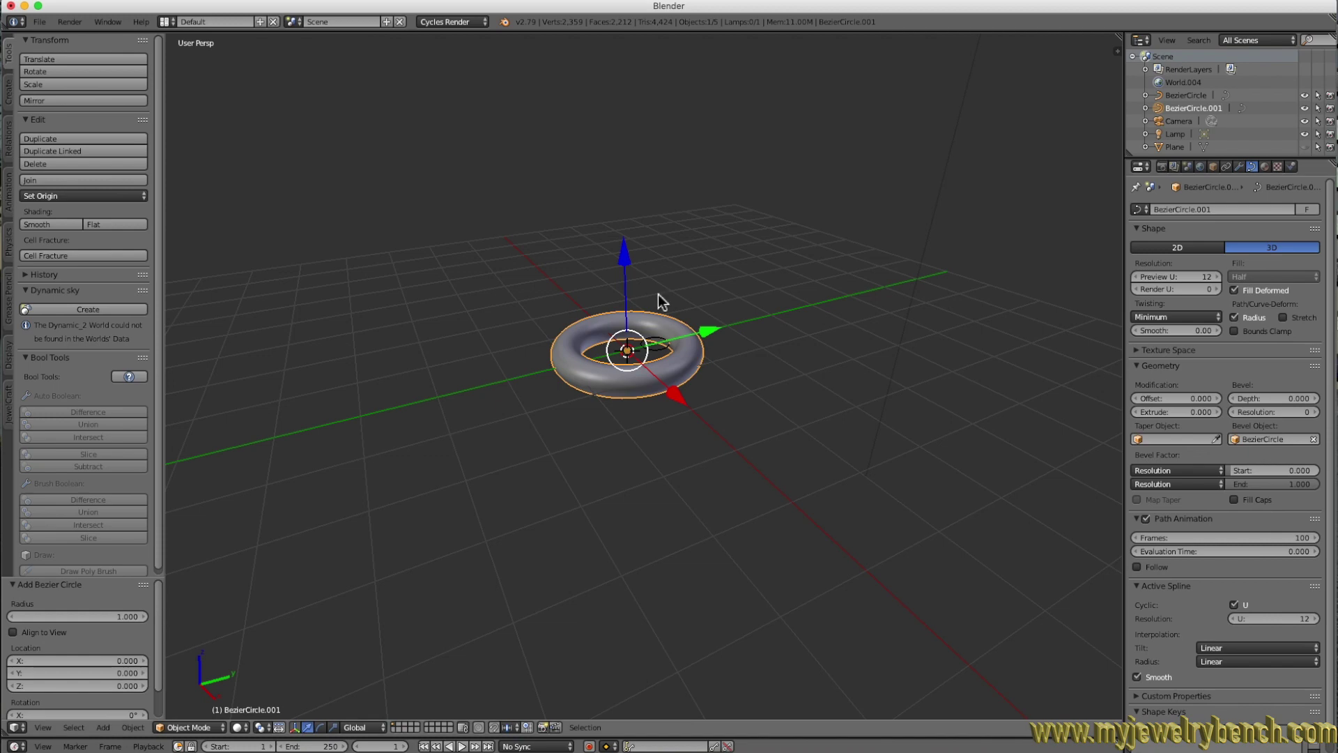
pyautogui.scroll(6, 631, 359)
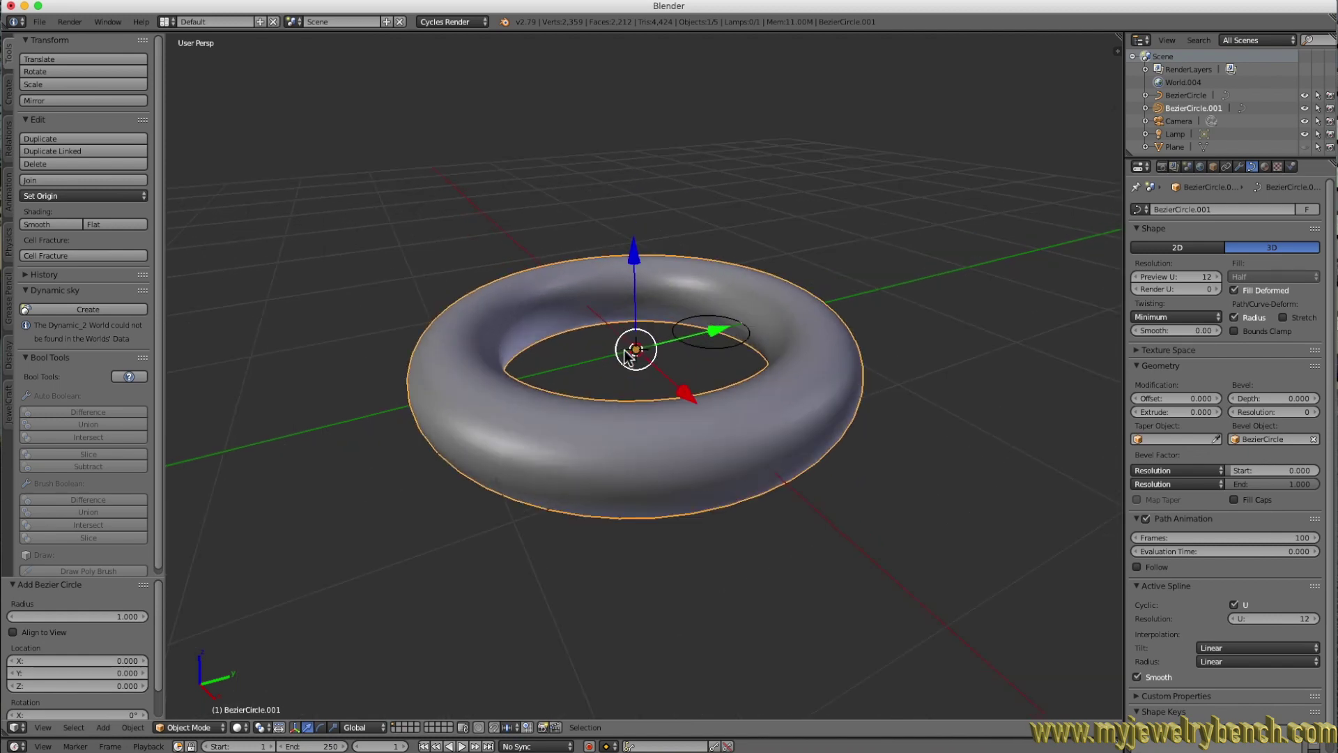
pyautogui.moveTo(628, 356); pyautogui.dragTo(622, 379, button='middle')
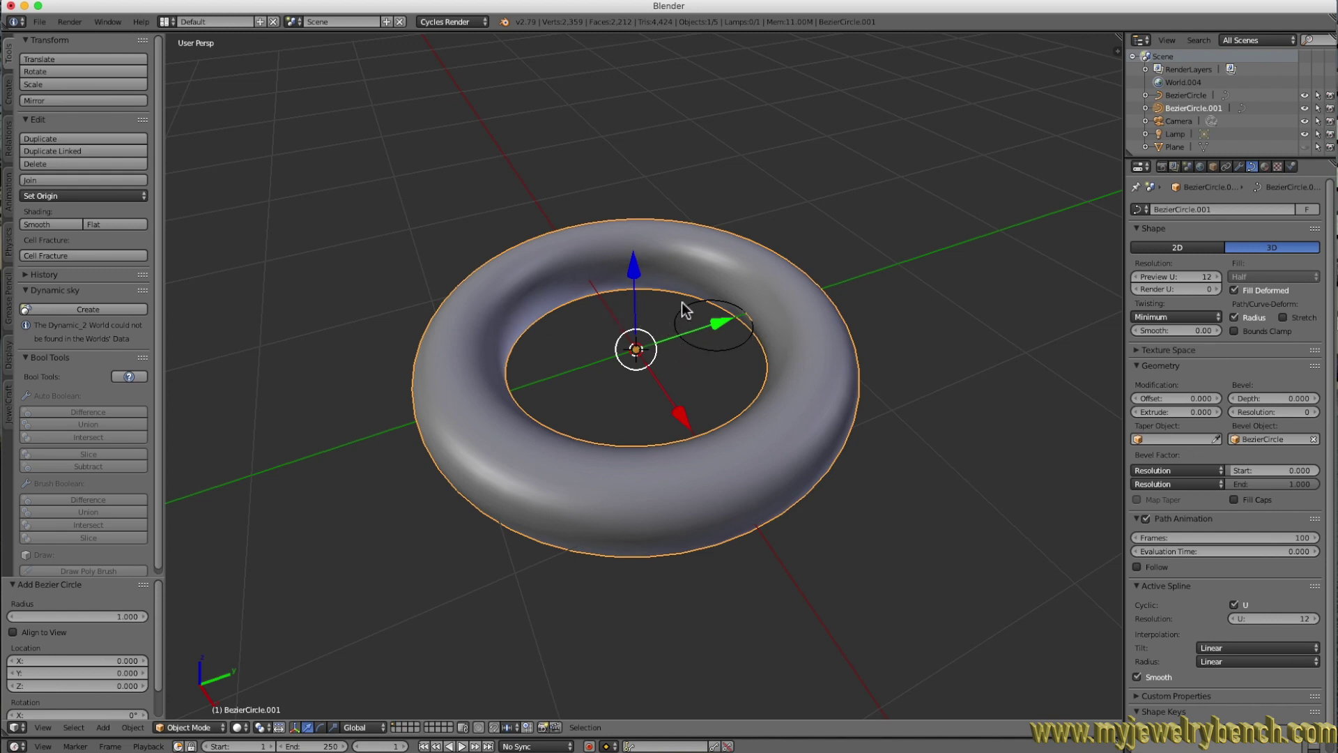
# Scale the small profile circle along the global X axis by a factor of about 0.674.
pyautogui.rightClick(704, 343)
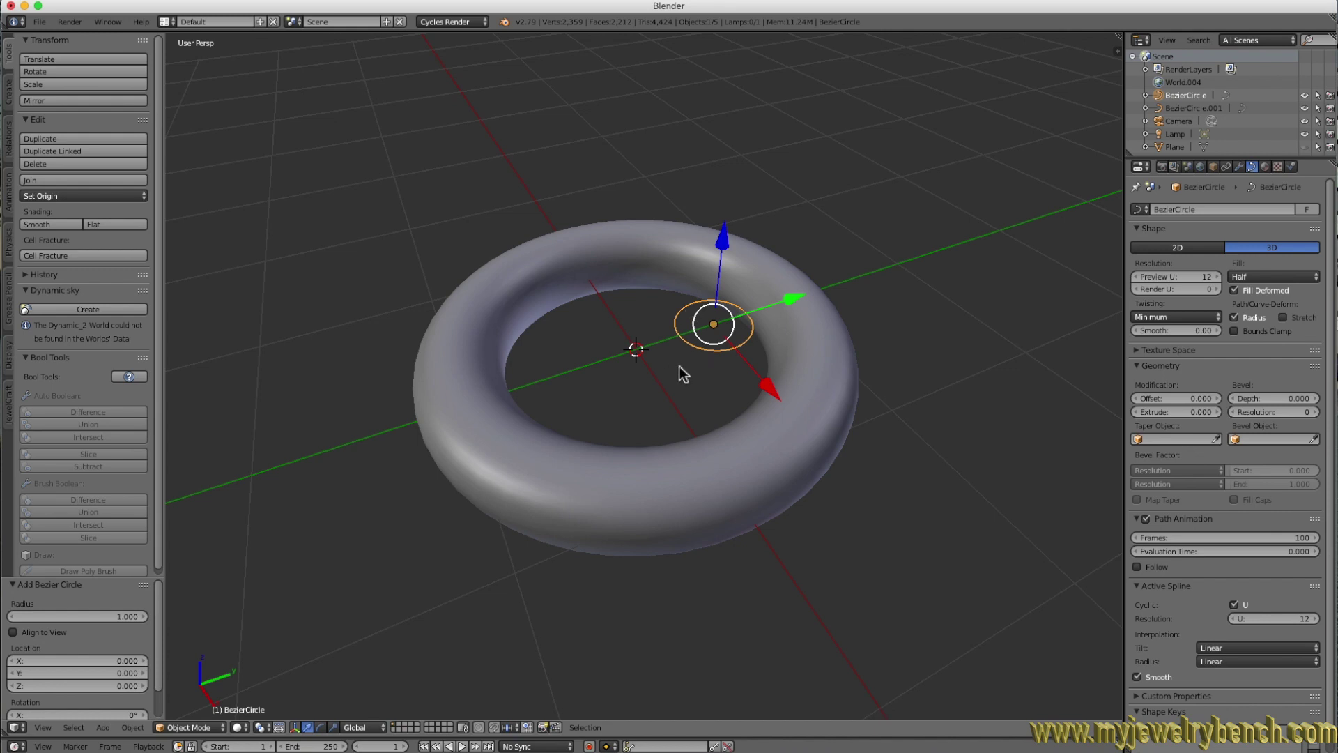
pyautogui.press('s')
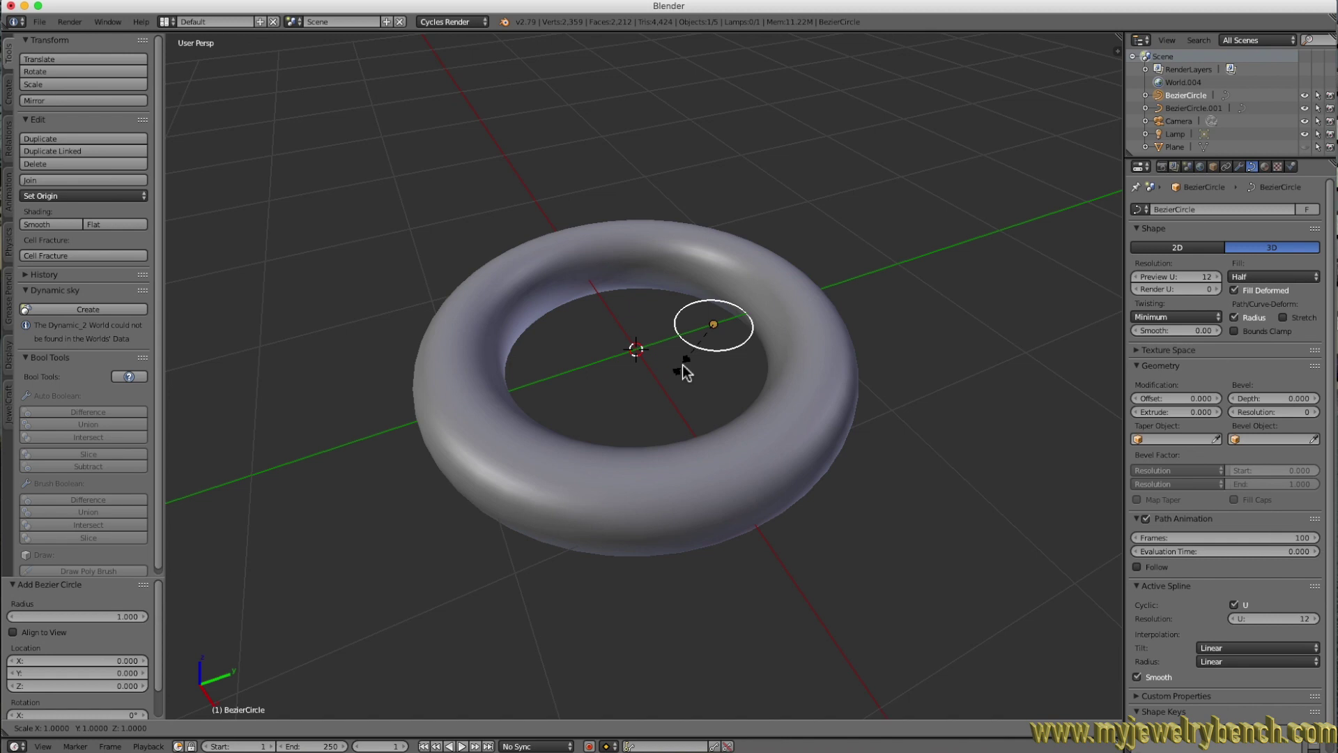
pyautogui.press('x')
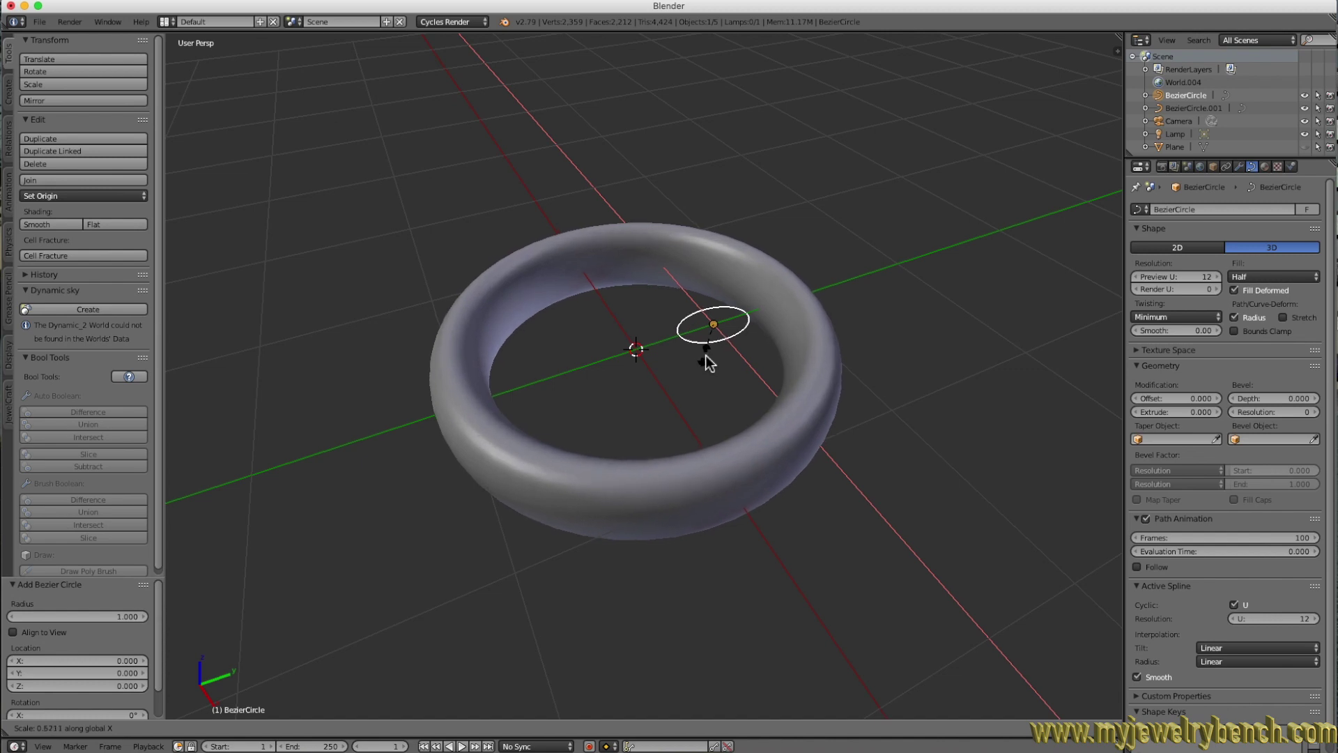
pyautogui.click(708, 359)
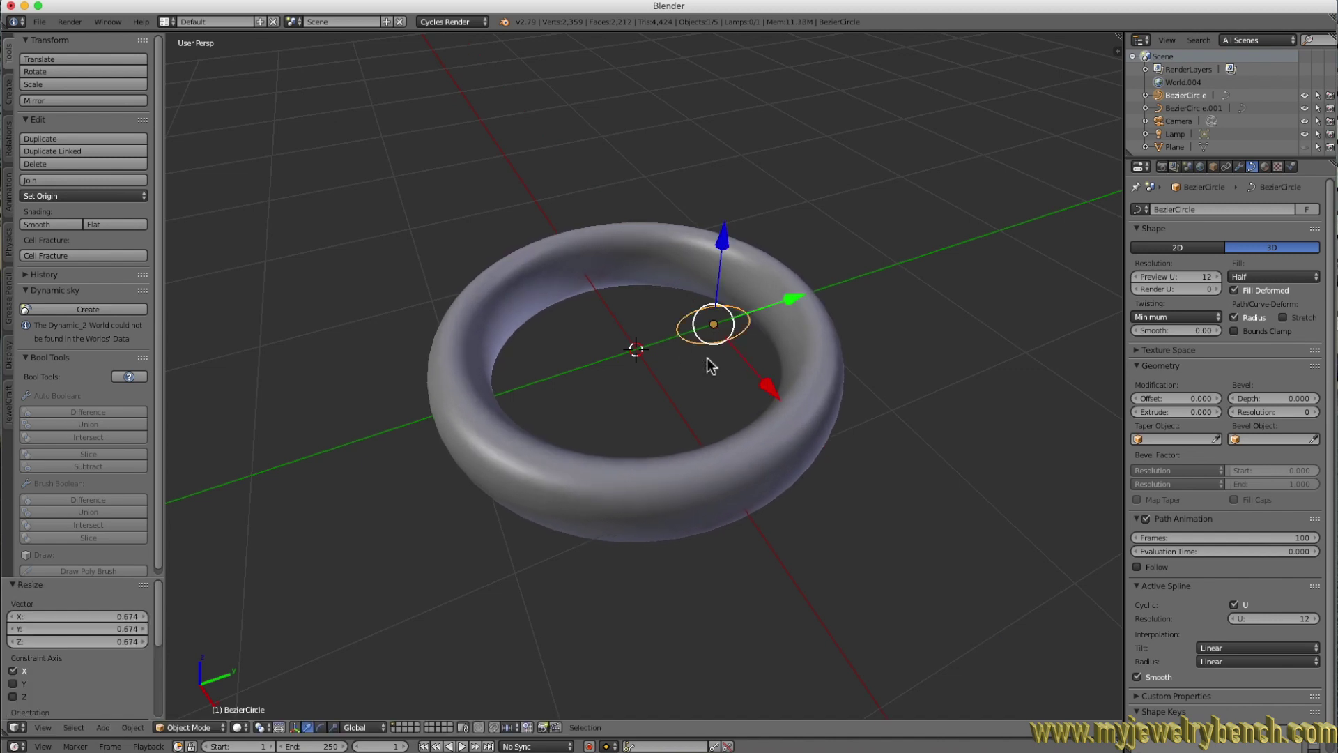
# Convert the large beveled ring curve to a mesh with Mesh from Curve/Meta/Surf/Text.
pyautogui.moveTo(706, 387); pyautogui.dragTo(637, 301, button='middle')
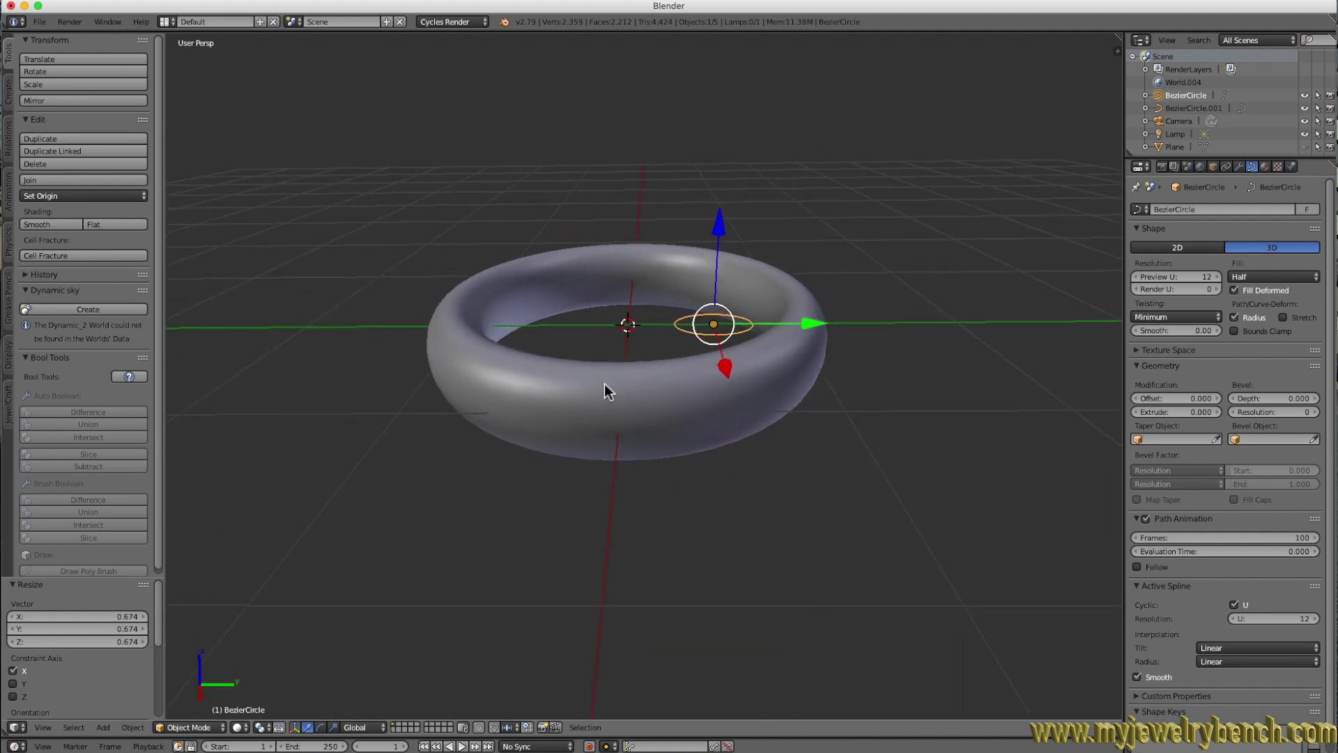
pyautogui.moveTo(718, 223); pyautogui.dragTo(782, 255, button='middle')
pyautogui.moveTo(702, 280); pyautogui.dragTo(747, 269, button='middle')
pyautogui.scroll(-2, 708, 272)
pyautogui.moveTo(594, 279); pyautogui.dragTo(553, 287, button='middle')
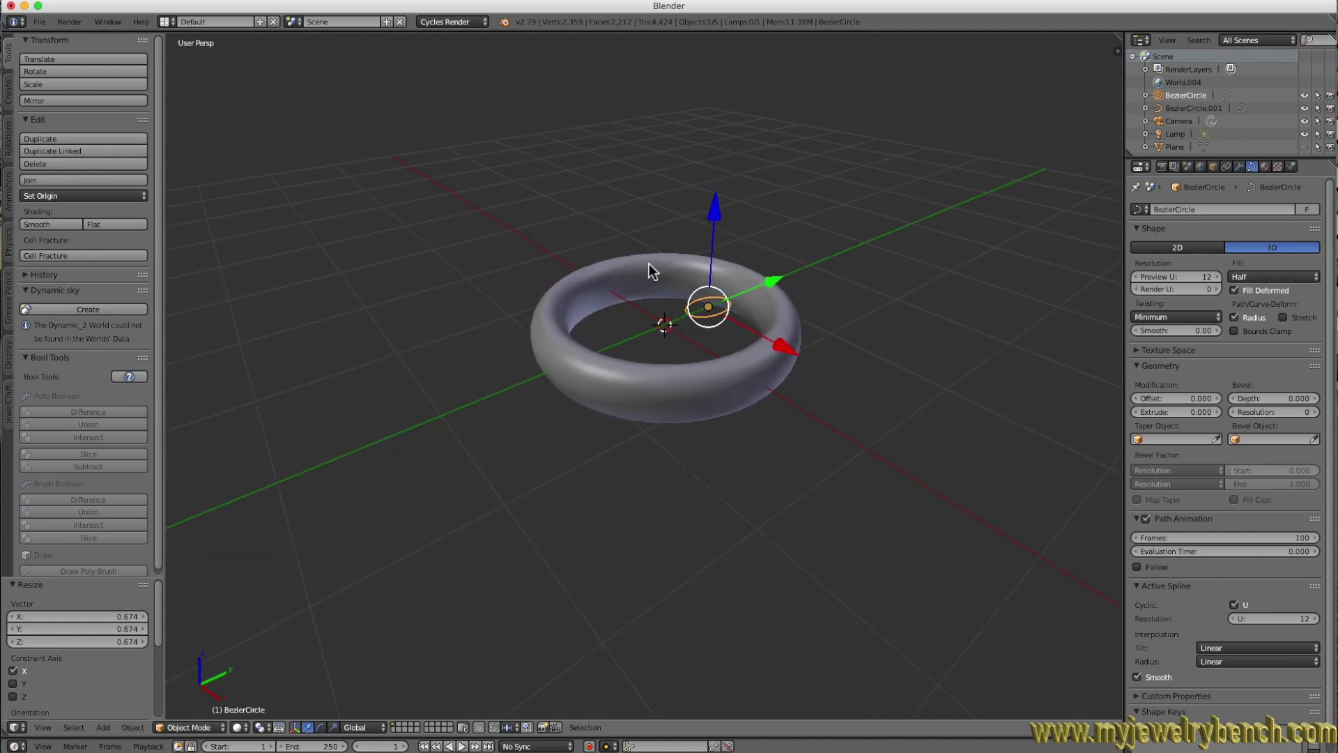
pyautogui.scroll(2, 649, 264)
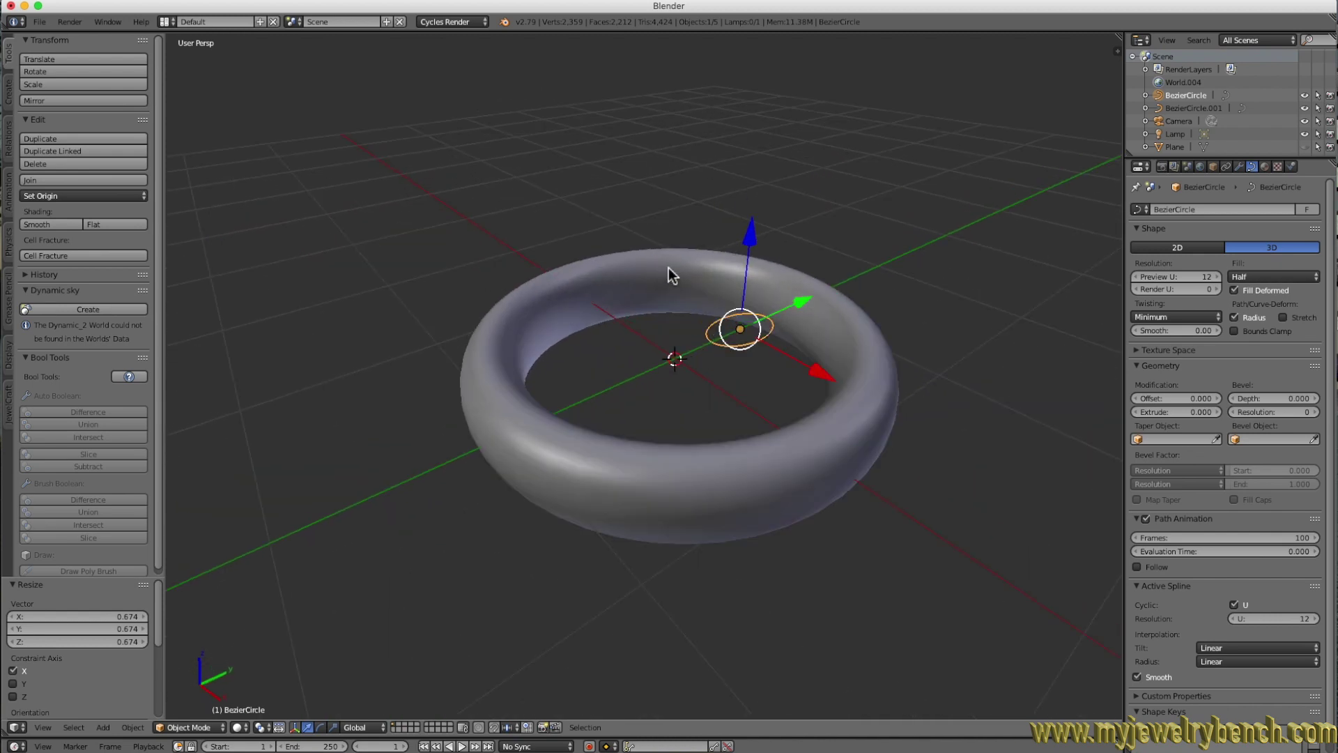
pyautogui.rightClick(668, 268)
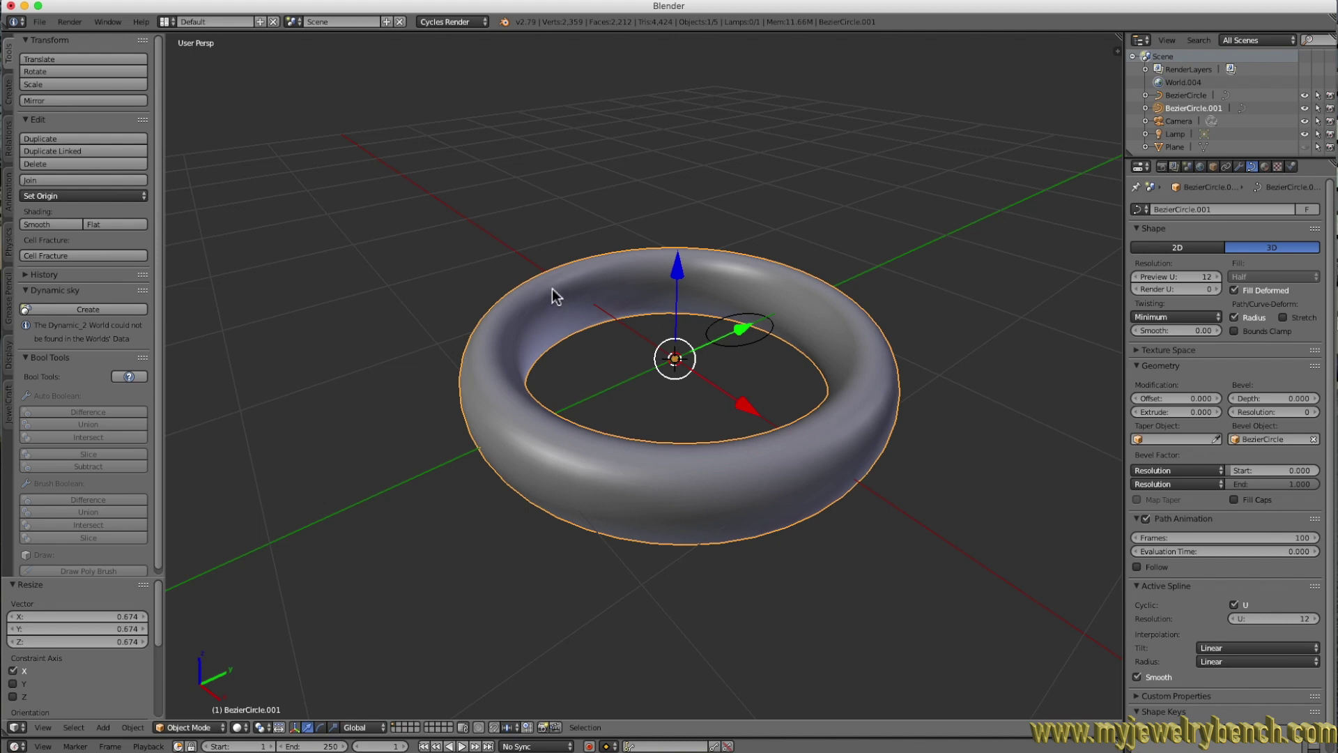
pyautogui.rightClick(597, 287)
pyautogui.hotkey('alt', 'c')
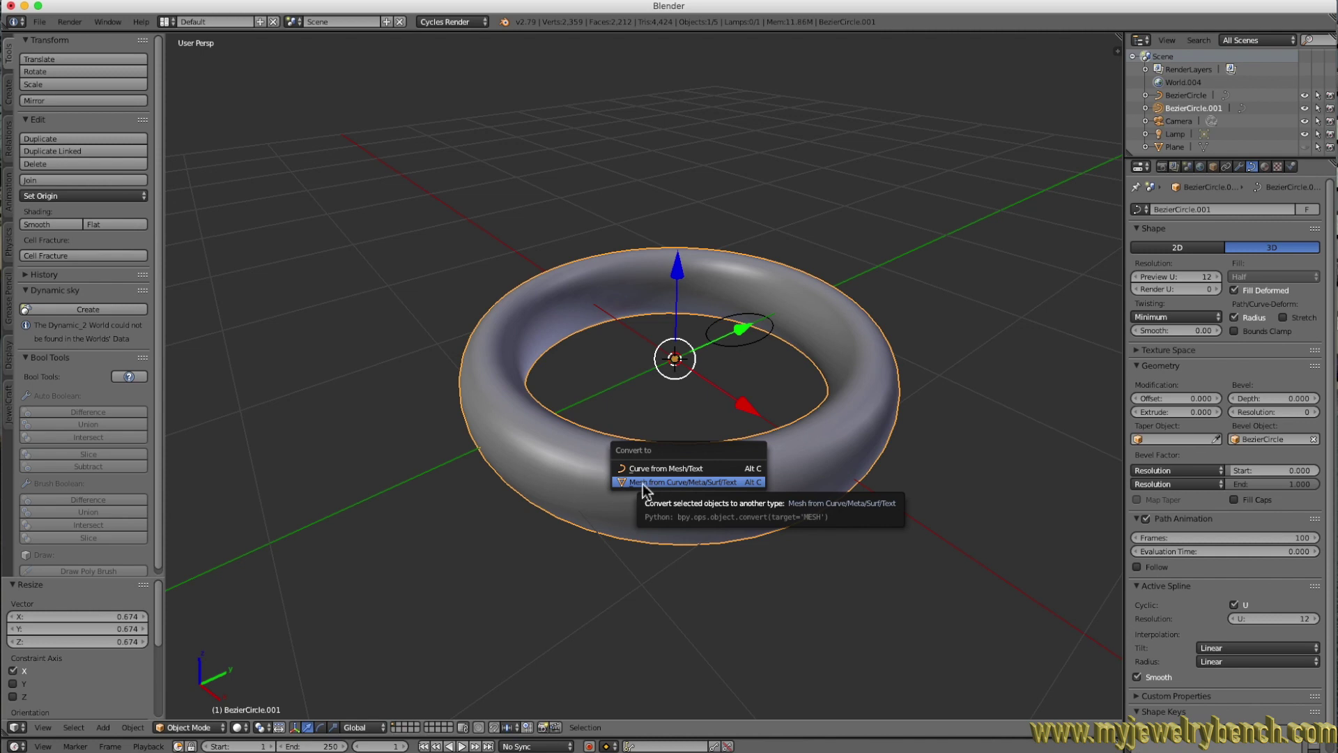
pyautogui.click(682, 484)
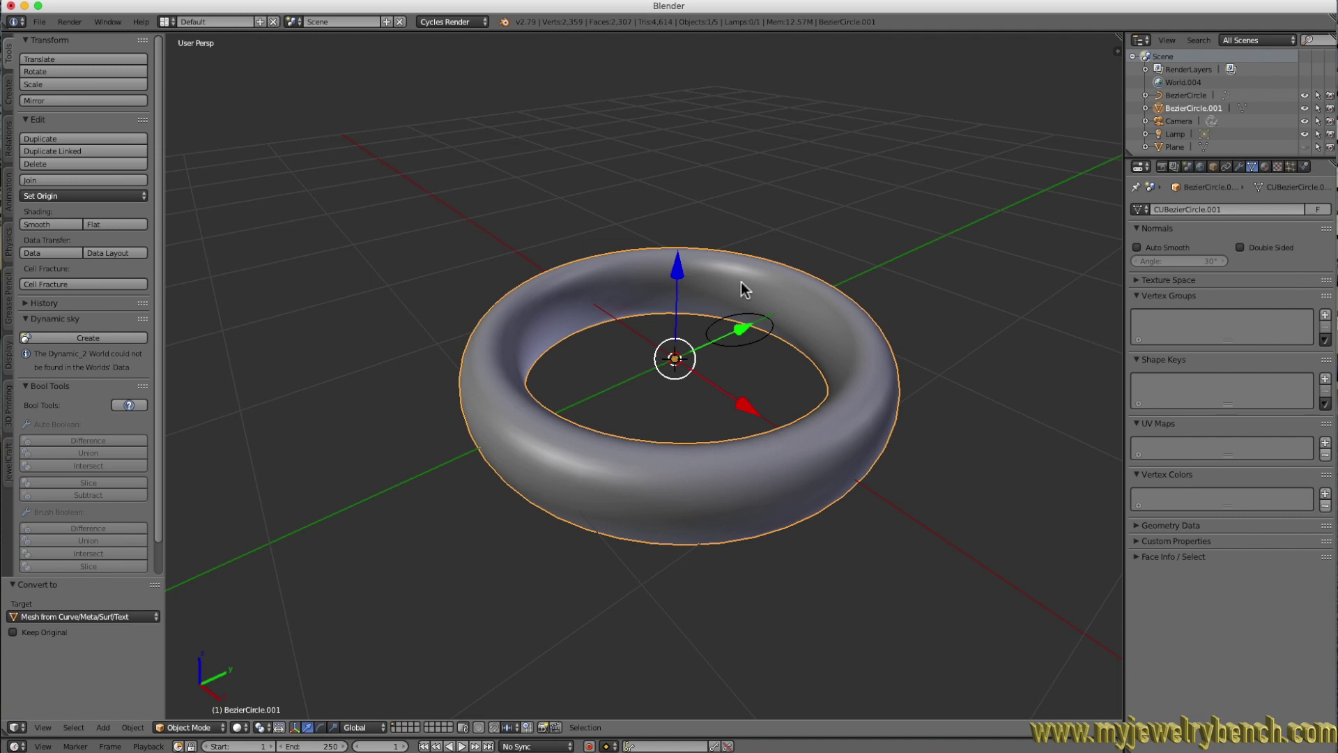
# Try to reshape the converted ring by scaling the small profile circle along the global X axis.
pyautogui.rightClick(763, 341)
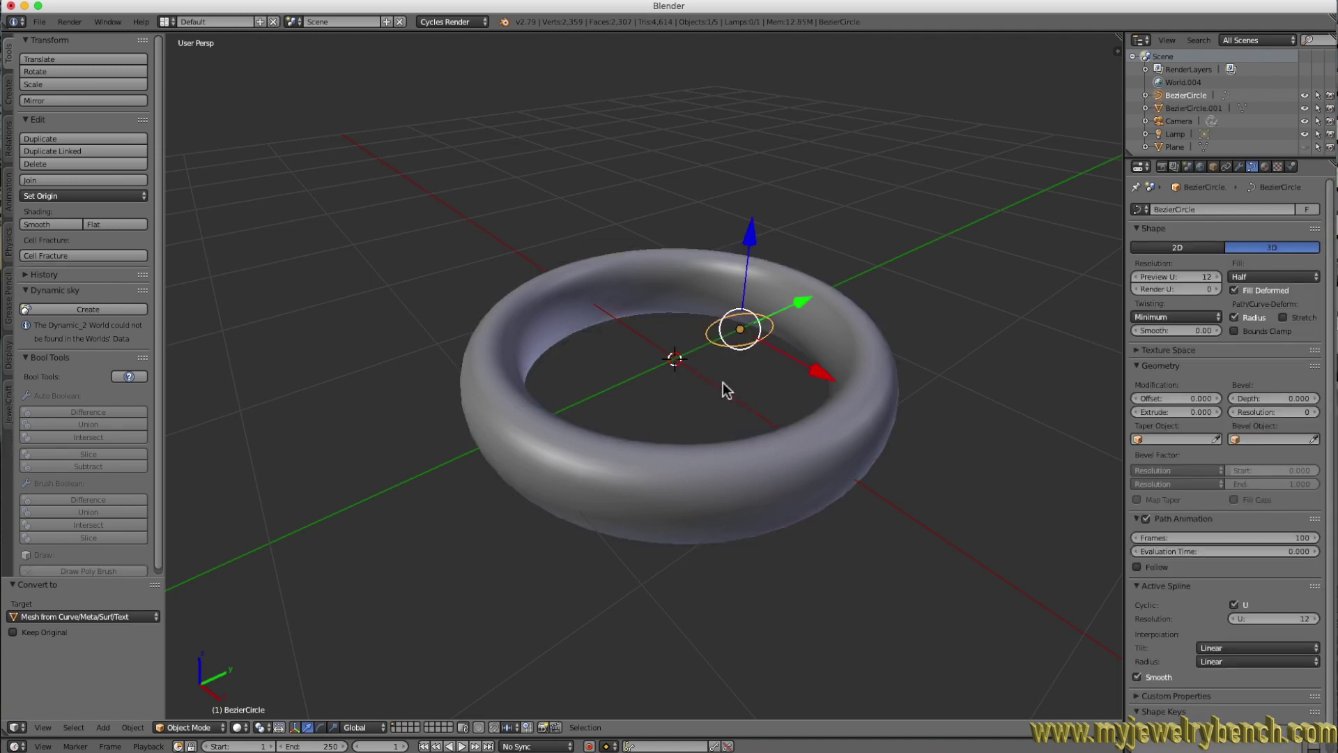
pyautogui.press('s')
pyautogui.press('x')
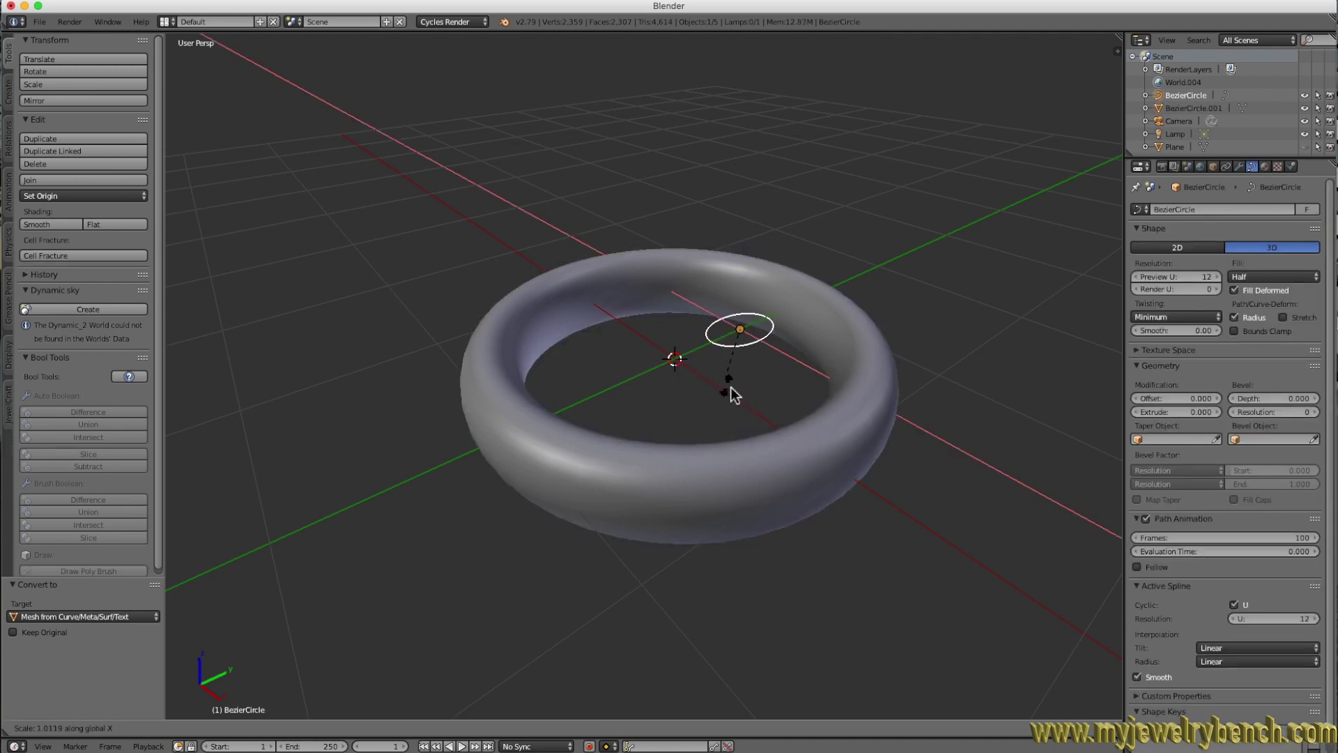
pyautogui.rightClick(794, 408)
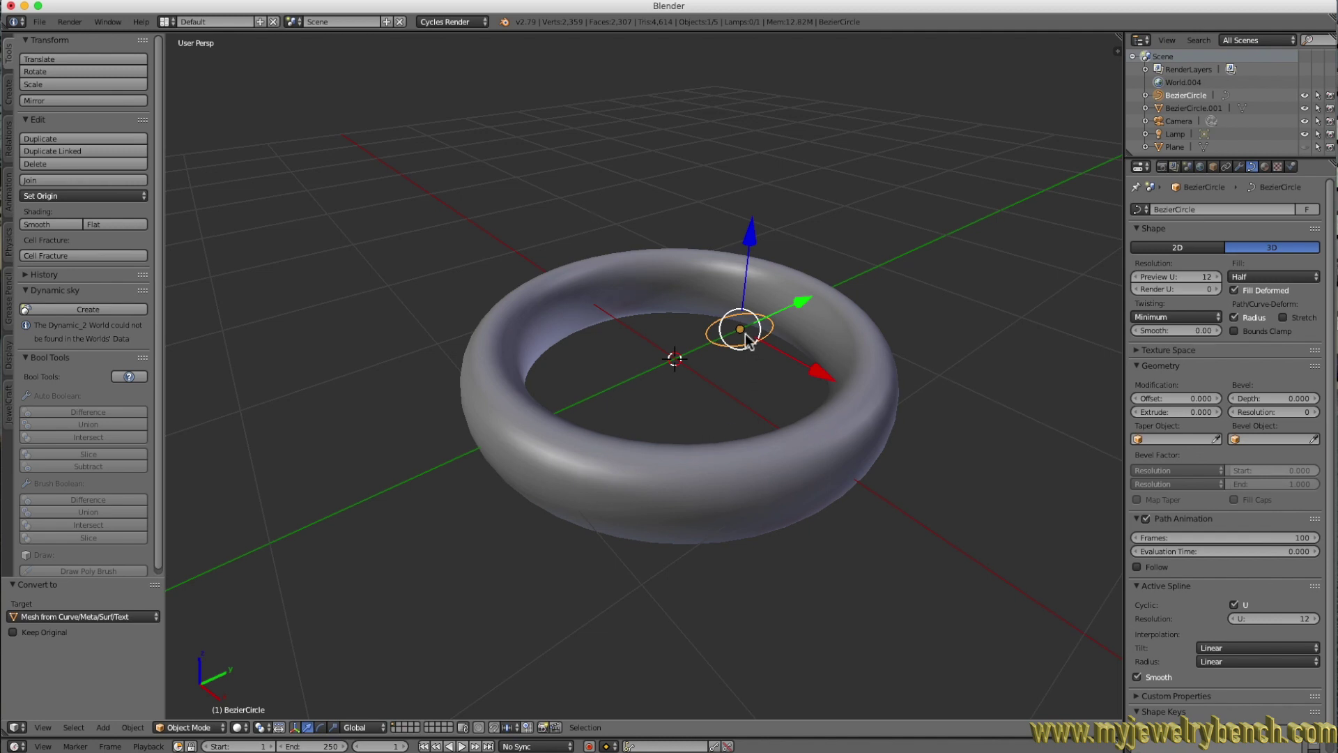
pyautogui.press('x')
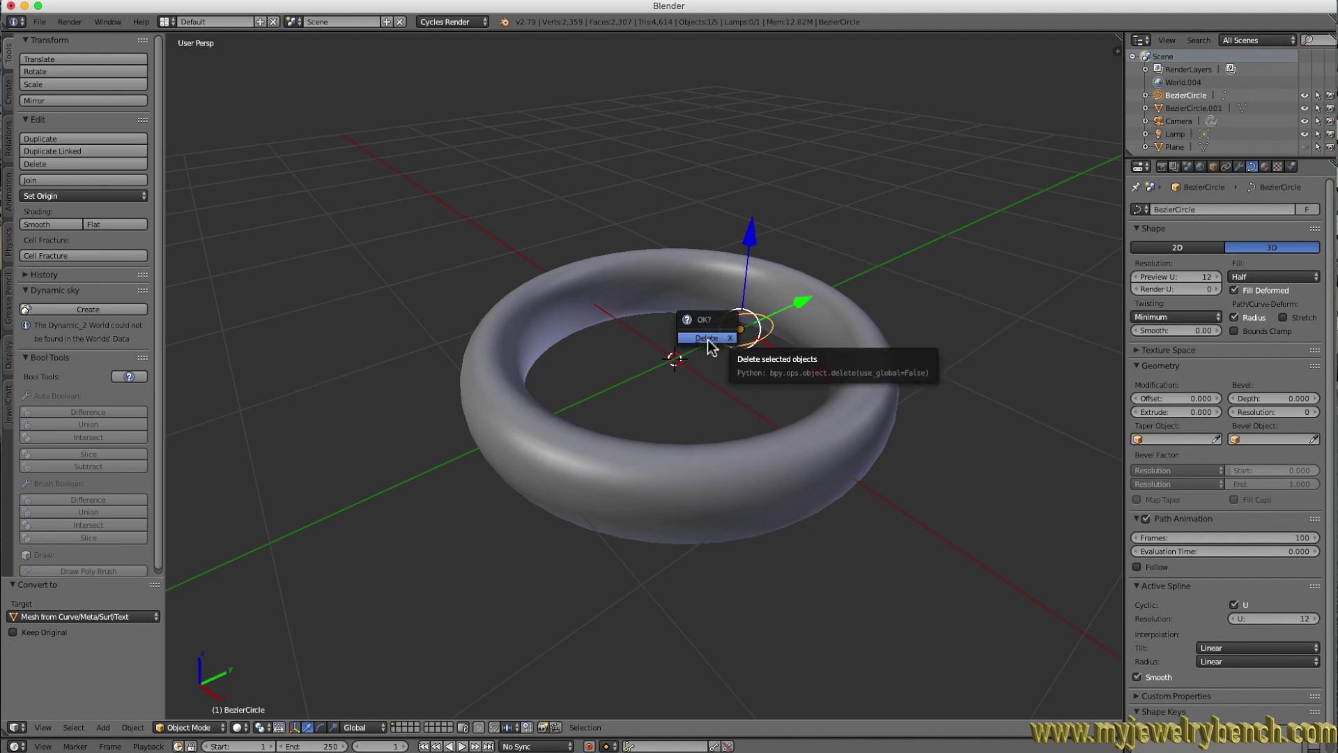
pyautogui.click(708, 339)
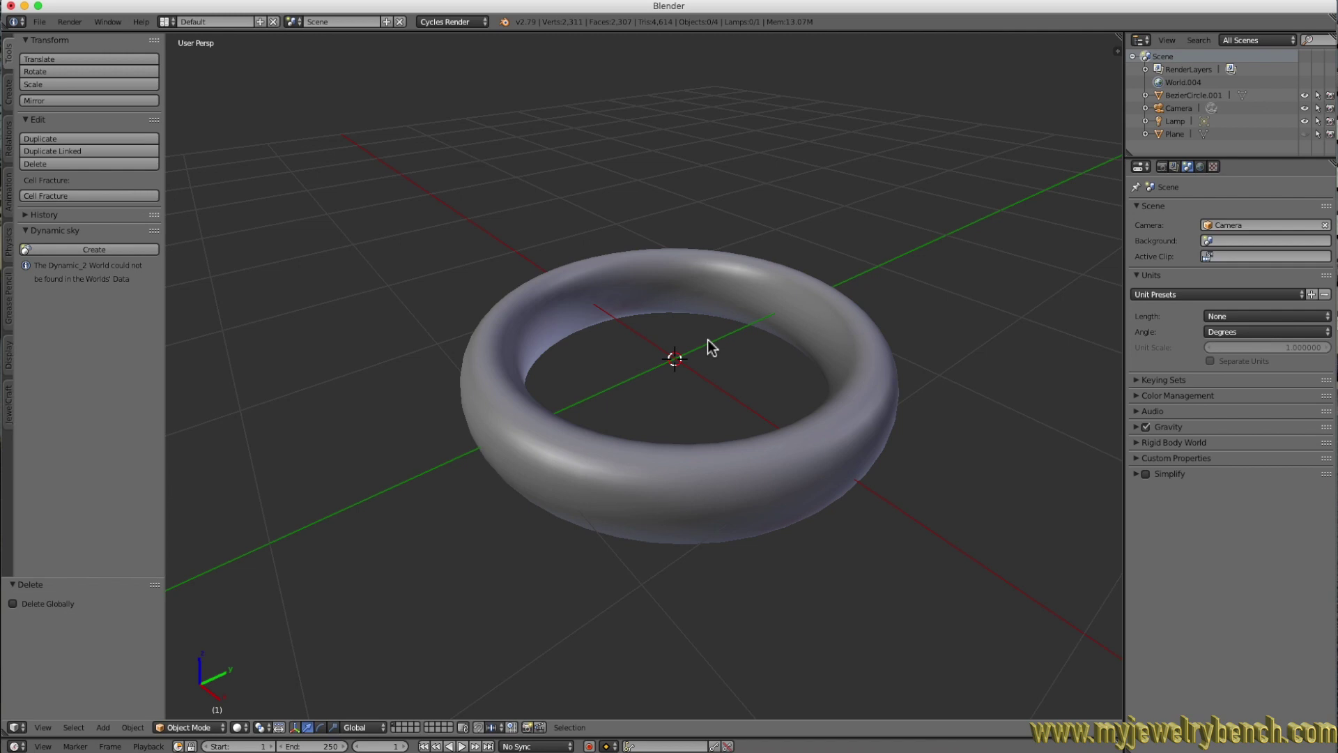
pyautogui.hotkey('ctrl', 'z')
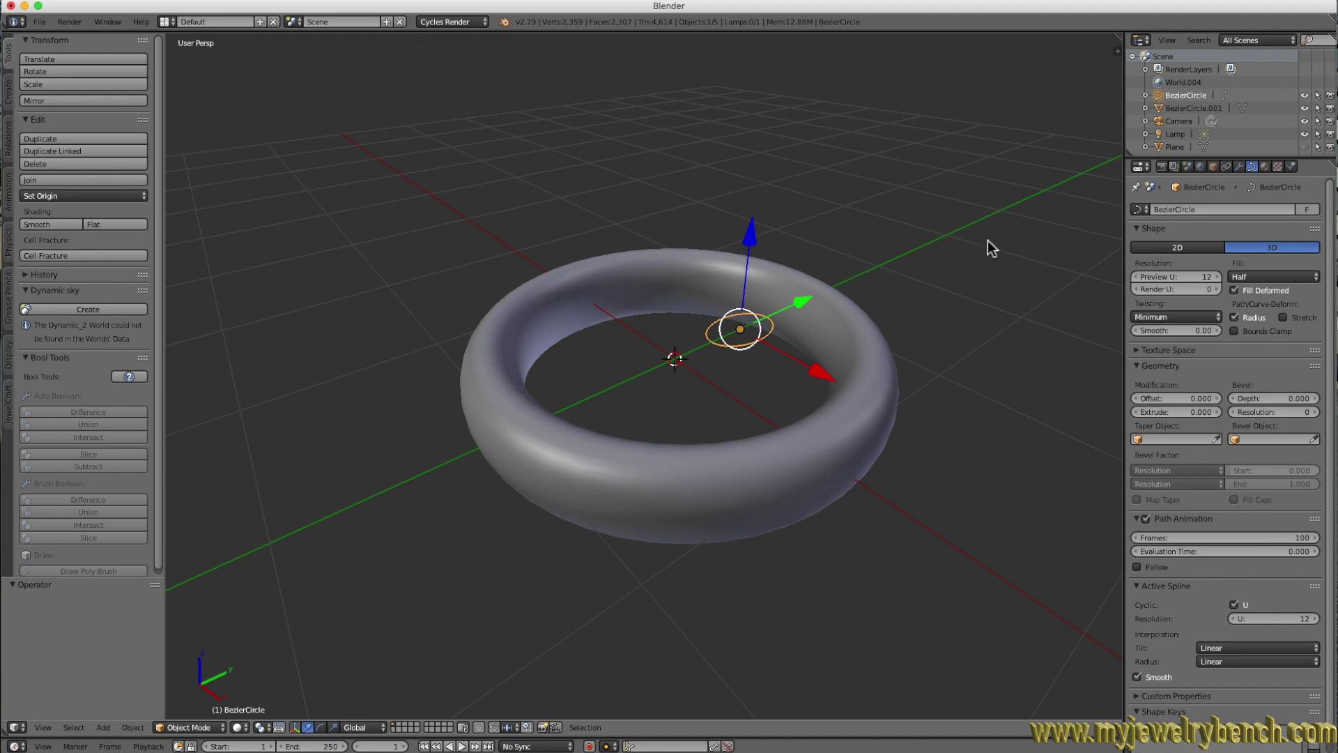
# Delete the small profile Bezier circle and keep the converted ring mesh.
pyautogui.rightClick(833, 292)
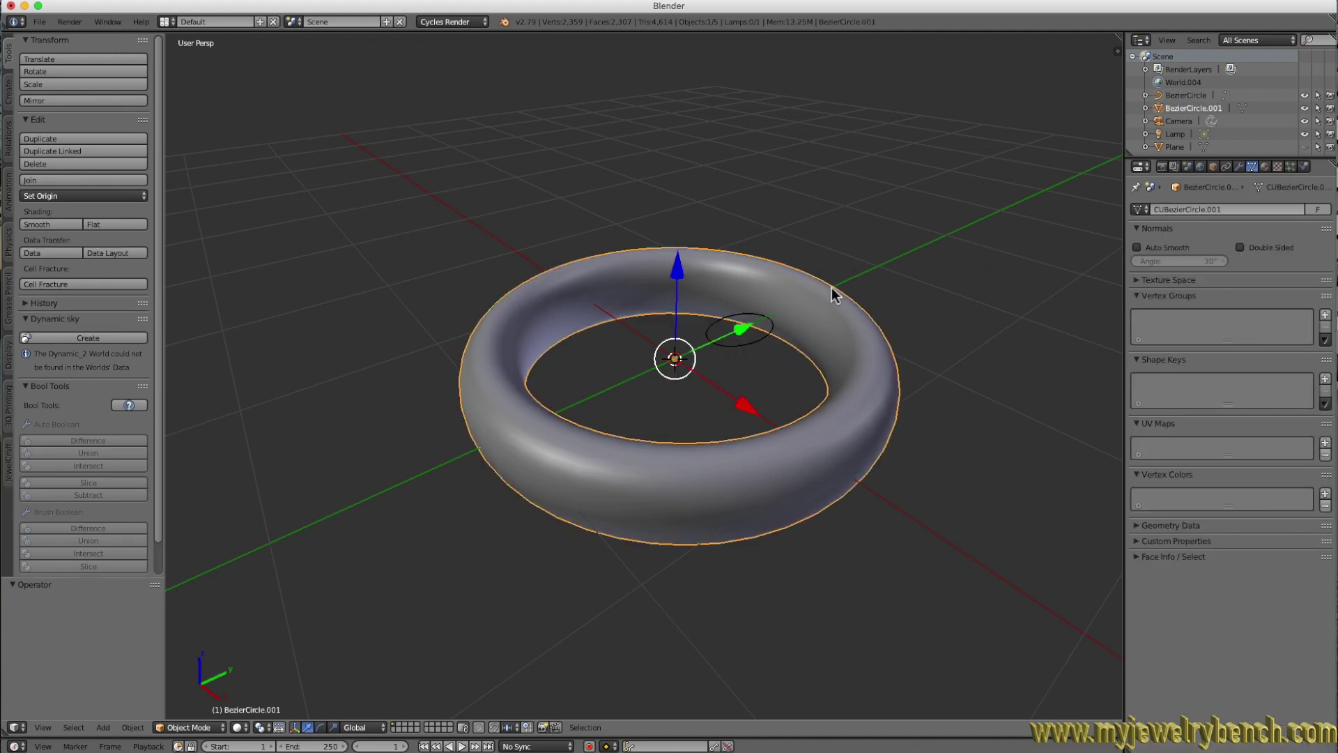
pyautogui.rightClick(745, 356)
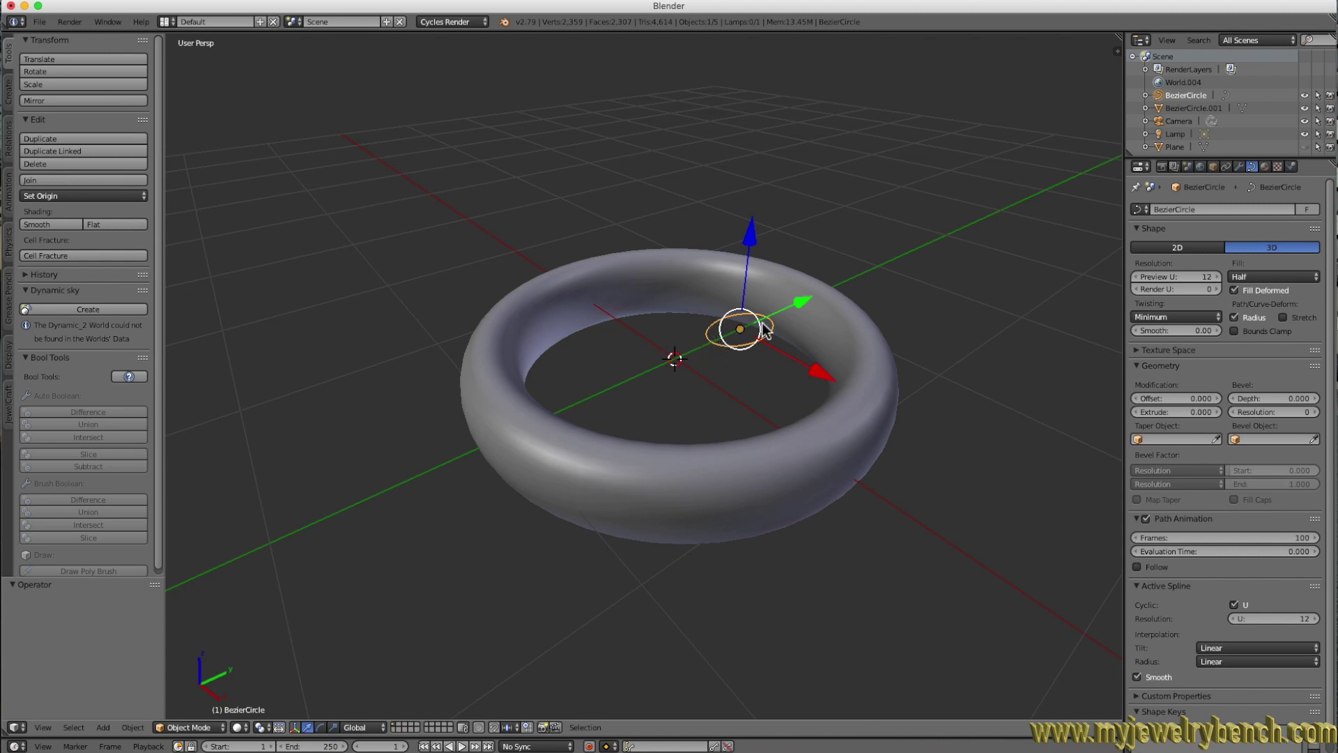
pyautogui.press('x')
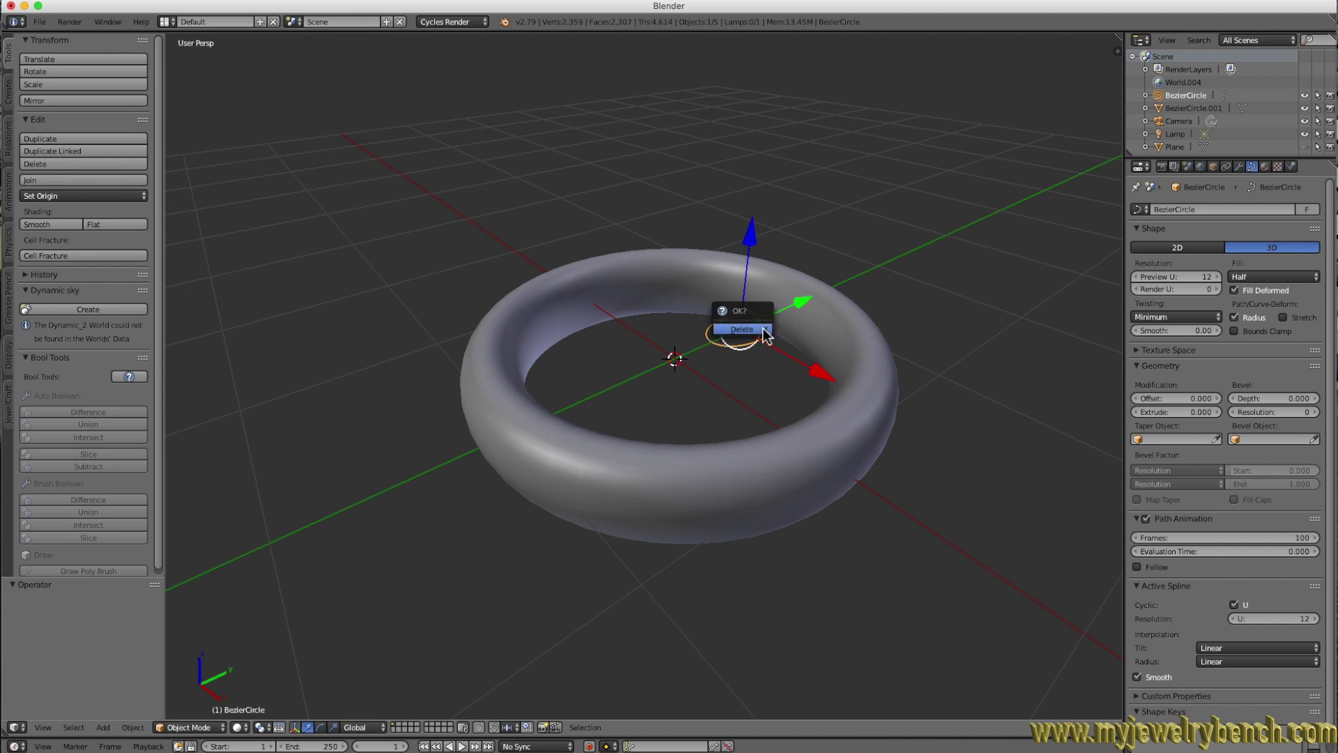
pyautogui.click(742, 330)
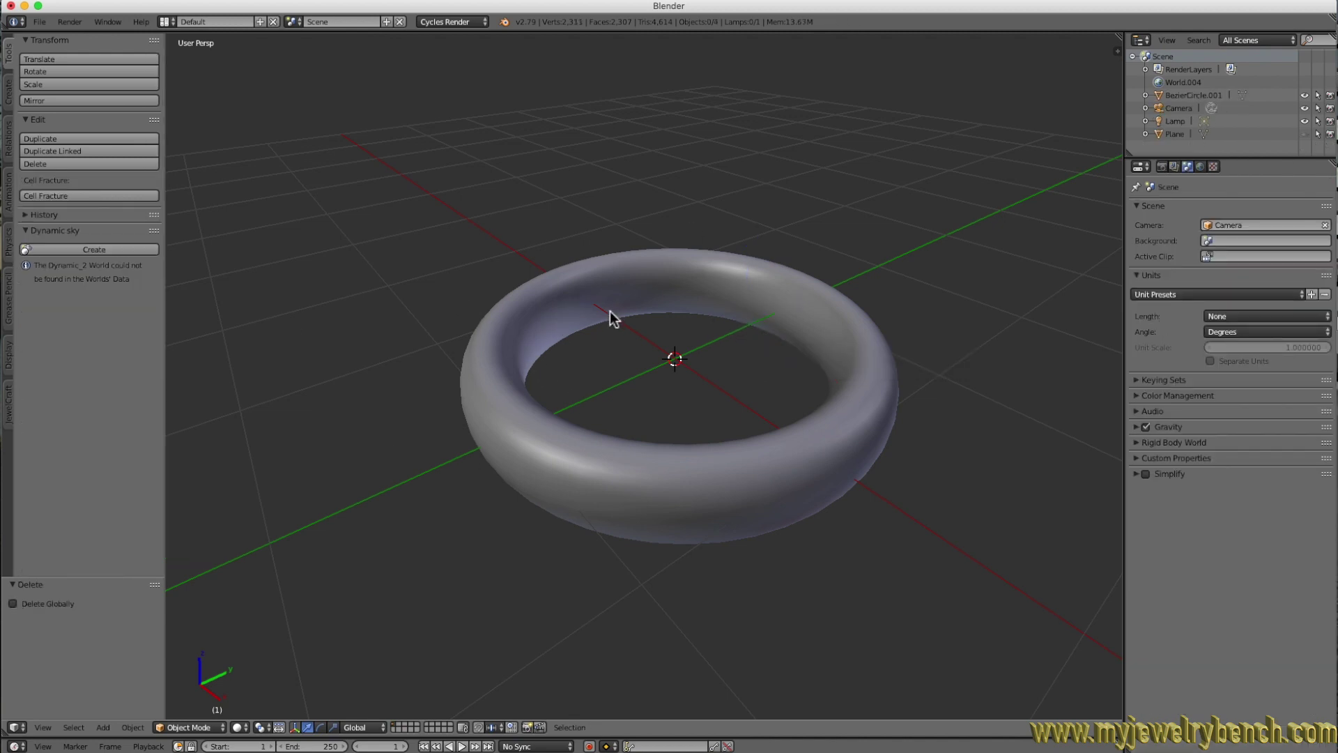
# Add a mesh cylinder with 64 vertices at the centre of the ring.
pyautogui.moveTo(558, 326); pyautogui.dragTo(538, 303, button='middle')
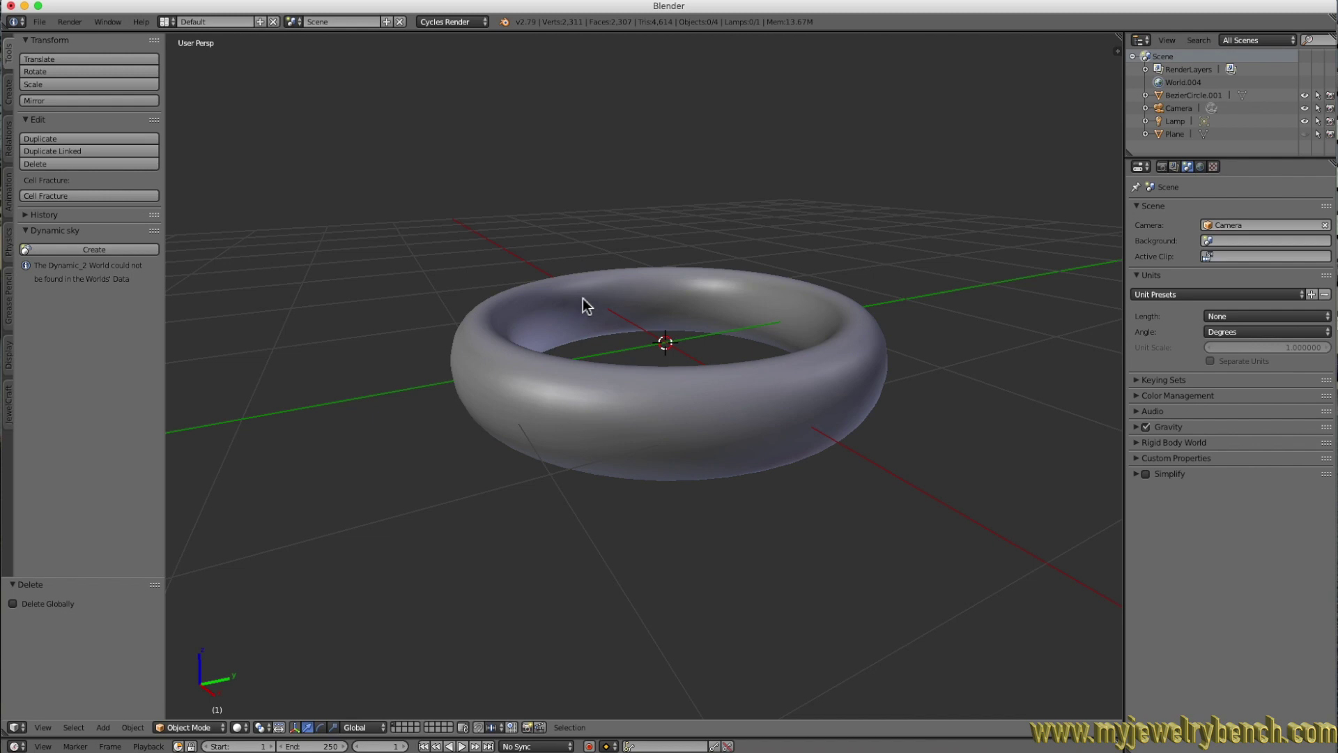
pyautogui.moveTo(598, 326); pyautogui.dragTo(597, 354, button='middle')
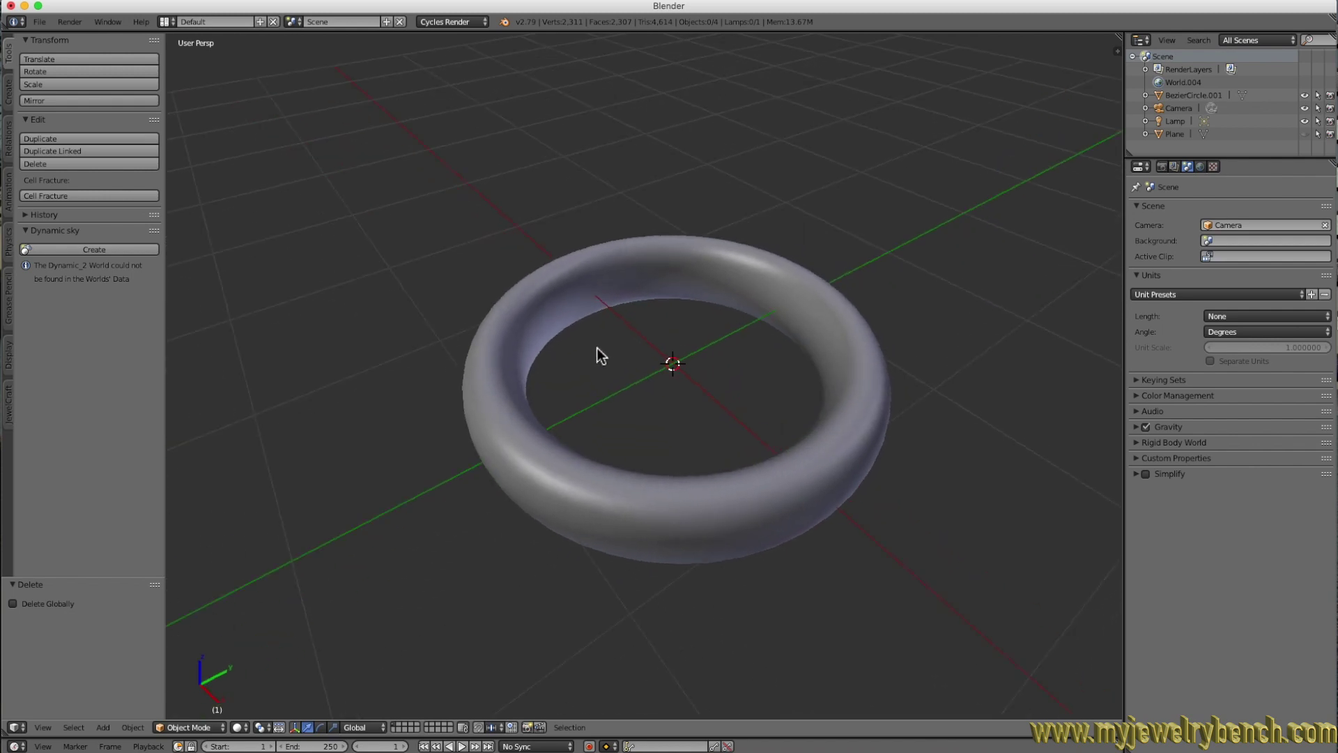
pyautogui.hotkey('shift', 'a')
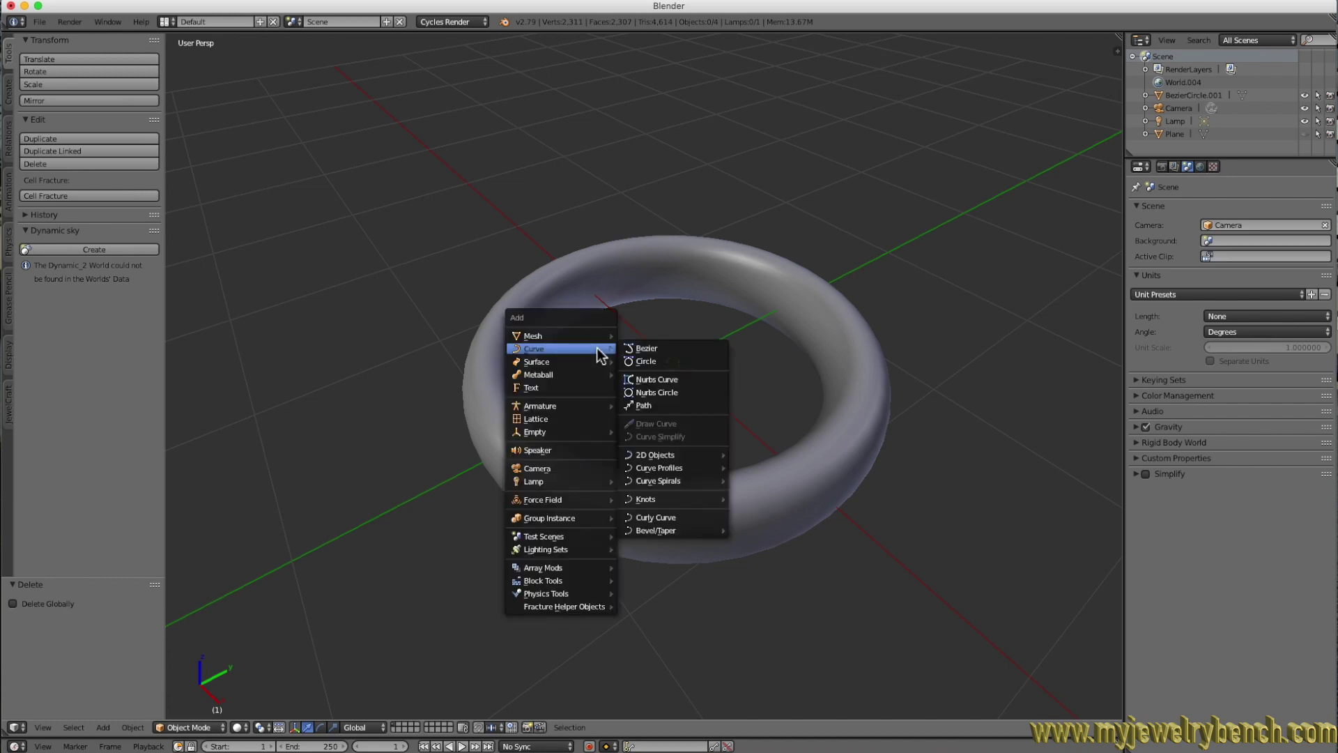
pyautogui.moveTo(545, 340)
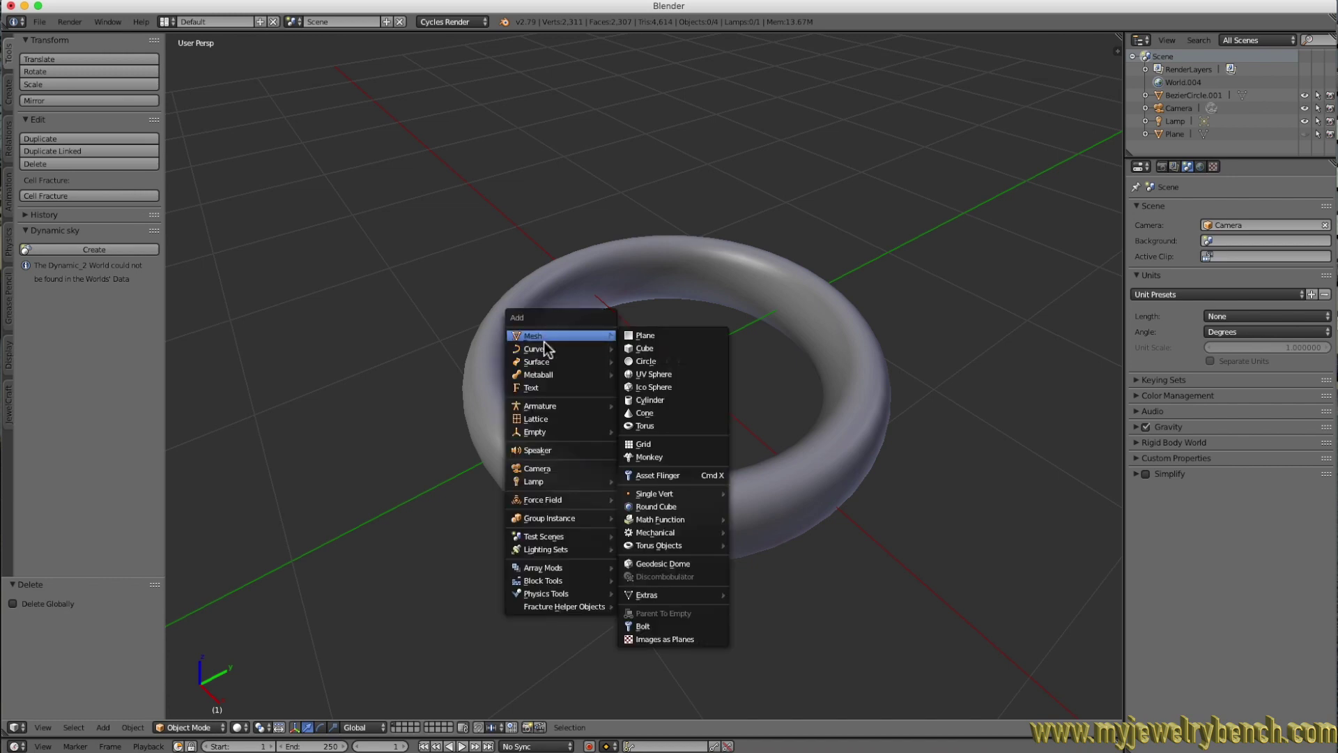
pyautogui.click(658, 402)
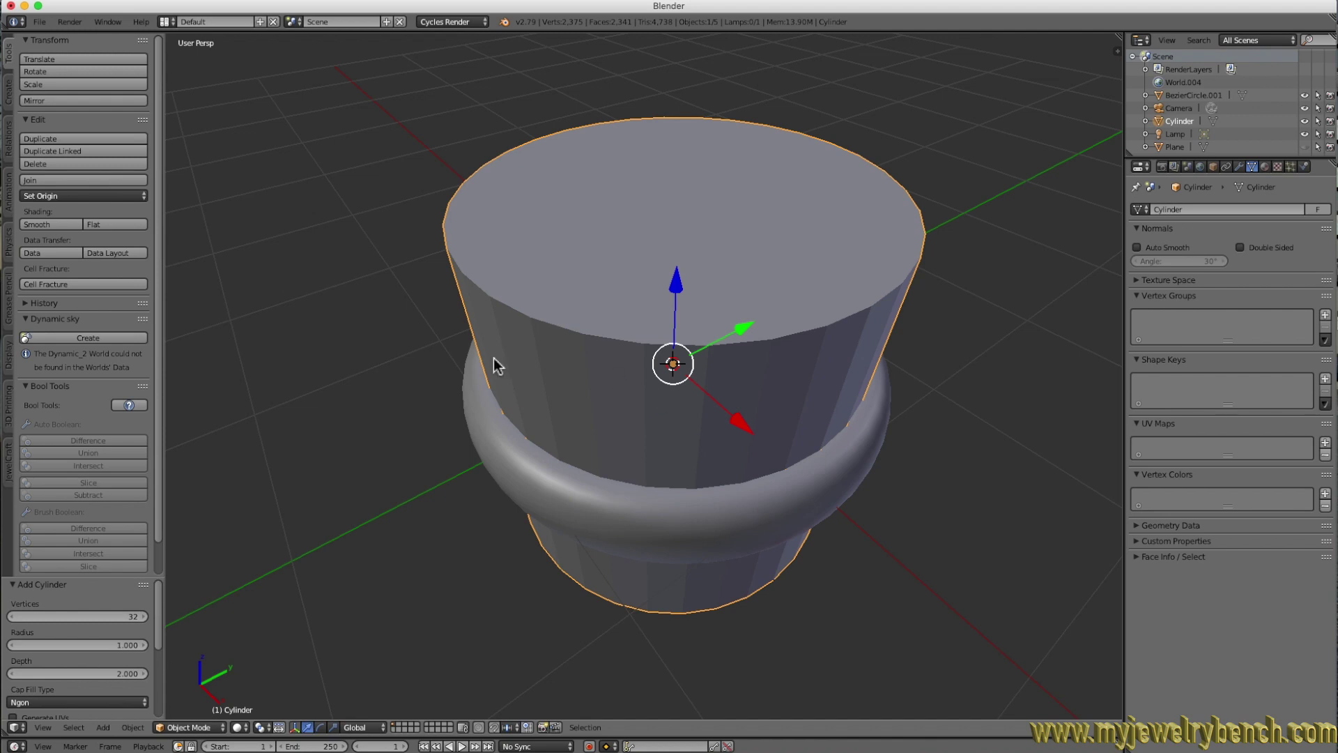
pyautogui.click(71, 617)
pyautogui.write('64')
pyautogui.press('Return')
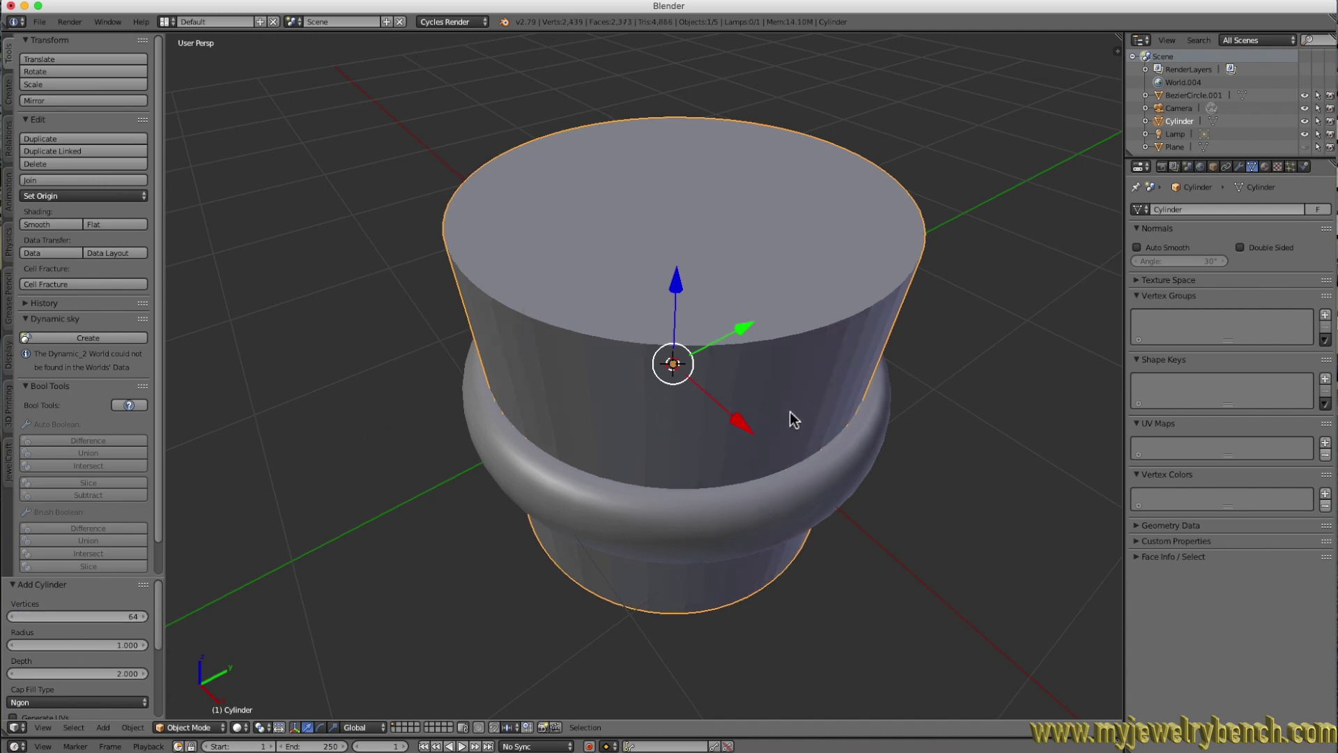
# Scale the cylinder uniformly by a factor of about 0.939 so it cuts slightly into the ring's inner wall.
pyautogui.moveTo(555, 478); pyautogui.dragTo(540, 449, button='middle')
pyautogui.rightClick(491, 417)
pyautogui.rightClick(571, 337)
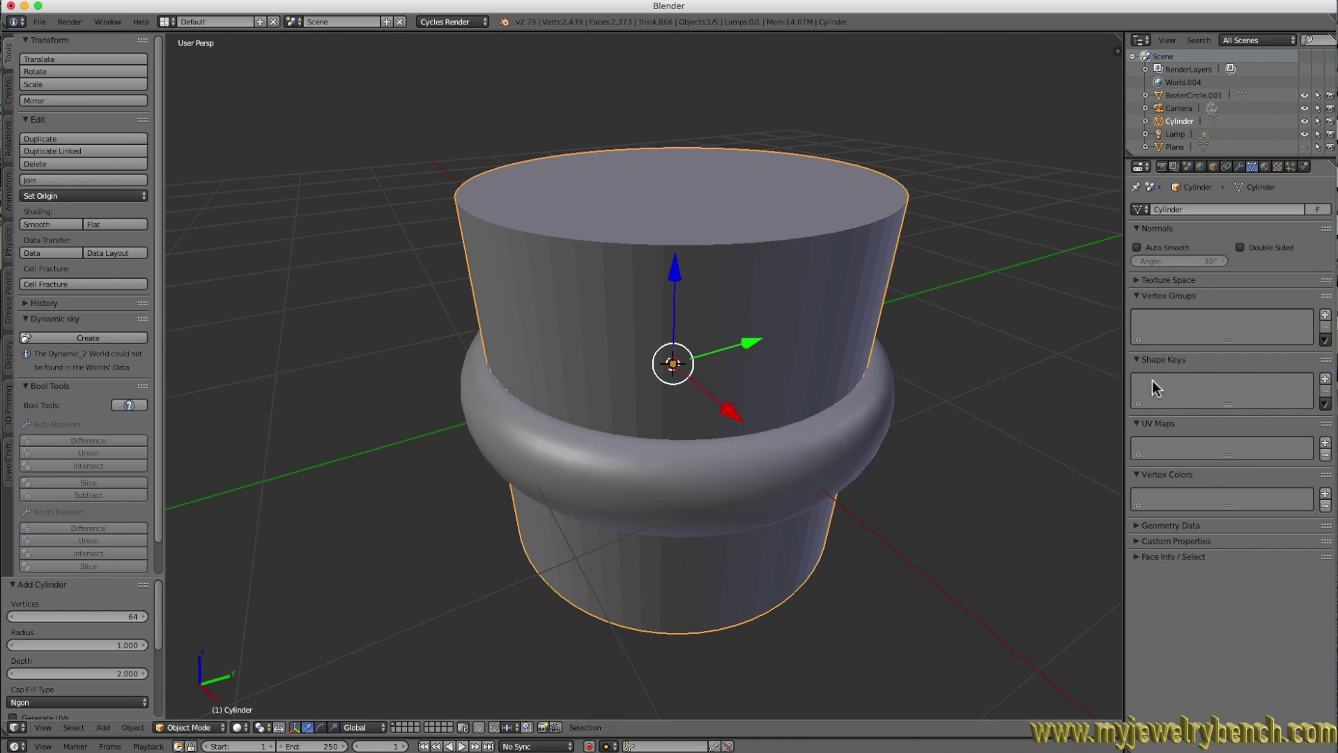
pyautogui.press('s')
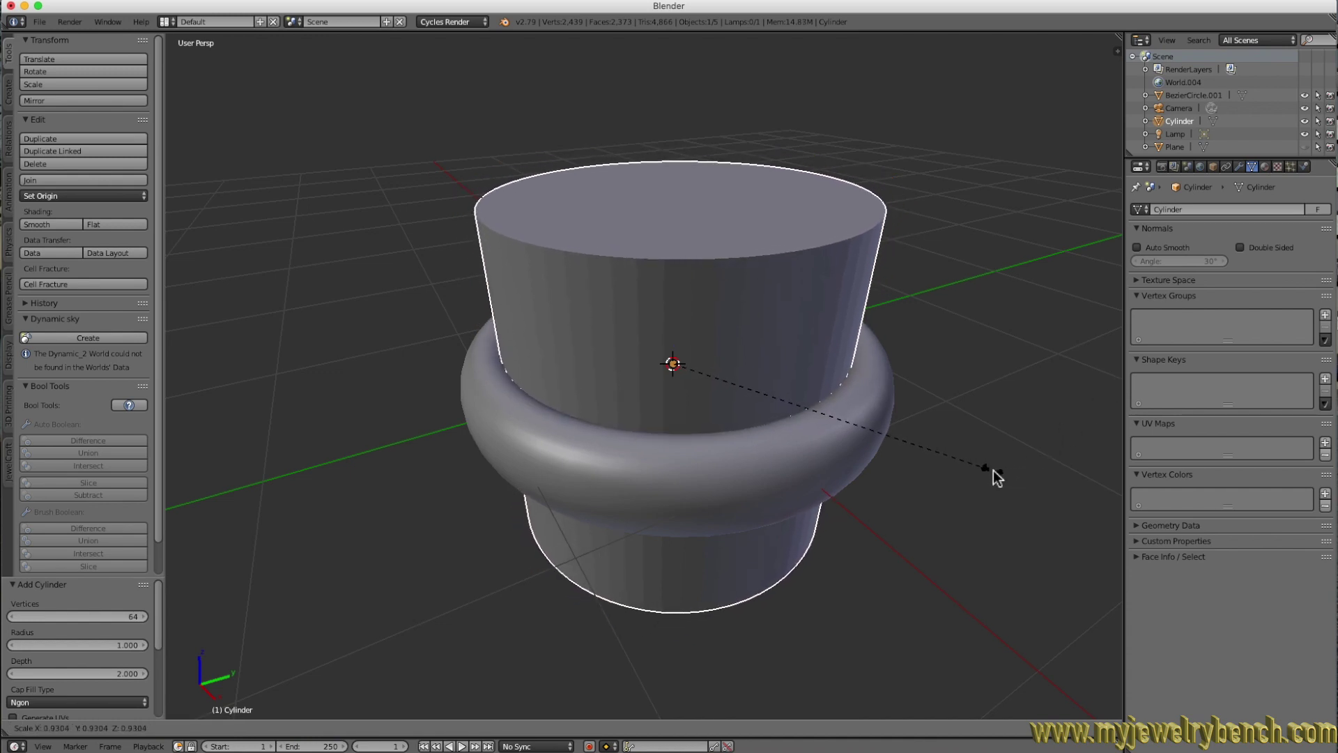
pyautogui.click(997, 469)
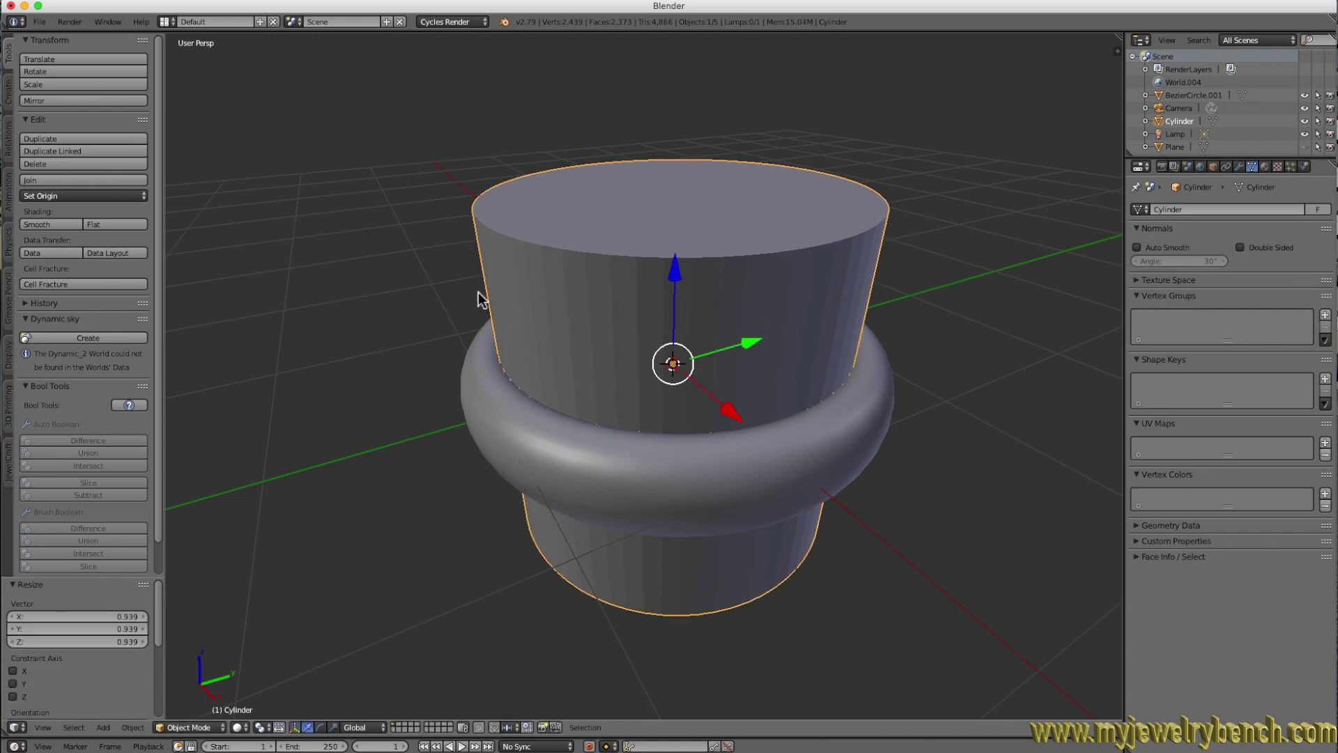
pyautogui.scroll(5, 510, 382)
pyautogui.moveTo(457, 357)
pyautogui.mouseDown(button='middle')
pyautogui.moveTo(478, 382)
pyautogui.moveTo(457, 364)
pyautogui.moveTo(444, 373)
pyautogui.moveTo(466, 336)
pyautogui.mouseUp(button='middle')
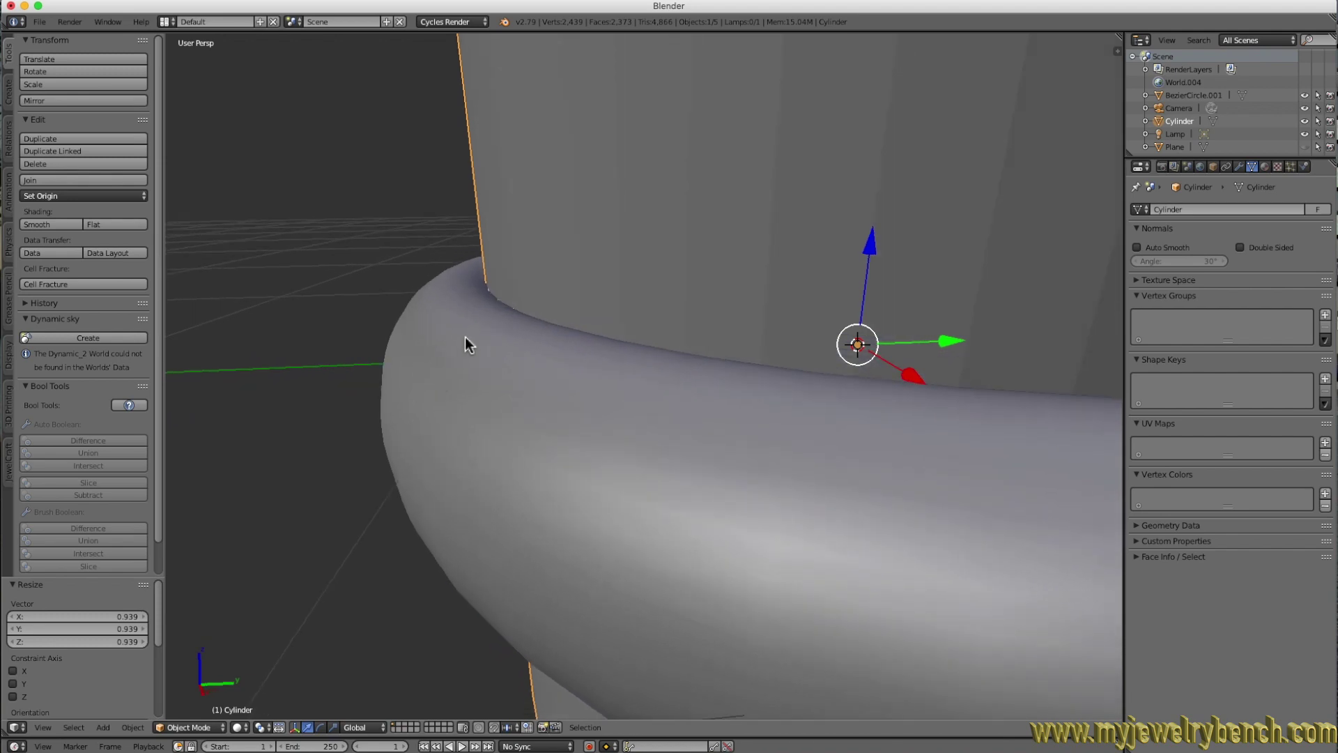
pyautogui.scroll(-6, 490, 286)
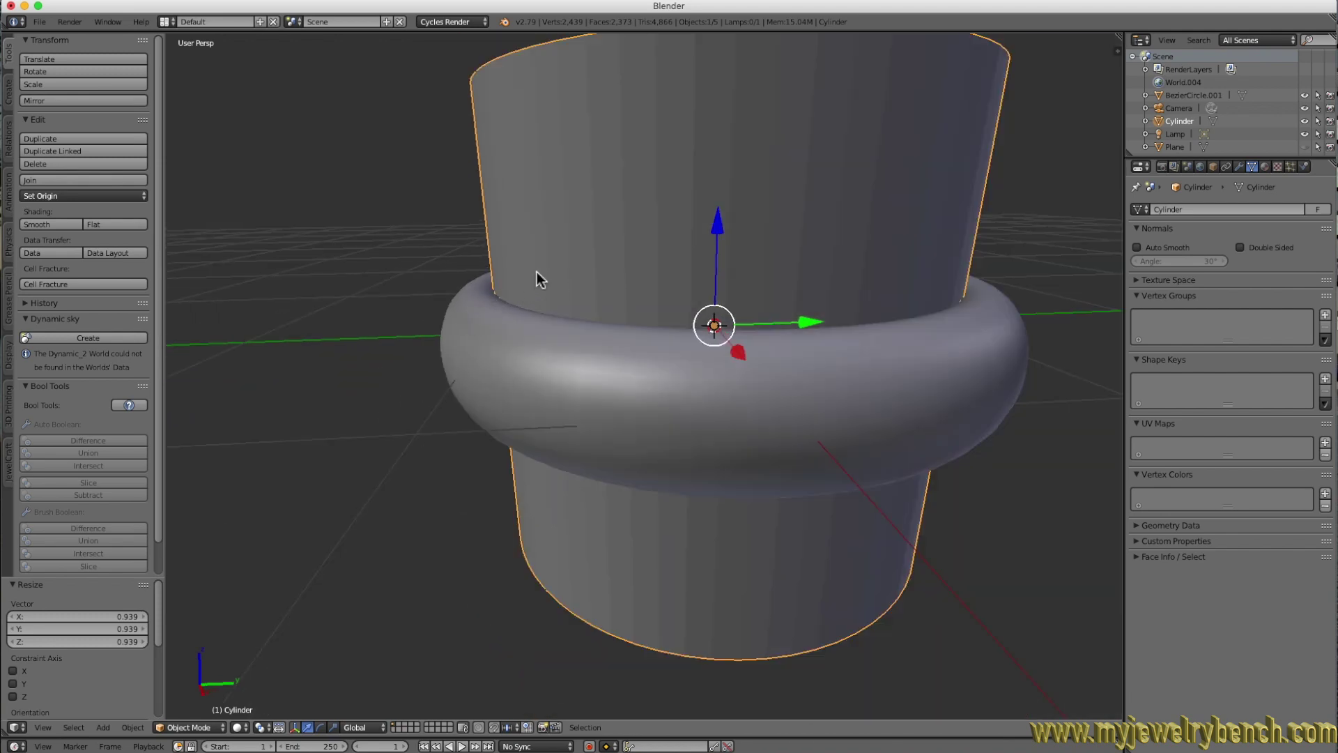
# Subtract the cylinder from the ring with the Auto Boolean Difference operation of Bool Tools.
pyautogui.keyDown('shift'); pyautogui.rightClick(466, 317); pyautogui.keyUp('shift')
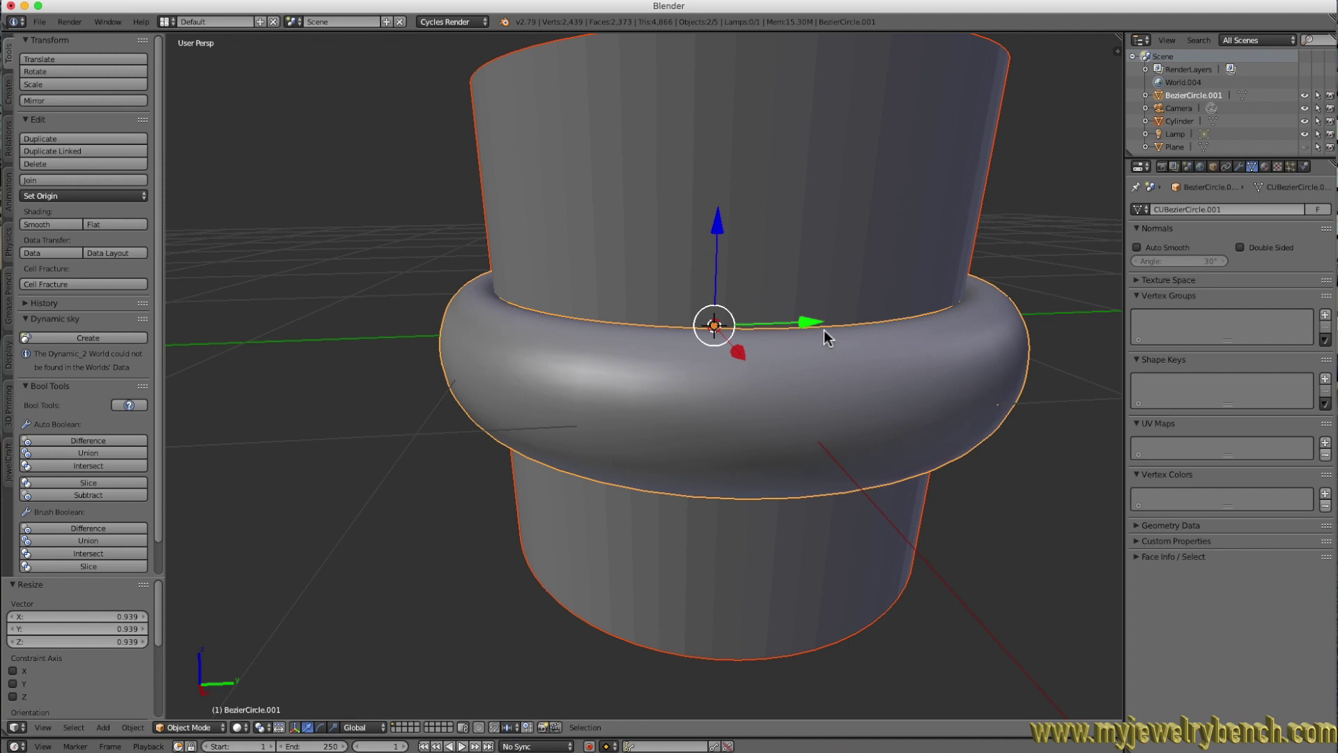
pyautogui.moveTo(577, 325); pyautogui.dragTo(479, 352, button='middle')
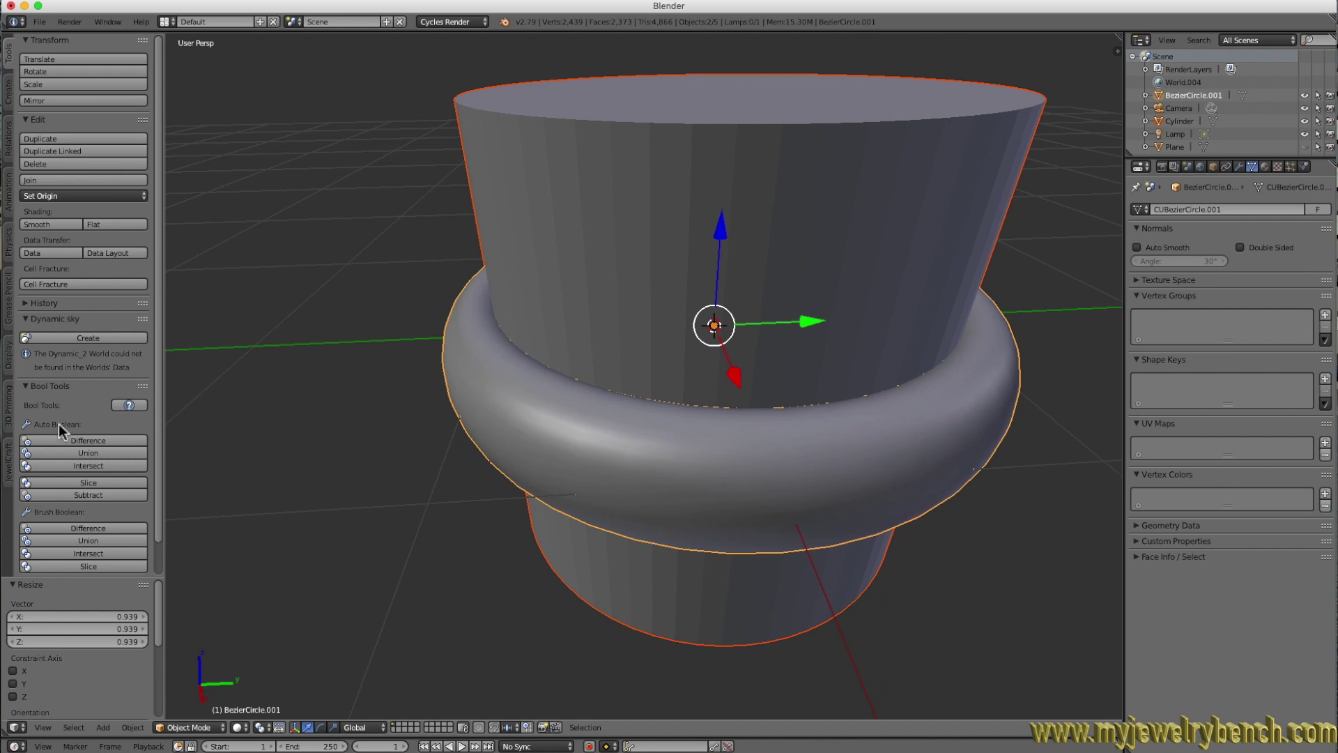
pyautogui.click(99, 441)
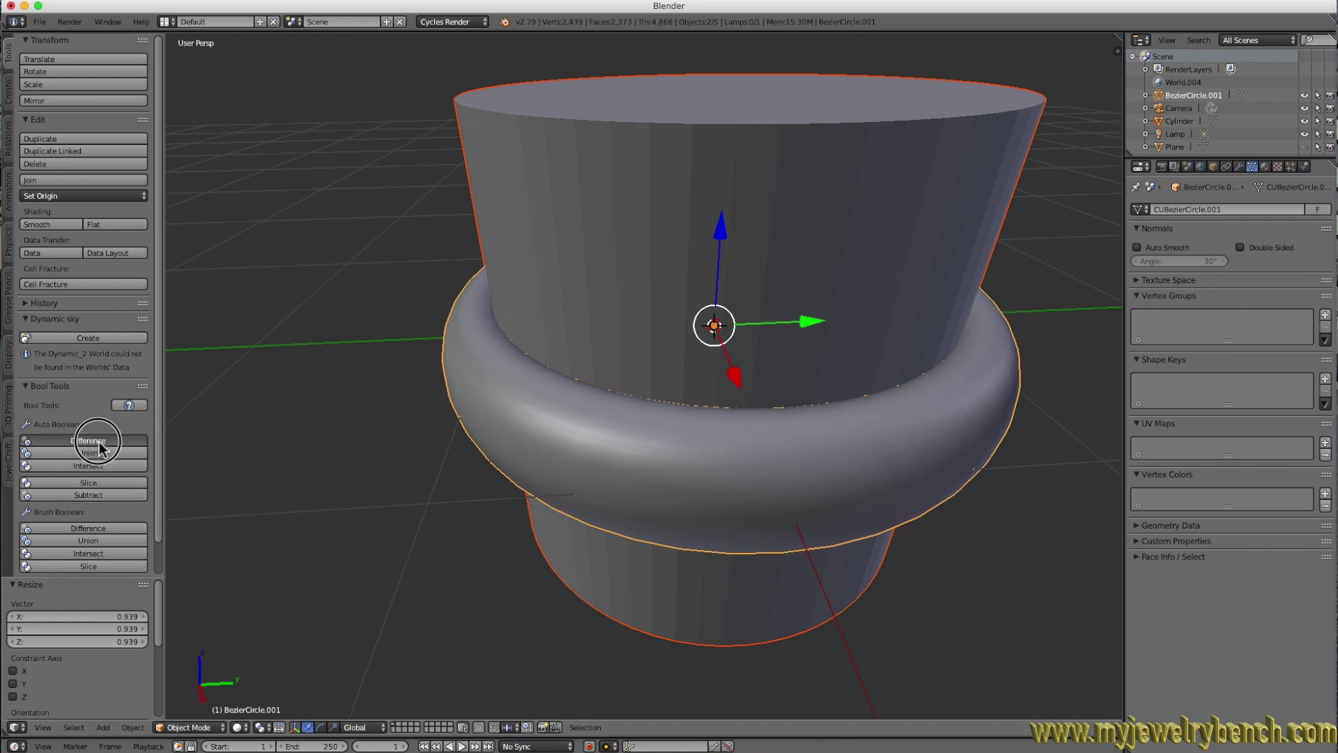
# Examine the ring's flattened inner wall and rounded outer surface from several angles and distances.
pyautogui.moveTo(867, 256); pyautogui.dragTo(785, 251, button='middle')
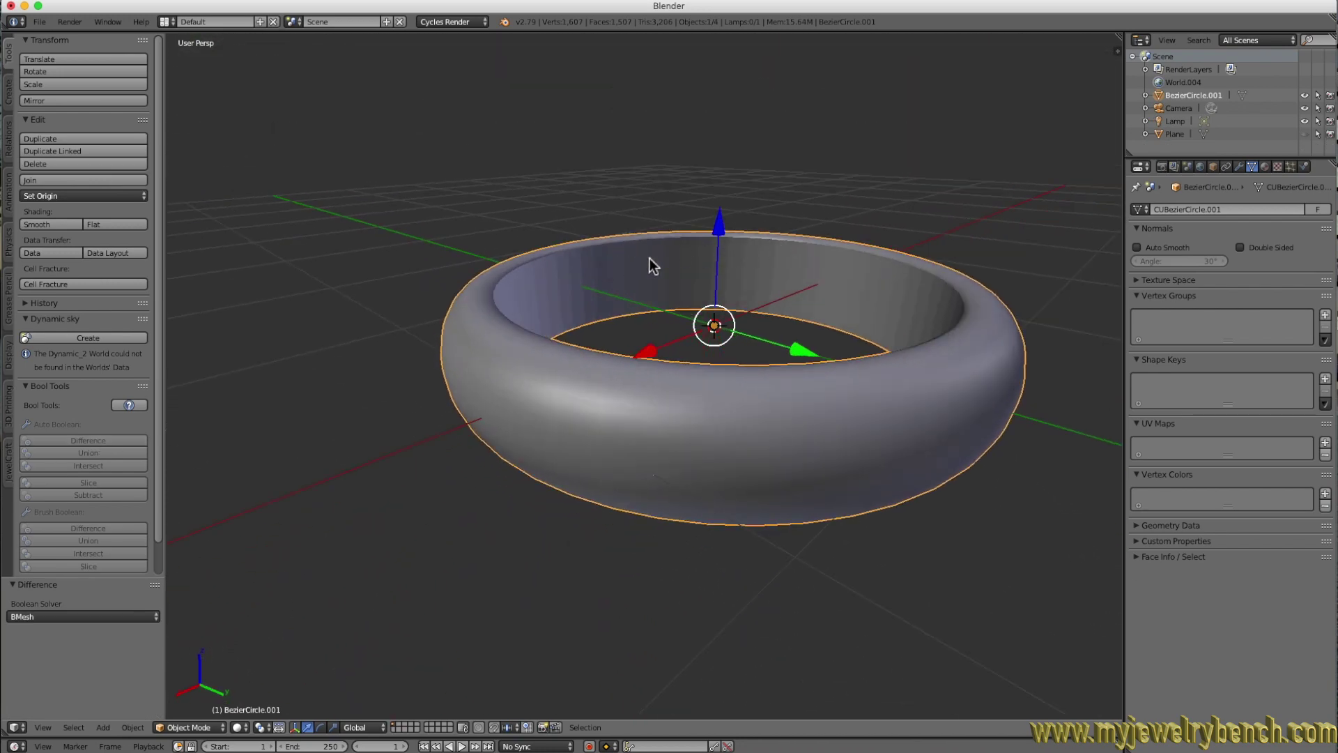
pyautogui.moveTo(815, 307); pyautogui.dragTo(801, 282, button='middle')
pyautogui.moveTo(639, 278); pyautogui.dragTo(638, 306, button='middle')
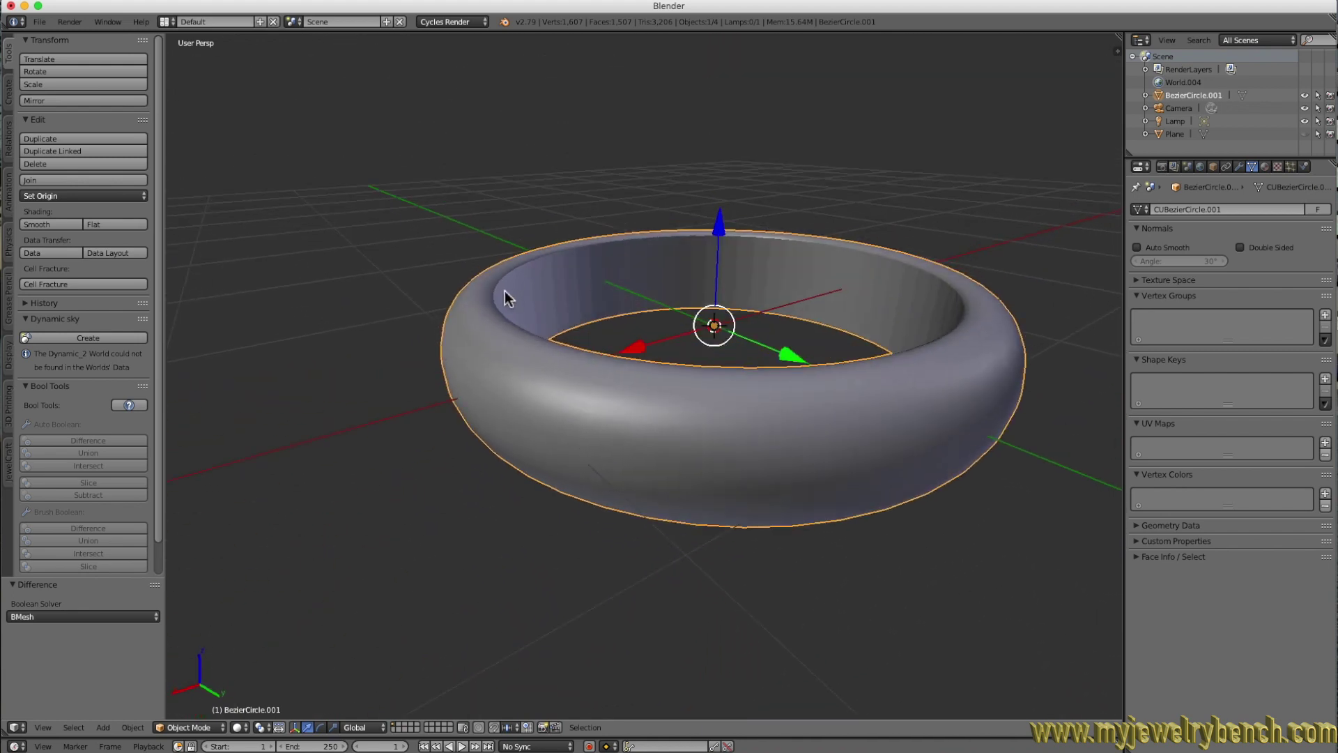
pyautogui.moveTo(889, 421); pyautogui.dragTo(947, 407, button='middle')
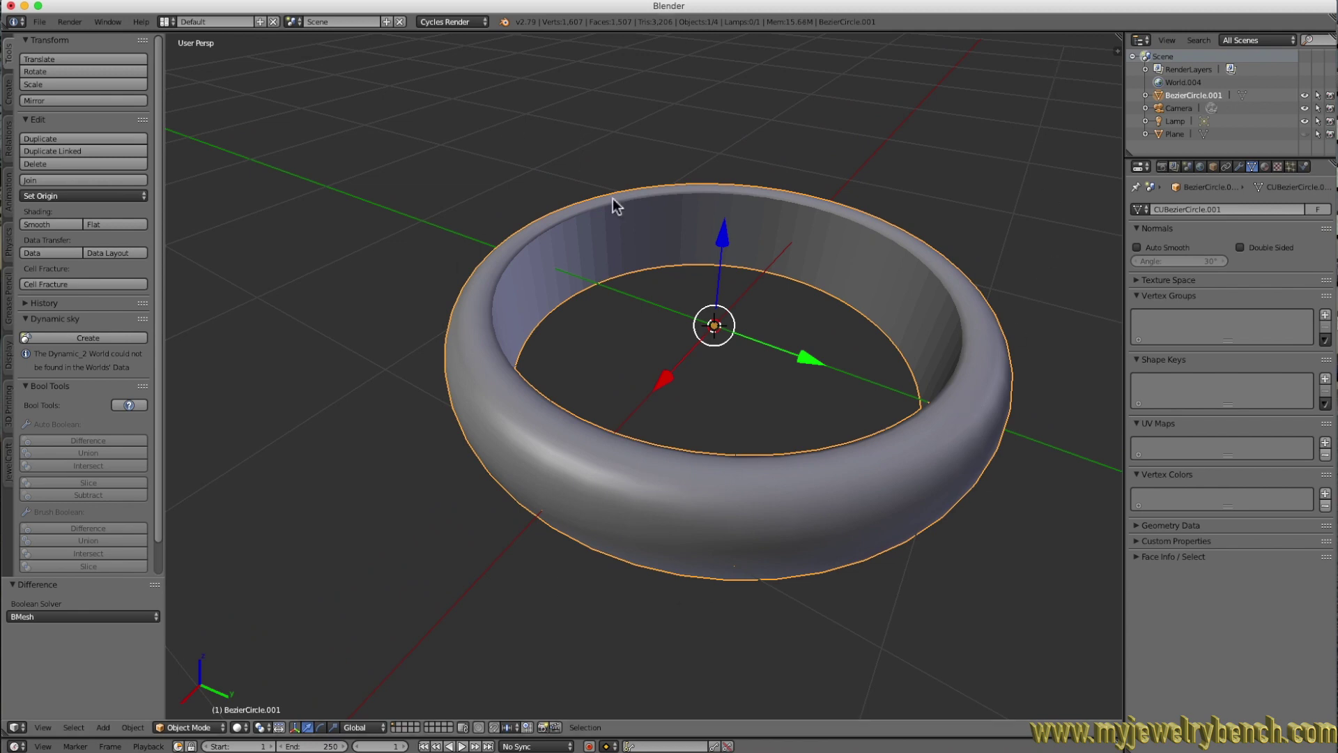
pyautogui.moveTo(669, 249); pyautogui.dragTo(685, 223, button='middle')
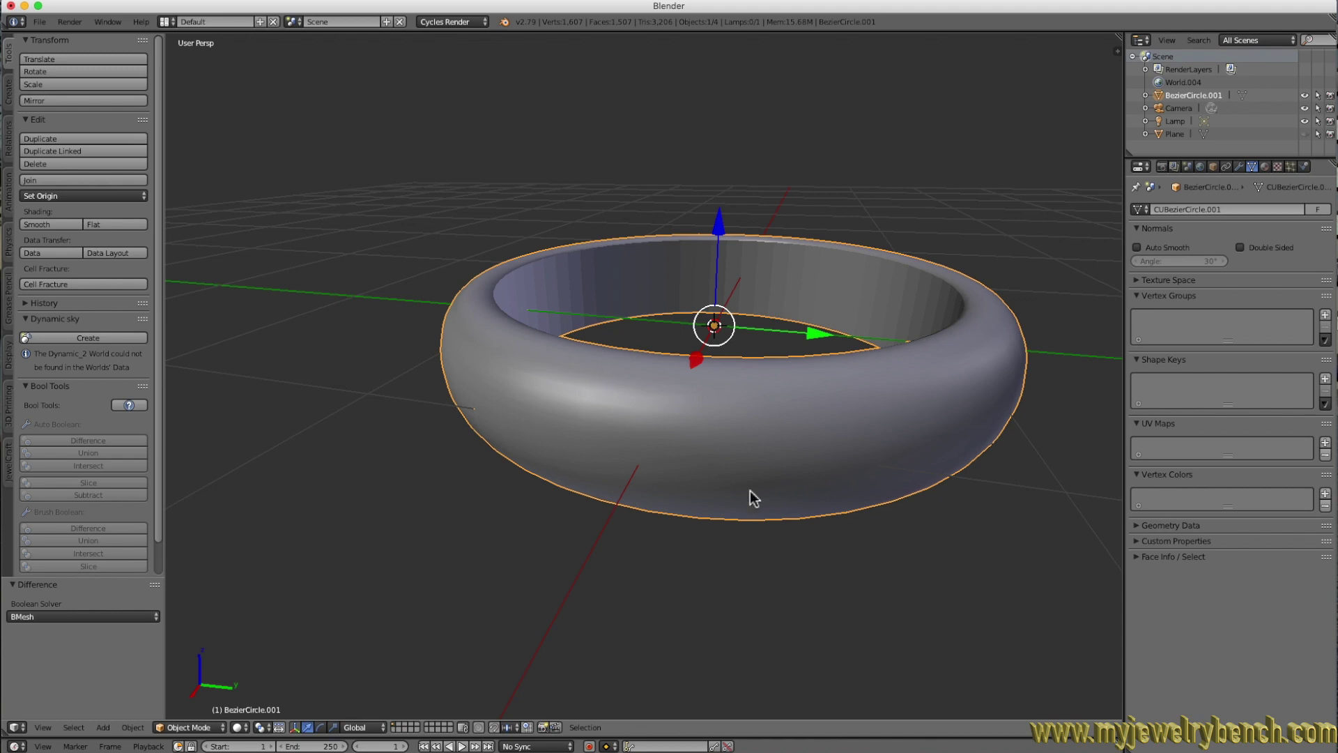
pyautogui.moveTo(711, 230); pyautogui.dragTo(694, 259, button='middle')
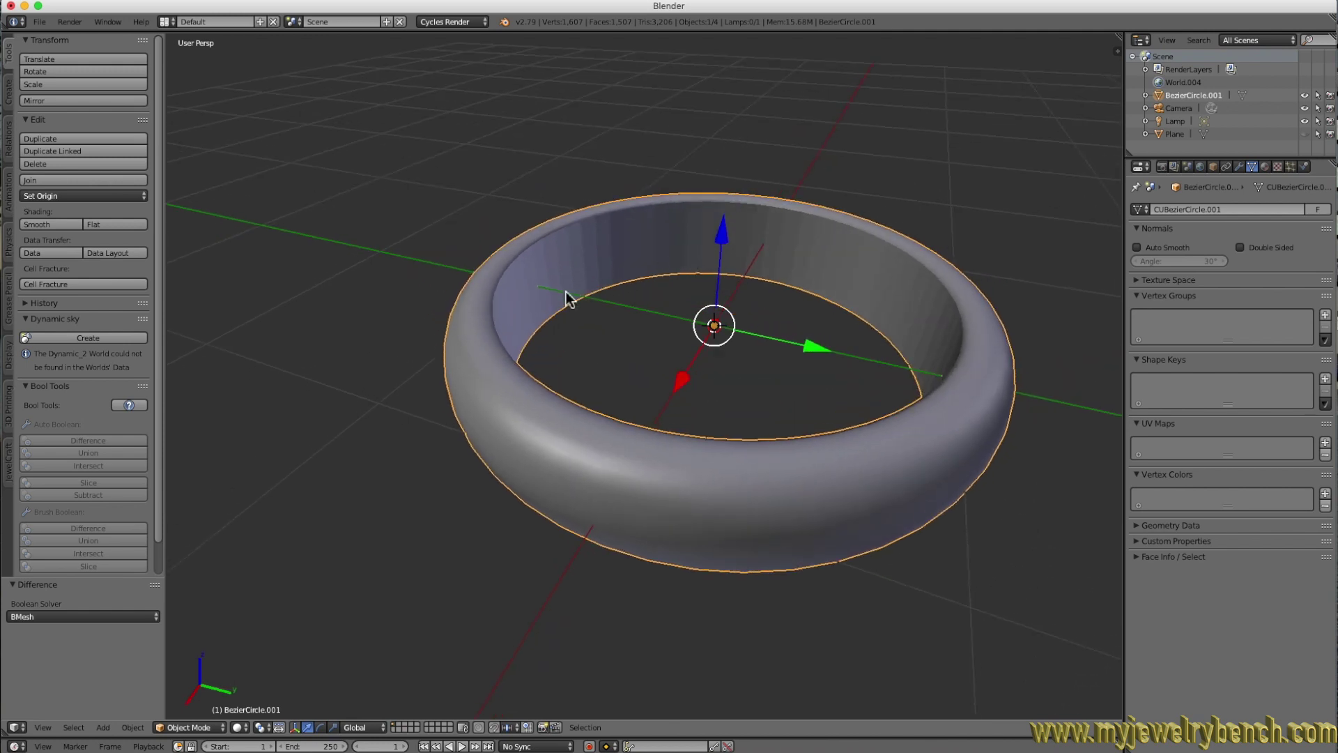
pyautogui.scroll(-1, 567, 297)
pyautogui.scroll(3, 553, 296)
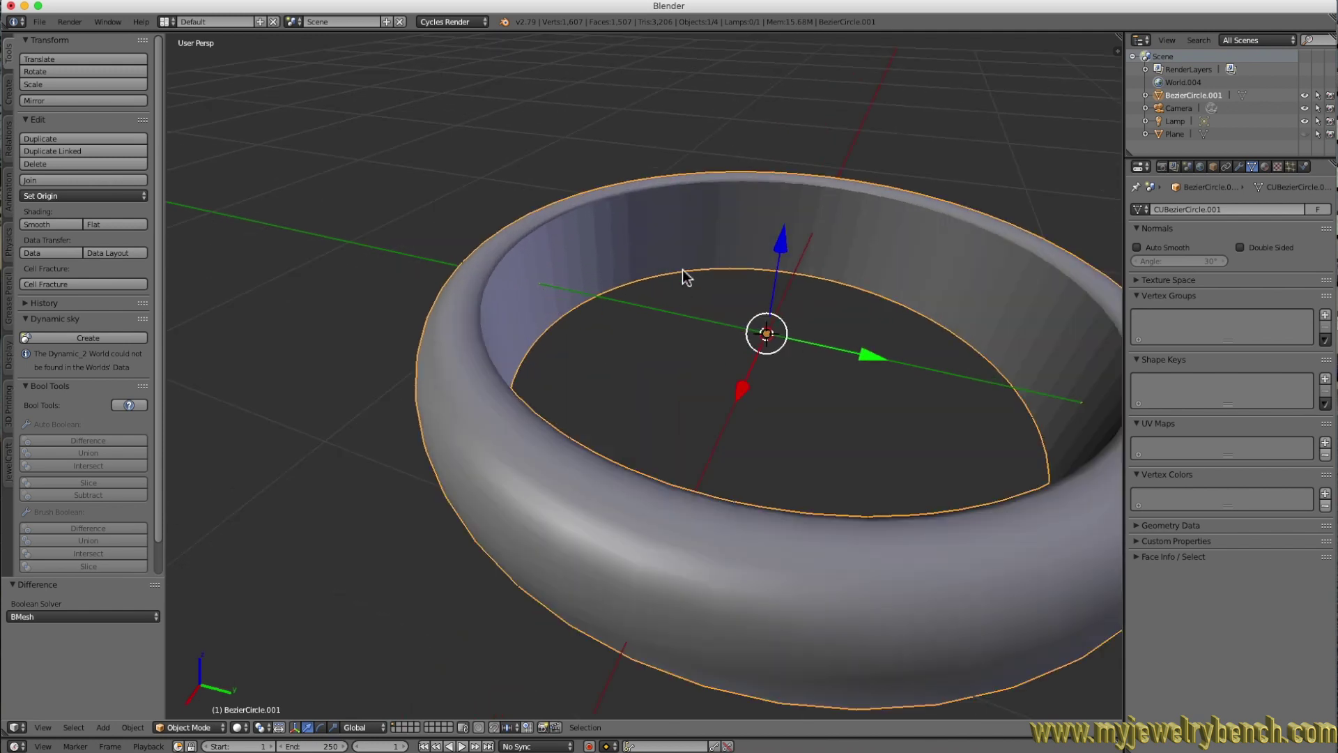
pyautogui.scroll(-3, 649, 283)
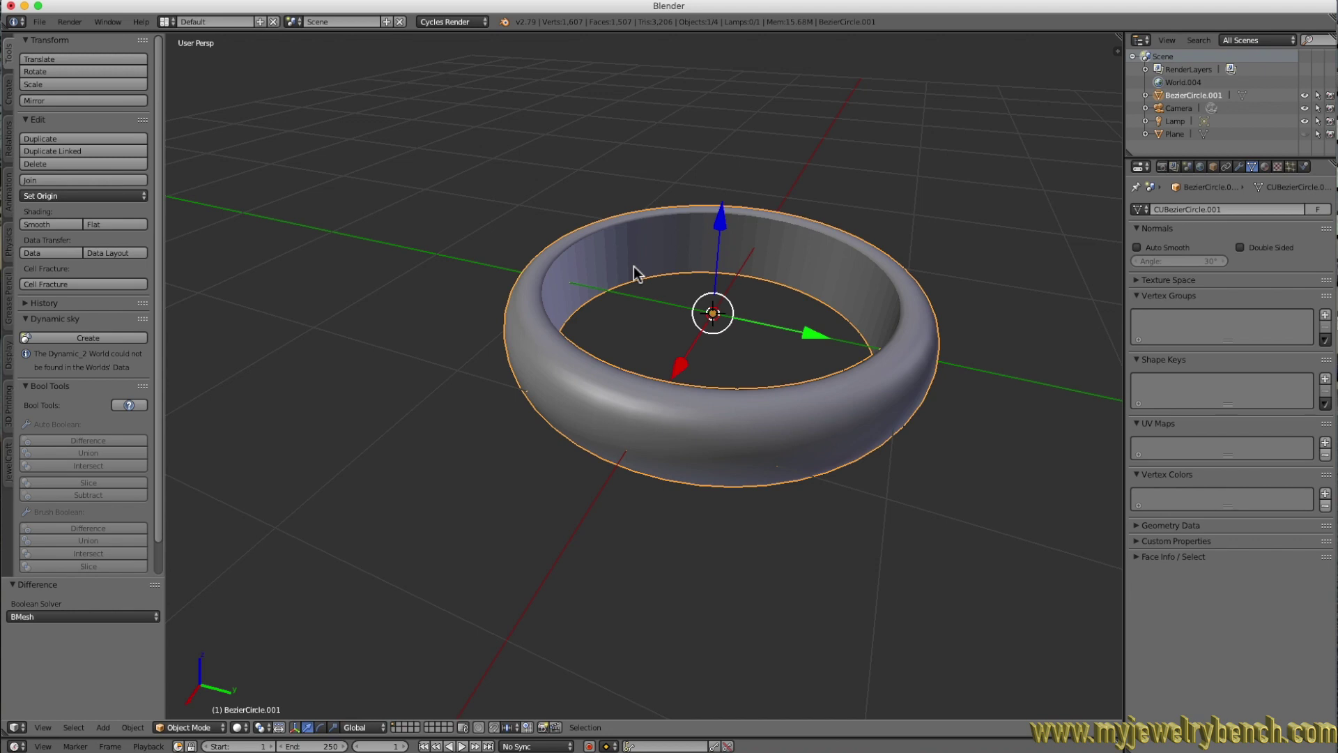
pyautogui.moveTo(750, 320); pyautogui.dragTo(857, 266, button='middle')
pyautogui.moveTo(722, 303); pyautogui.dragTo(789, 334, button='middle')
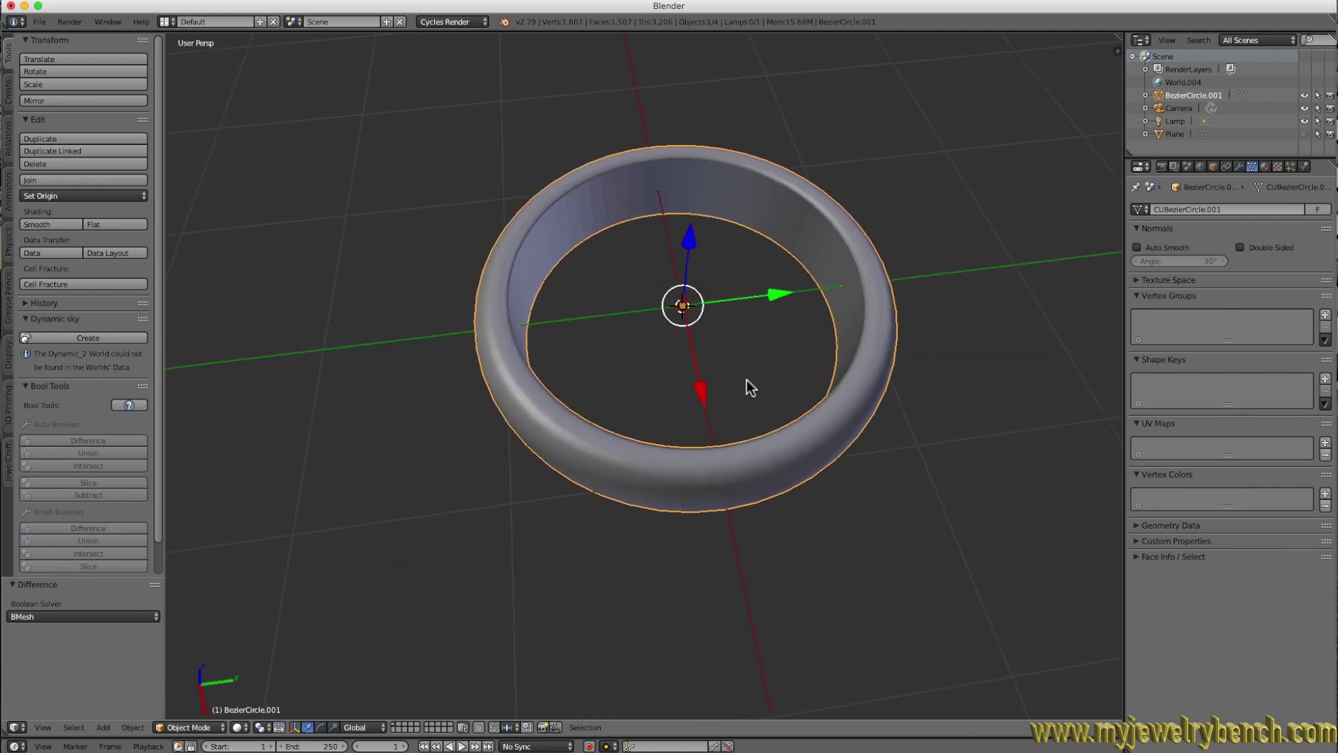